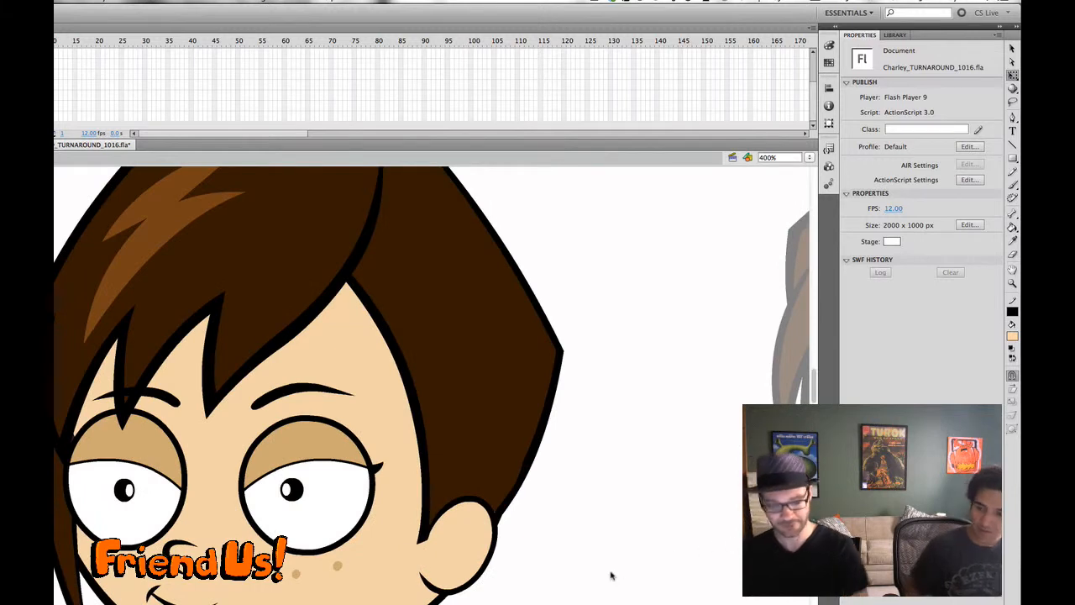
- In WIGGY TURNAROUND_0624.fla, open the front arm symbol of the three-quarter figure and look at its sleeve and forearm parts
{"action": "key", "text": "super+minus"}
{"action": "key", "text": "super+minus"}
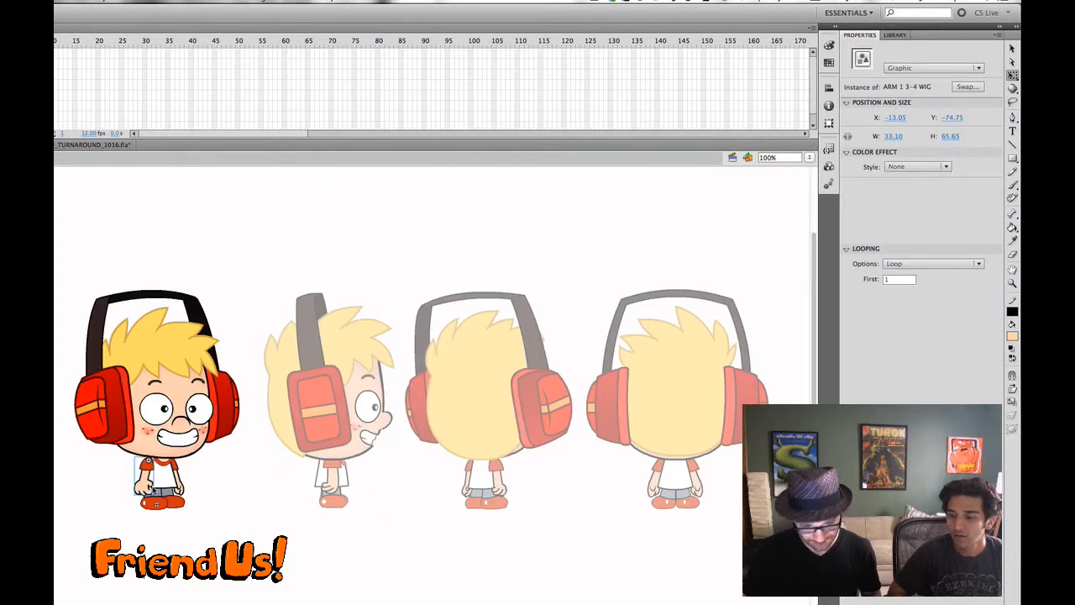
{"action": "key", "text": "super+equal"}
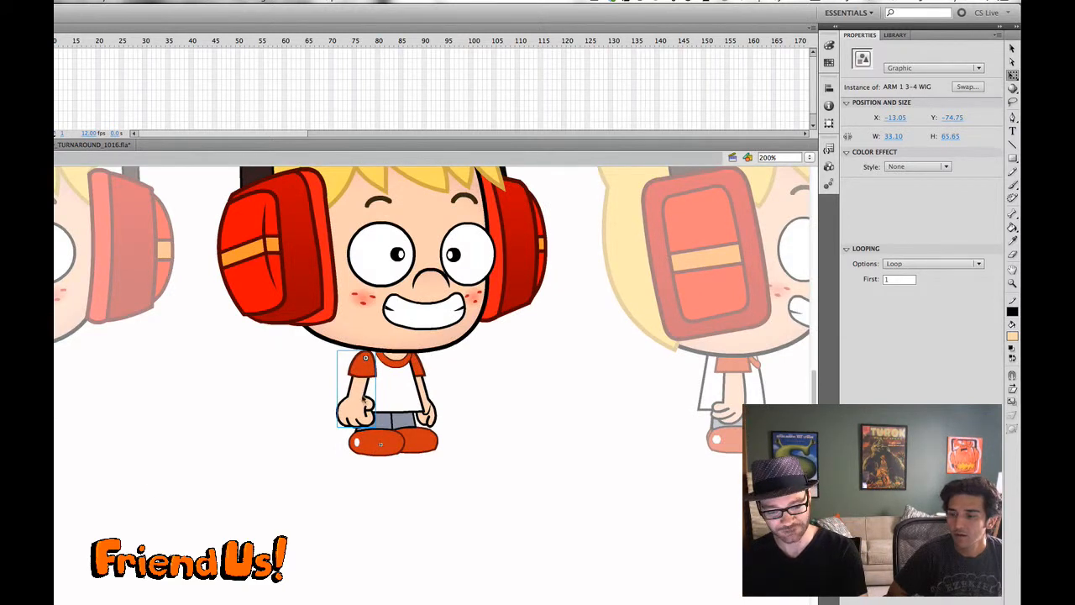
{"action": "double_click", "coordinate": [362, 390]}
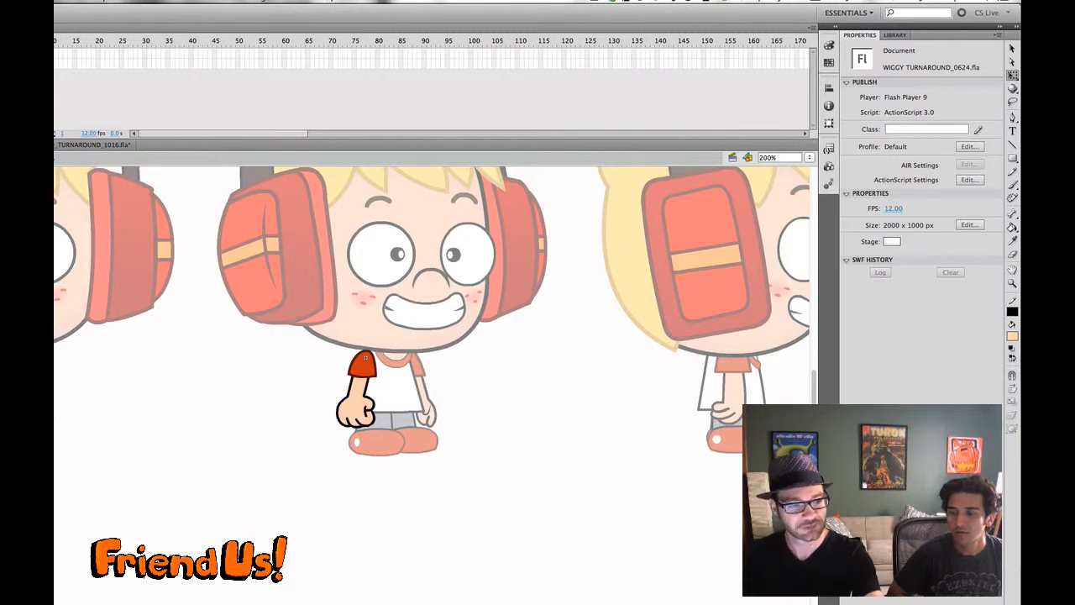
{"action": "left_click", "coordinate": [362, 366]}
{"action": "left_click", "coordinate": [279, 298]}
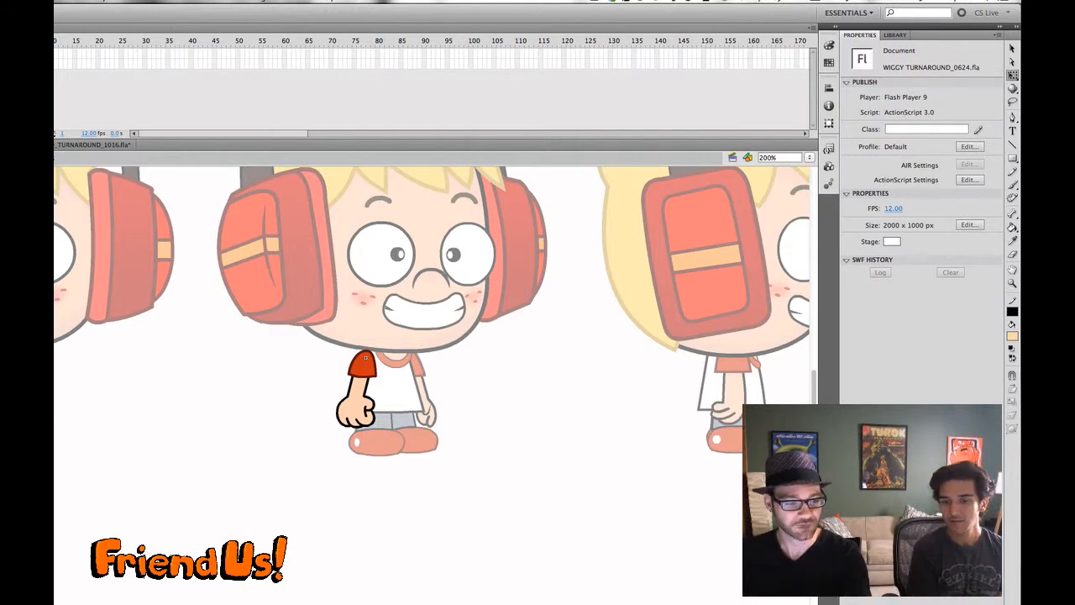
- Return to the main stage and look over the neighbouring turnaround poses around the three-quarter figure
{"action": "double_click", "coordinate": [494, 382]}
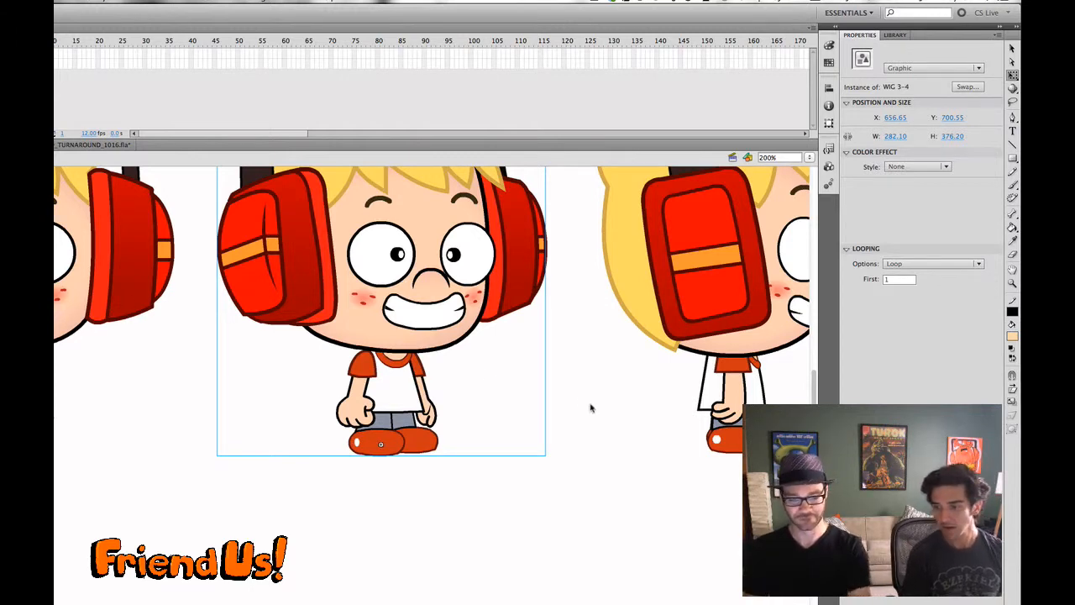
{"action": "left_click", "coordinate": [126, 311]}
{"action": "left_click", "coordinate": [397, 315]}
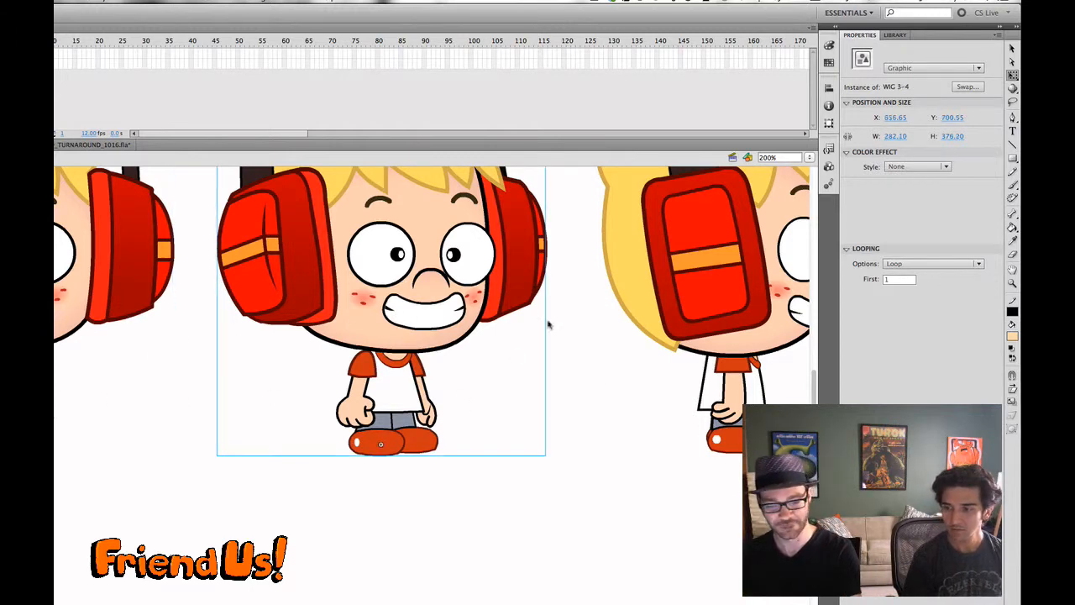
{"action": "left_click", "coordinate": [724, 314]}
{"action": "left_click", "coordinate": [312, 294]}
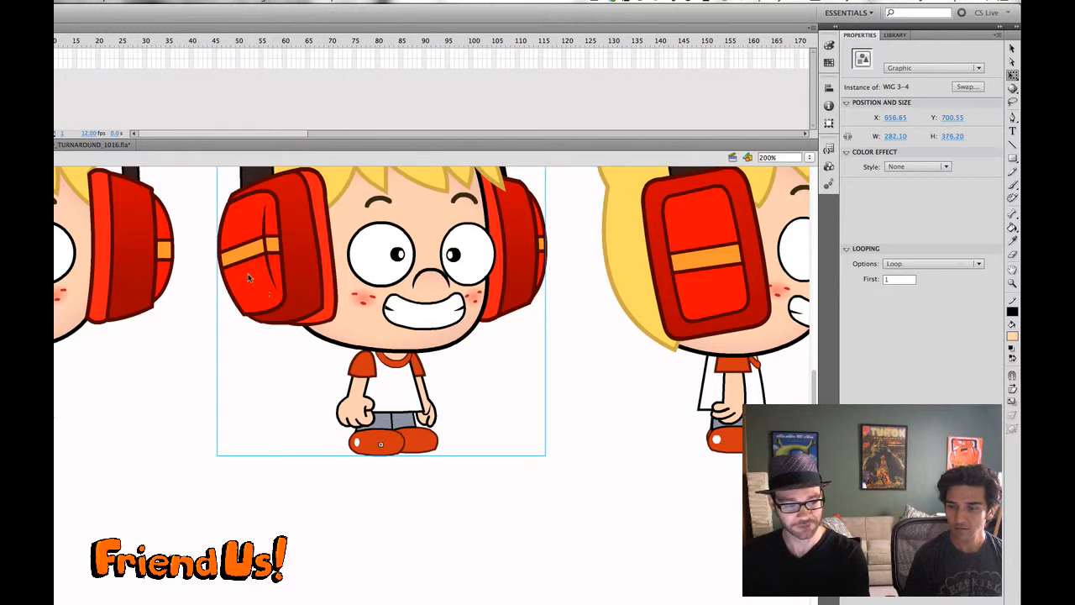
- Examine the three-quarter figure's nested symbols through the head down to the eye, and return to the figure level
{"action": "double_click", "coordinate": [324, 283]}
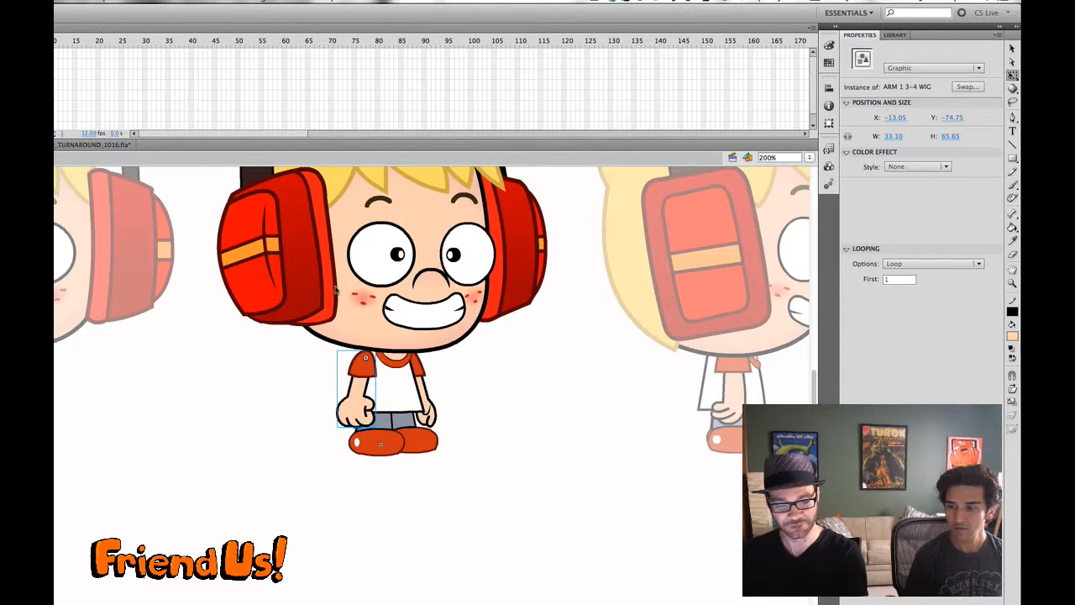
{"action": "left_click", "coordinate": [364, 317]}
{"action": "double_click", "coordinate": [366, 318]}
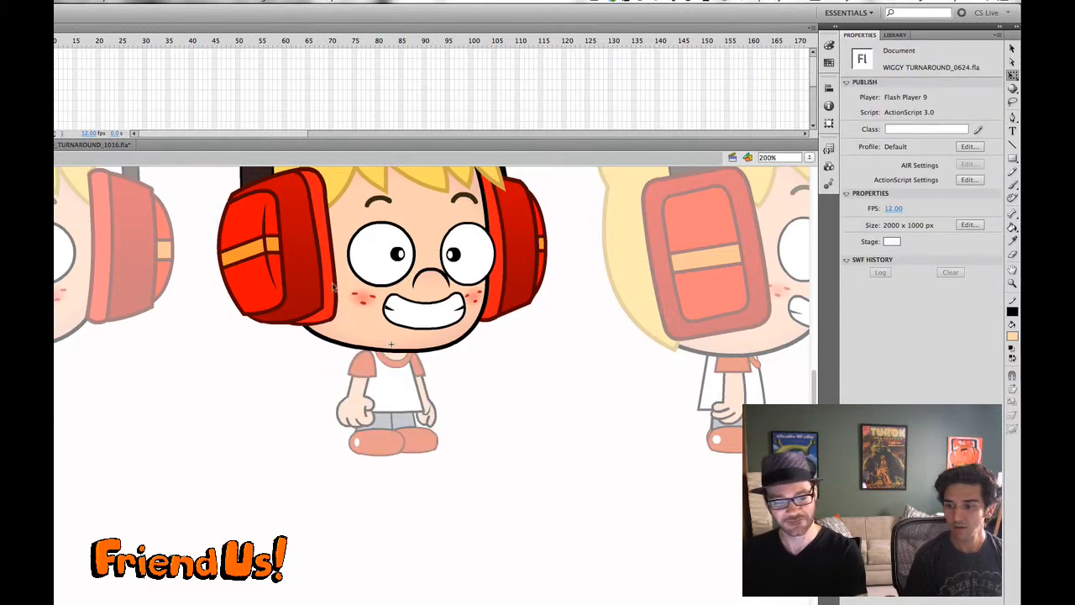
{"action": "double_click", "coordinate": [384, 262]}
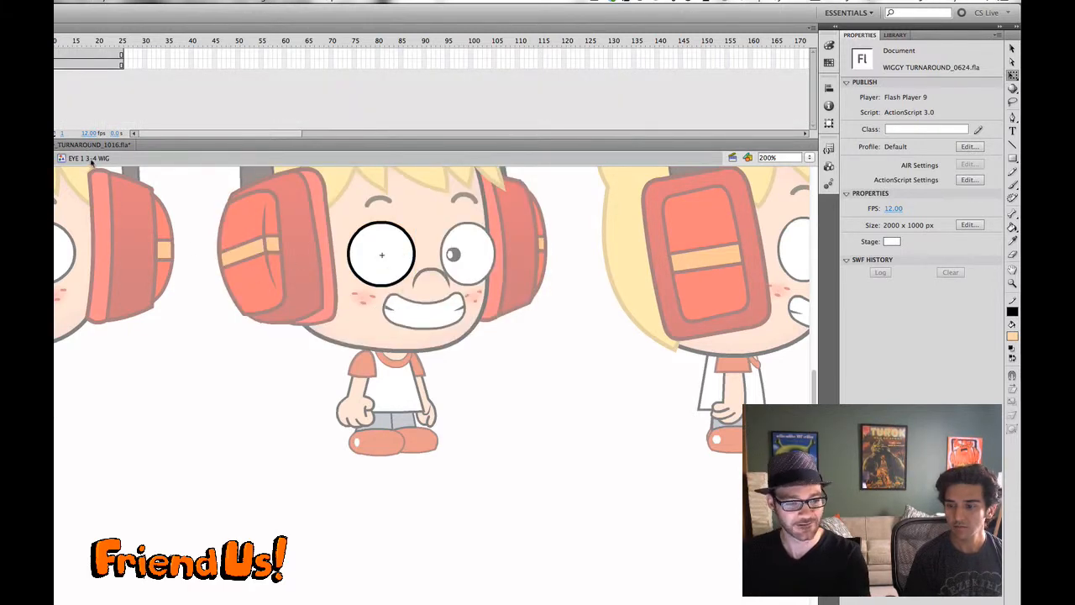
{"action": "left_click", "coordinate": [48, 158]}
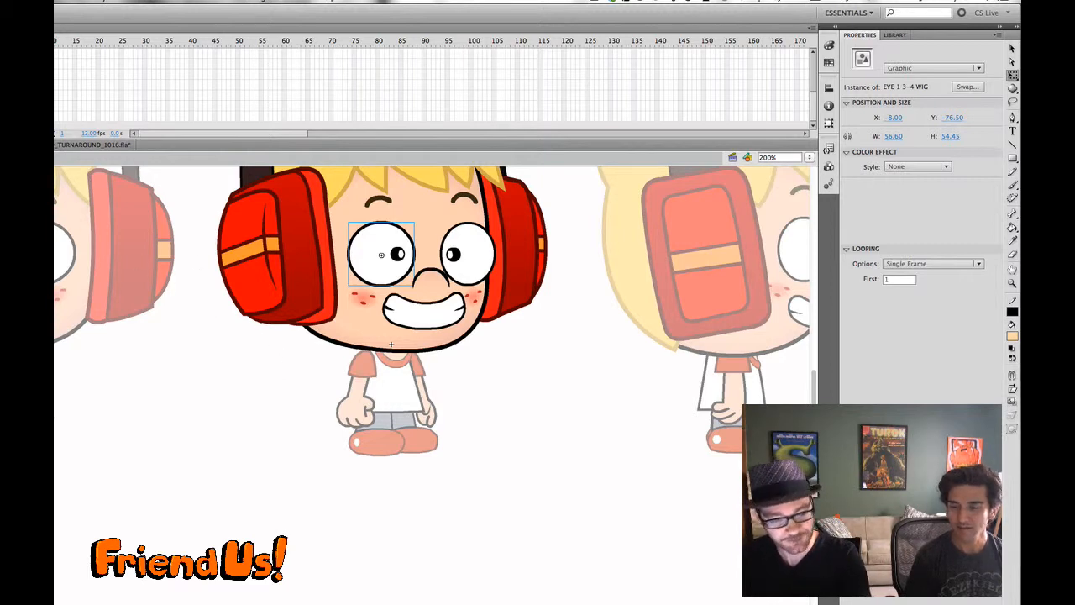
{"action": "key", "text": "super+e"}
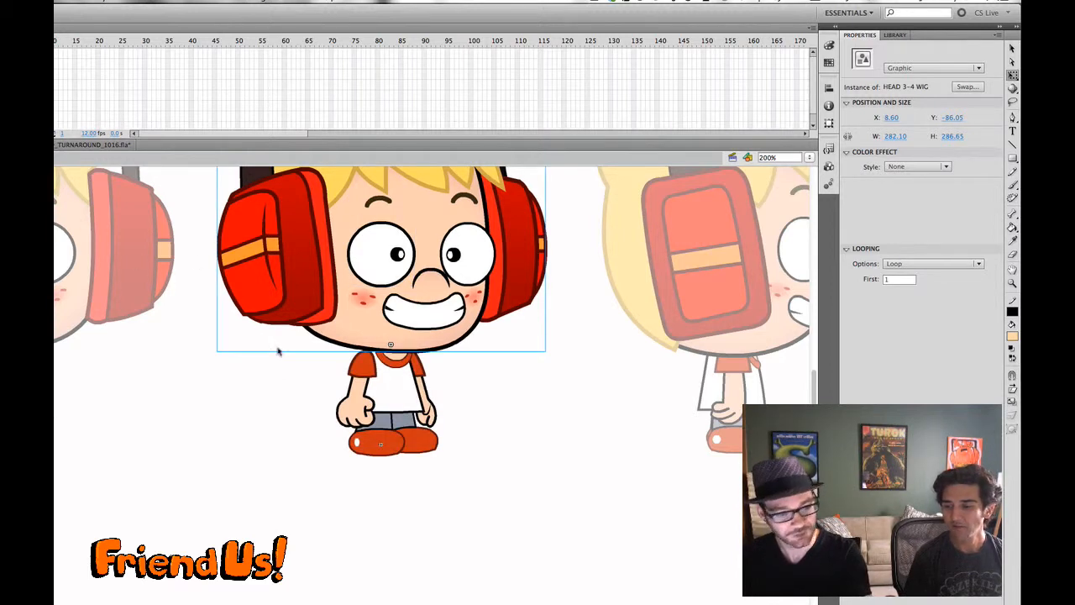
- Reopen the three-quarter figure's front arm symbol and select the artwork on its sleeve layer
{"action": "left_click", "coordinate": [370, 408]}
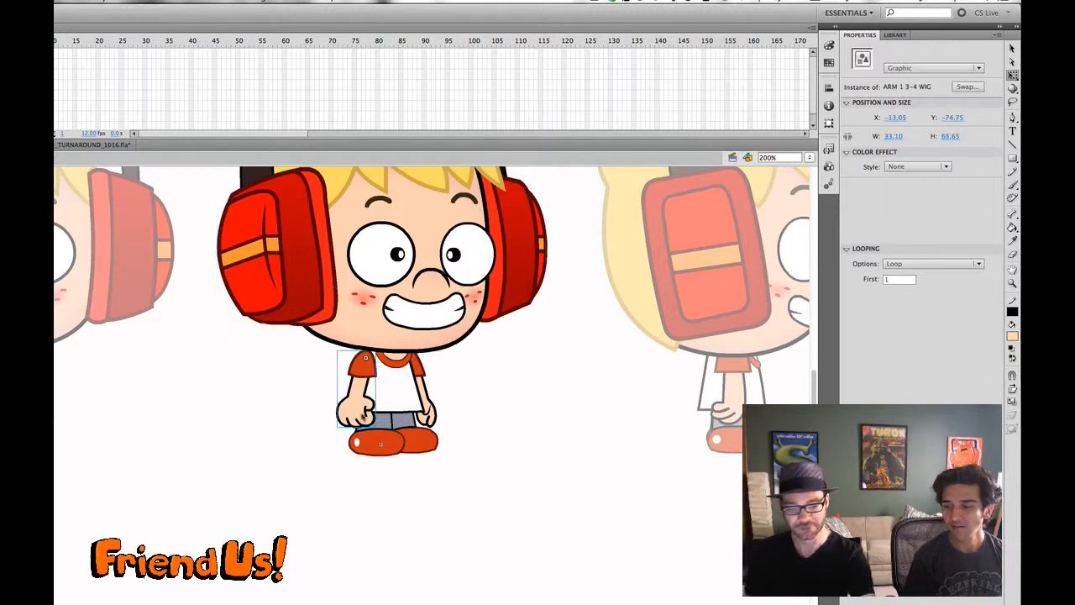
{"action": "double_click", "coordinate": [361, 410]}
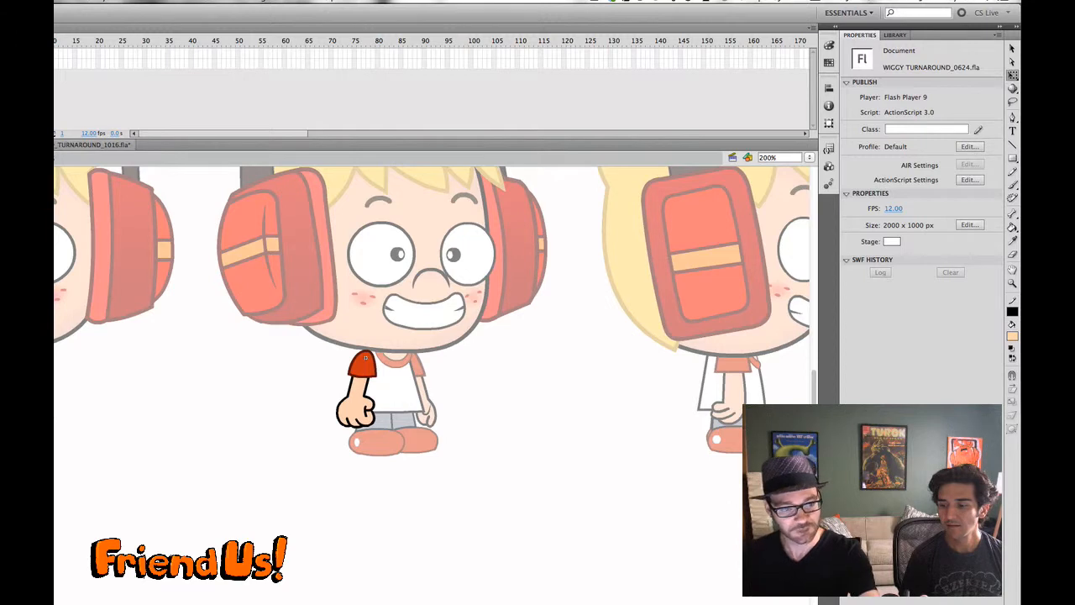
{"action": "left_click", "coordinate": [53, 52]}
{"action": "key", "text": "ctrl+equal"}
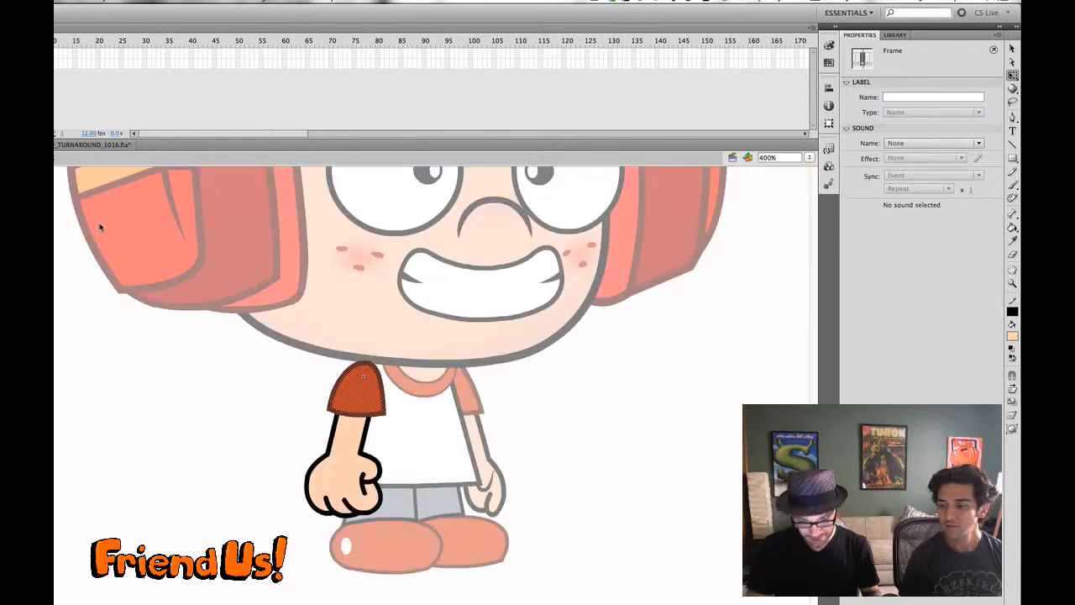
- Try a slight shift of the forearm instance, undo it, and break the instance apart into an editable shape
{"action": "left_click", "coordinate": [341, 450]}
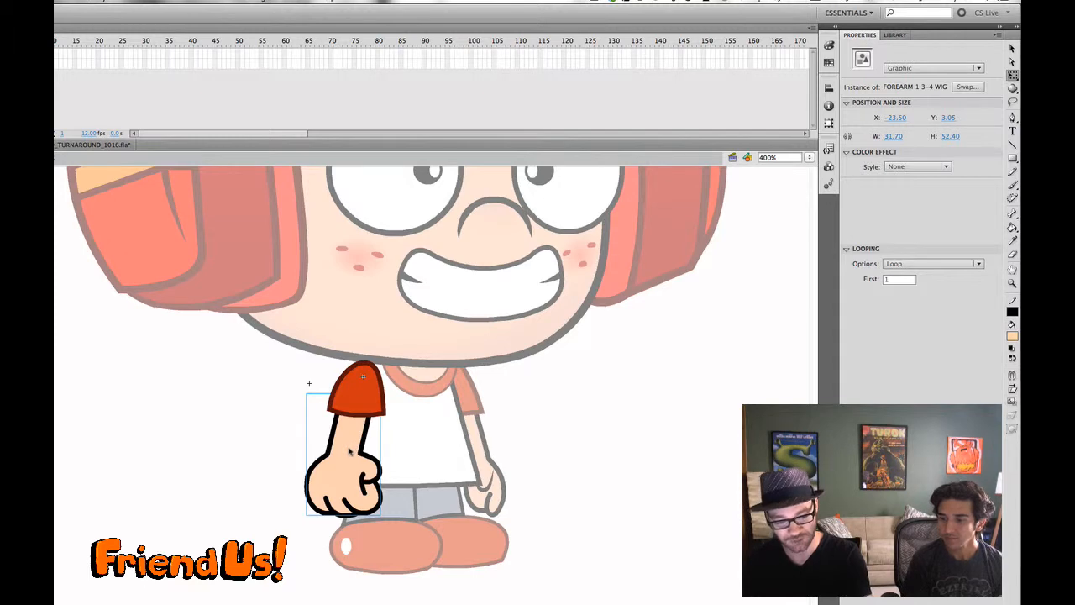
{"action": "left_click_drag", "start_coordinate": [354, 438], "coordinate": [352, 443]}
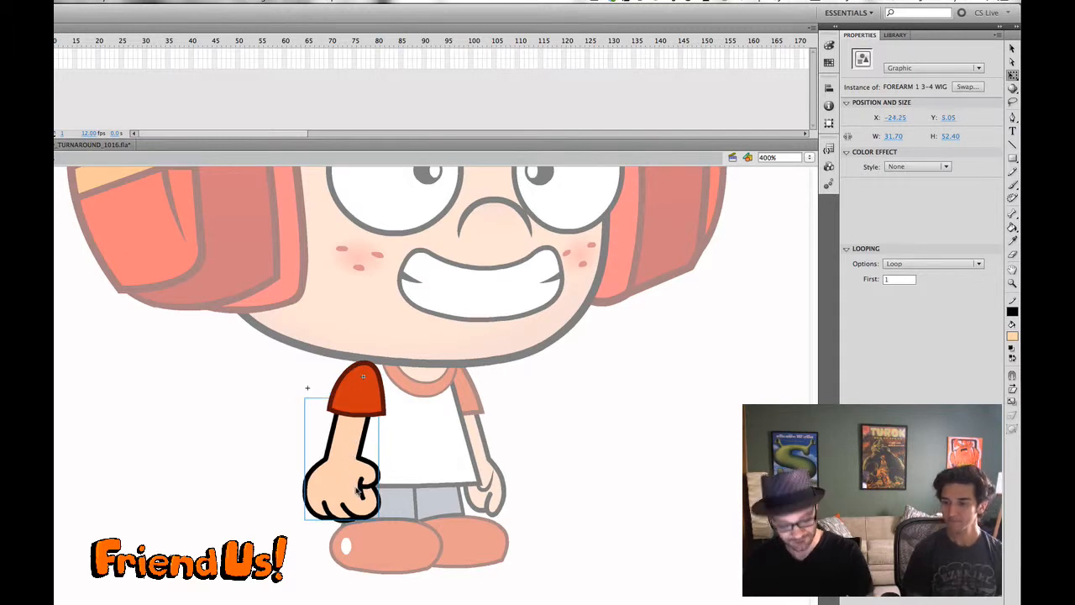
{"action": "key", "text": "ctrl+z"}
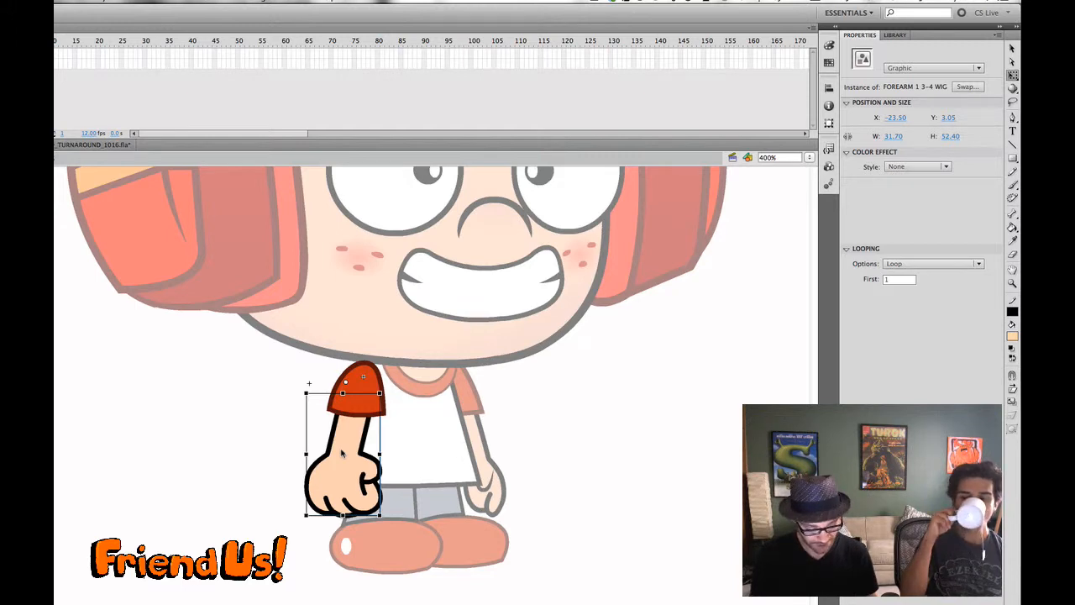
{"action": "key", "text": "ctrl+b"}
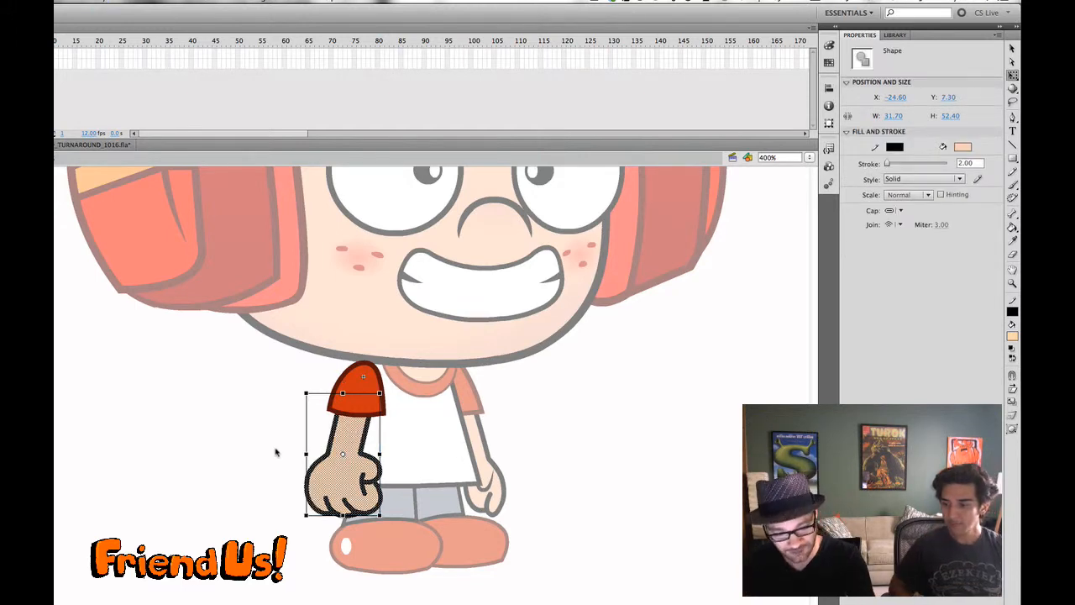
{"action": "left_click", "coordinate": [277, 456]}
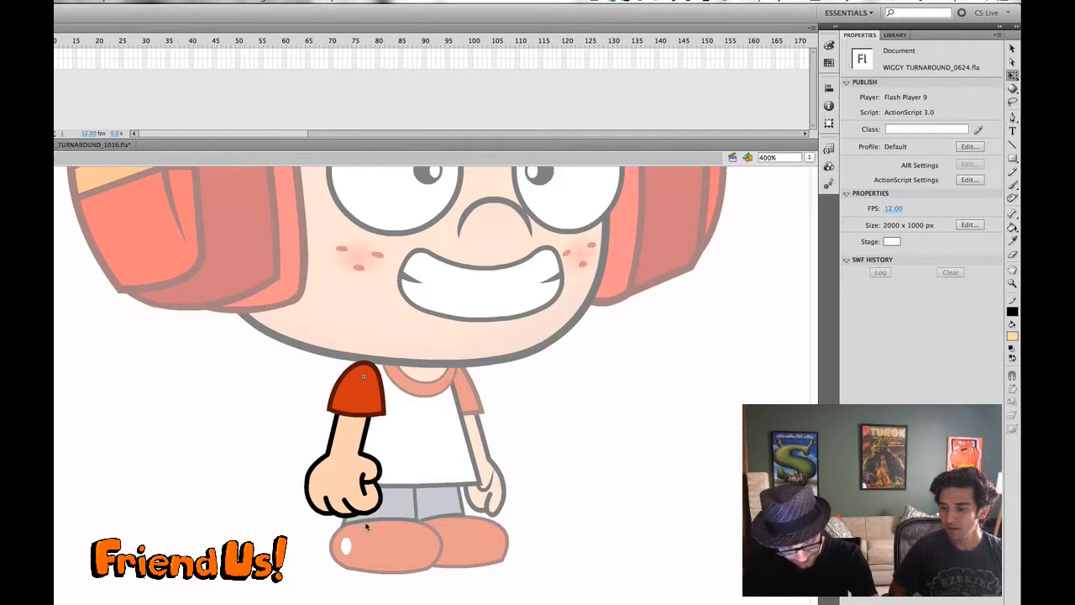
- Lasso the fist below the wrist, copy it in place onto a new layer, and hide the sleeve and forearm layers
{"action": "key", "text": "l"}
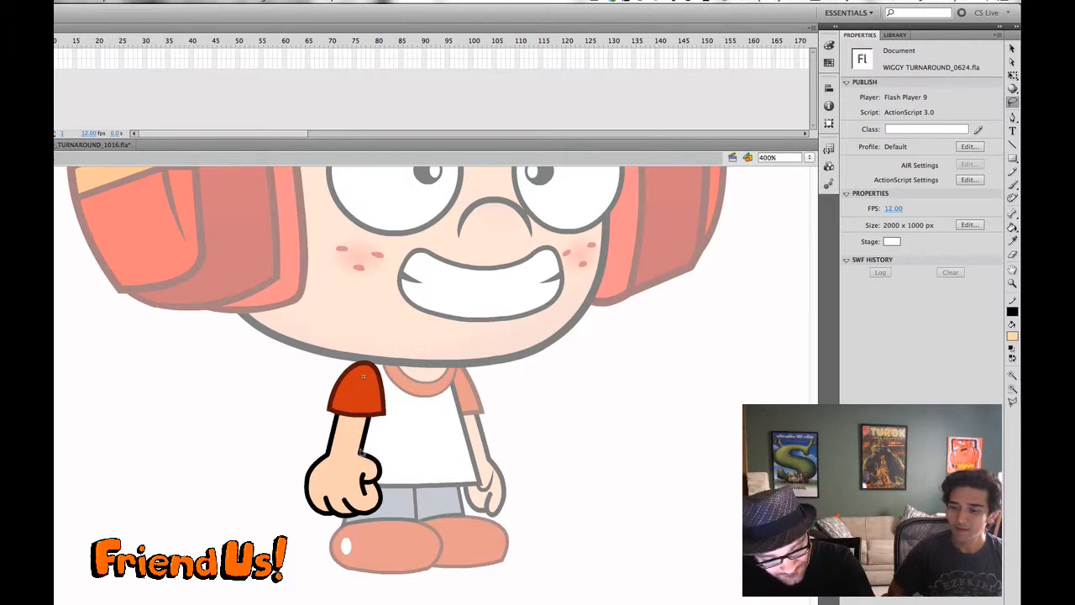
{"action": "mouse_move", "coordinate": [324, 456]}
{"action": "left_mouse_down"}
{"action": "mouse_move", "coordinate": [361, 451]}
{"action": "mouse_move", "coordinate": [396, 478]}
{"action": "mouse_move", "coordinate": [390, 526]}
{"action": "mouse_move", "coordinate": [274, 506]}
{"action": "mouse_move", "coordinate": [320, 454]}
{"action": "left_mouse_up"}
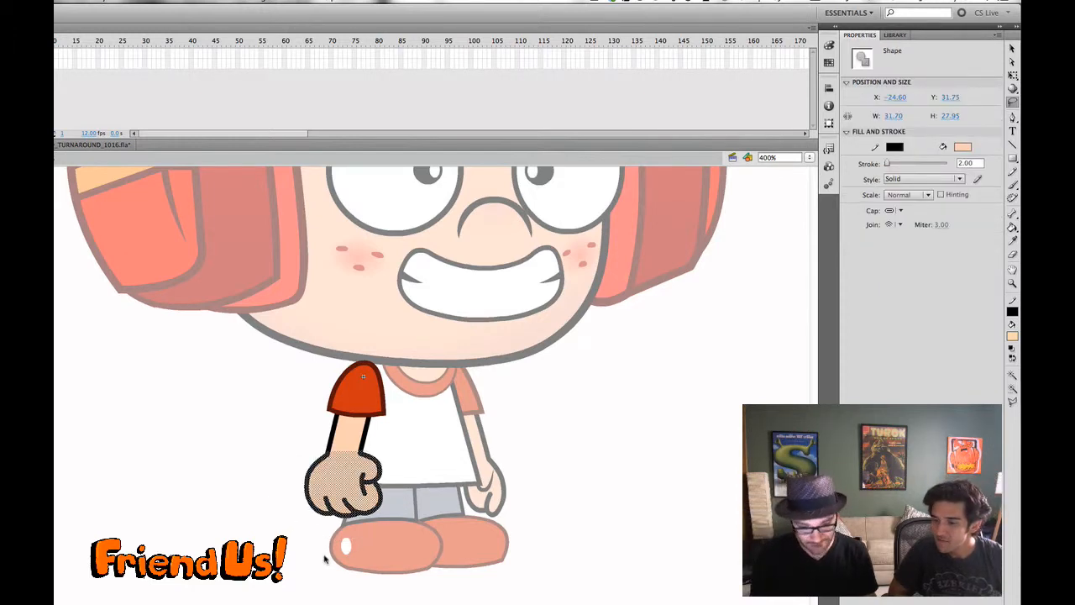
{"action": "left_click", "coordinate": [363, 376]}
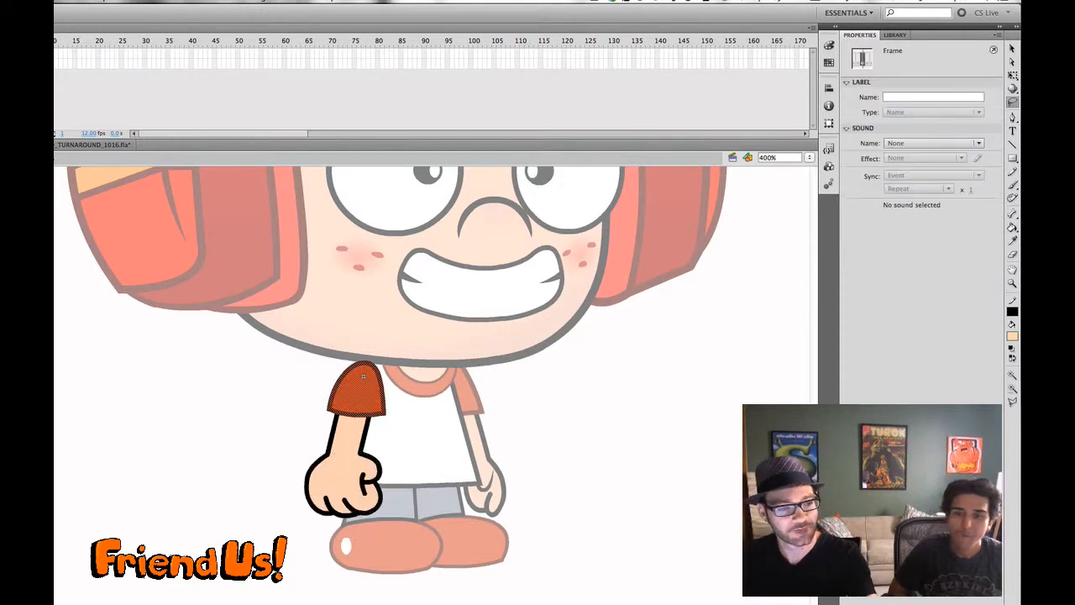
{"action": "key", "text": "super+z"}
{"action": "key", "text": "super+z"}
{"action": "key", "text": "super+z"}
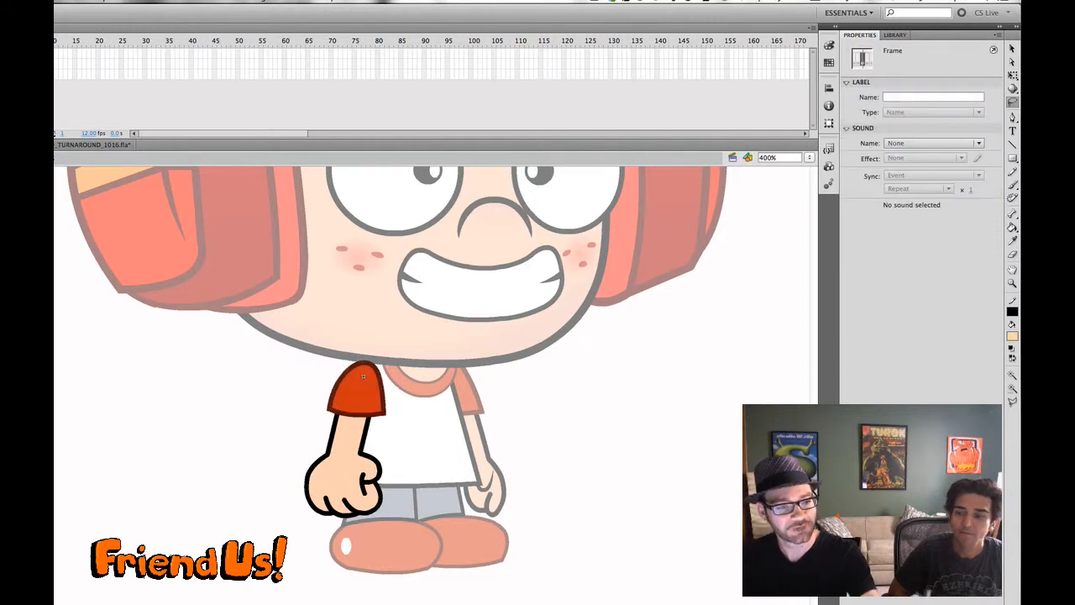
{"action": "key", "text": "super+z"}
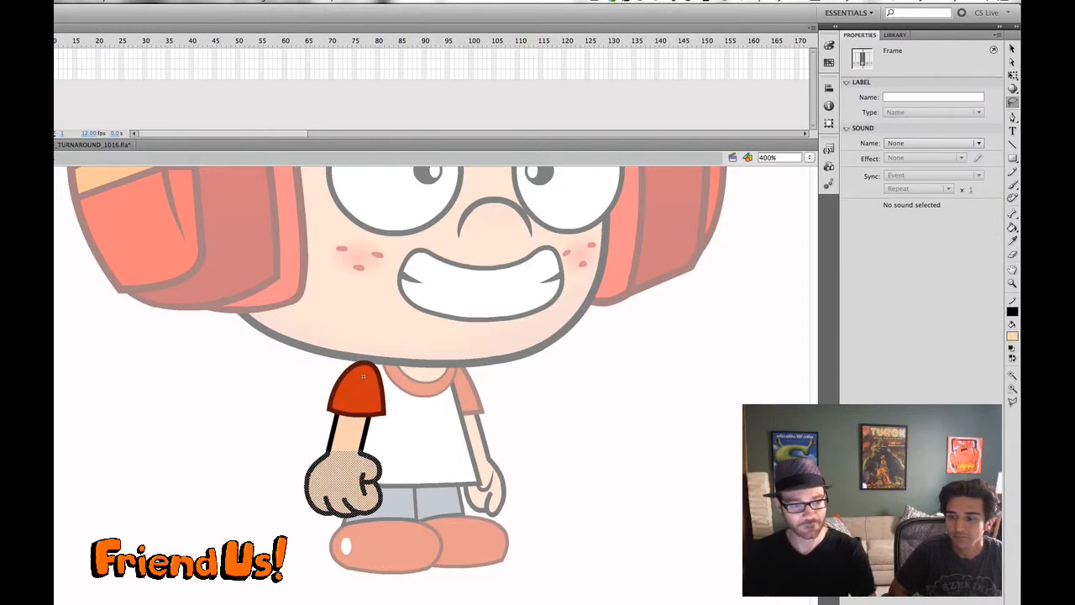
{"action": "key", "text": "super+z"}
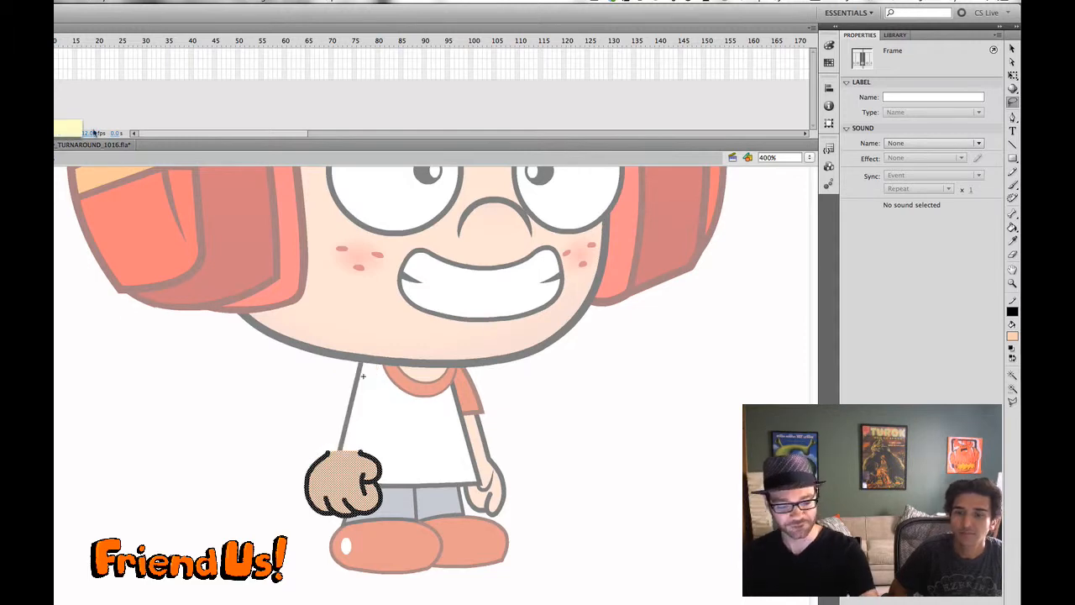
- Delete the two leftover arm outline stubs at the wrist ends of the copied fist
{"action": "key", "text": "super+equal"}
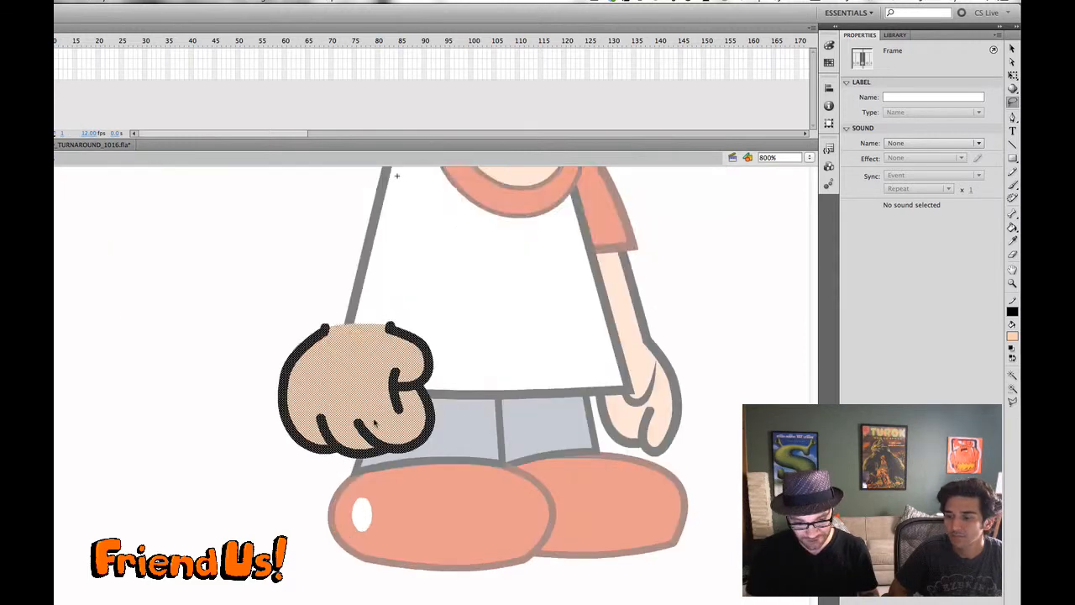
{"action": "key", "text": "super+equal"}
{"action": "left_click", "coordinate": [240, 284]}
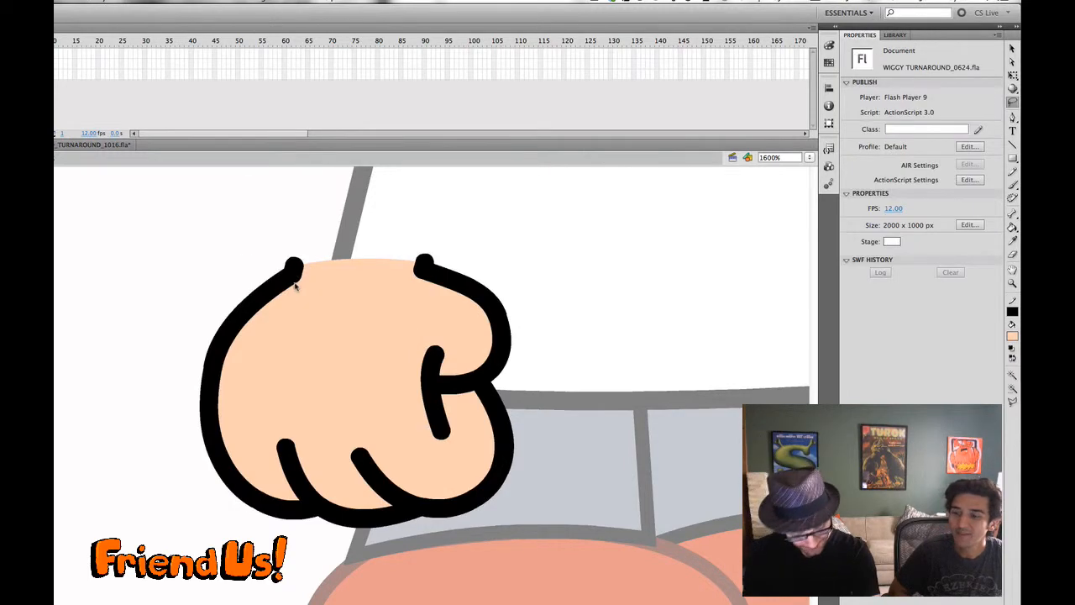
{"action": "key", "text": "v"}
{"action": "left_click", "coordinate": [294, 270]}
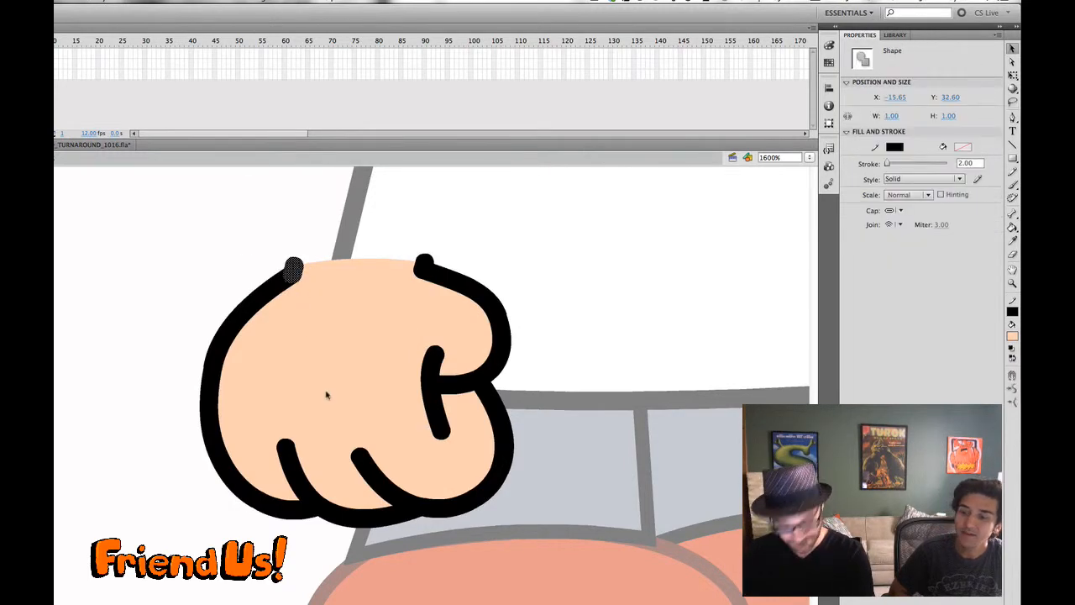
{"action": "key", "text": "Delete"}
{"action": "left_click", "coordinate": [422, 269]}
{"action": "key", "text": "Delete"}
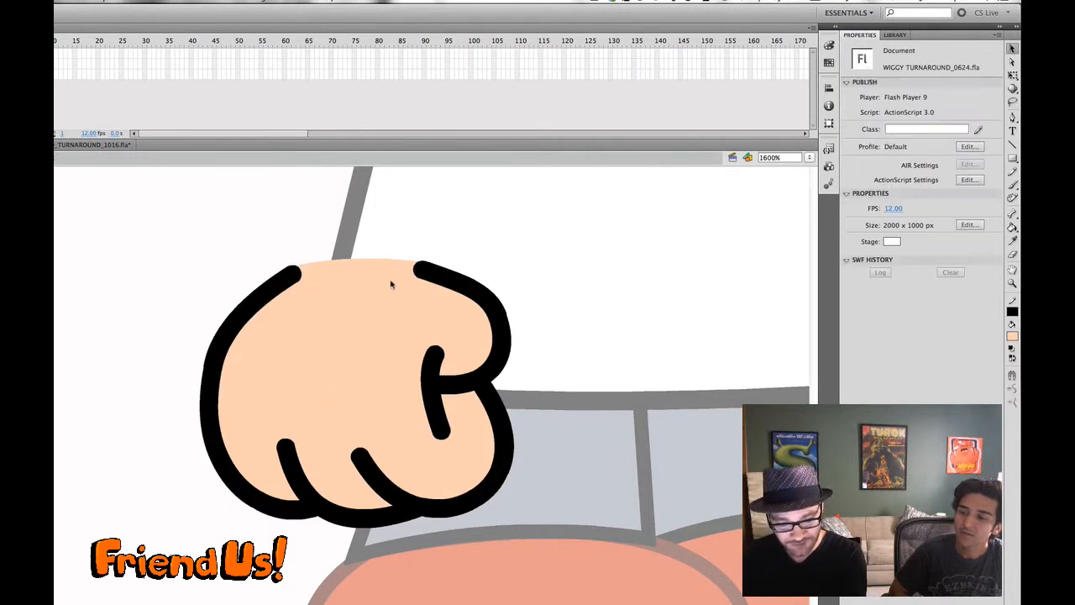
- Try adjusting the open ends of the fist's outline at the wrist, extending one end inward
{"action": "left_click_drag", "start_coordinate": [296, 272], "coordinate": [316, 266]}
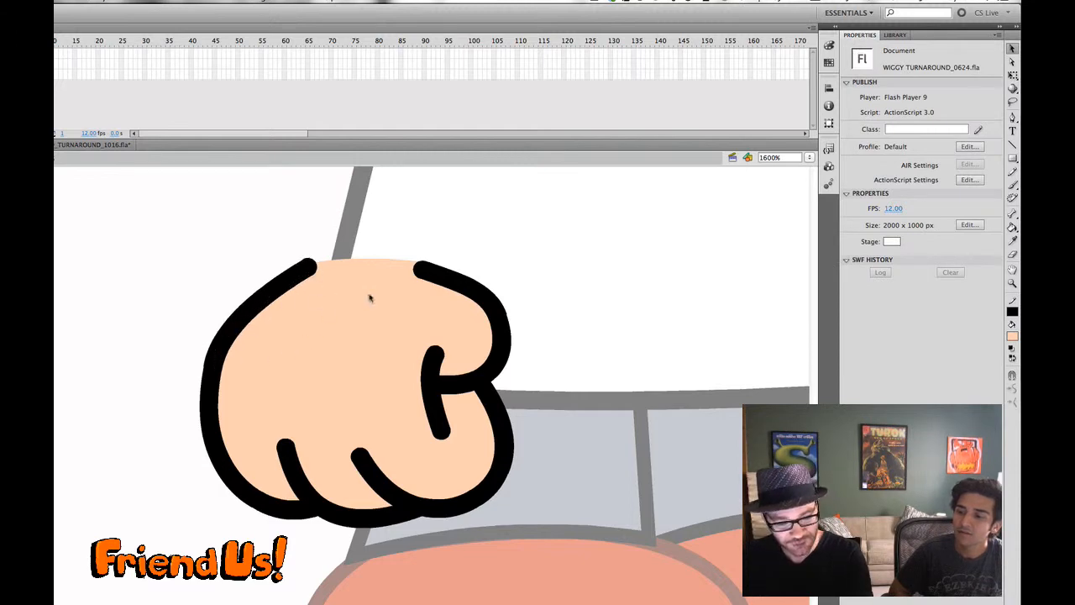
{"action": "mouse_move", "coordinate": [425, 268]}
{"action": "left_mouse_down"}
{"action": "mouse_move", "coordinate": [397, 265]}
{"action": "mouse_move", "coordinate": [423, 269]}
{"action": "left_mouse_up"}
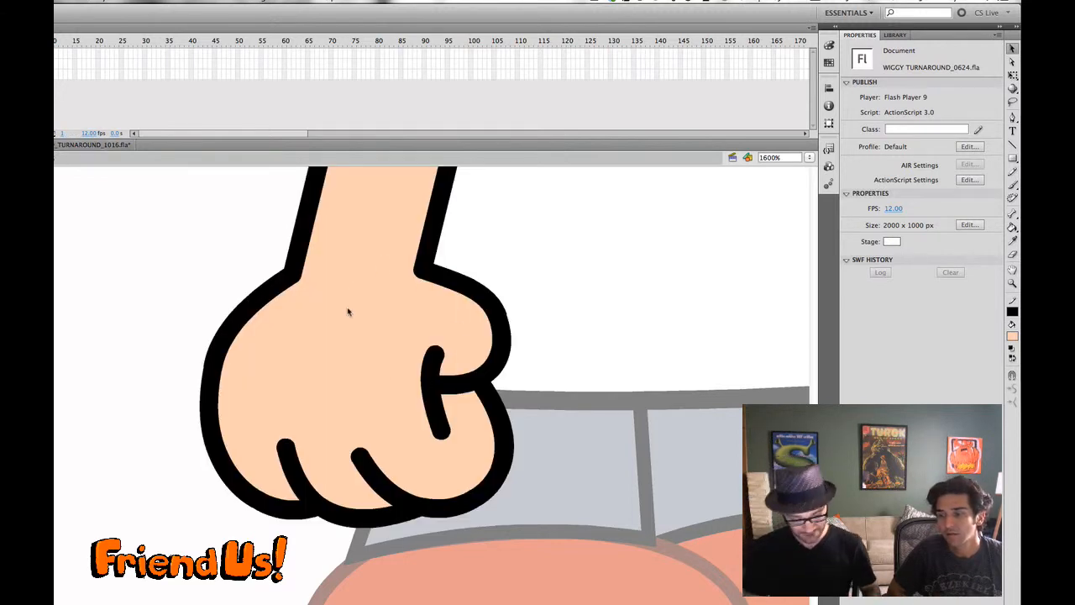
- Inspect how the separate fist sits over the forearm by selecting the underlying forearm fill, and clear the selection
{"action": "key", "text": "ctrl+minus"}
{"action": "scroll", "coordinate": [211, 240], "scroll_direction": "up", "scroll_amount": 3}
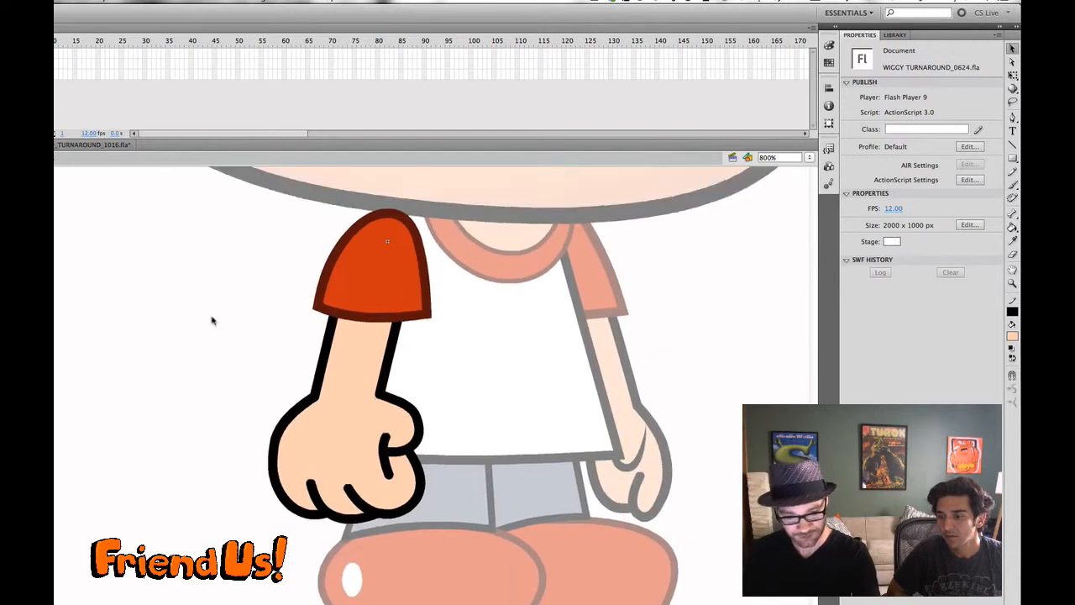
{"action": "left_click", "coordinate": [351, 361]}
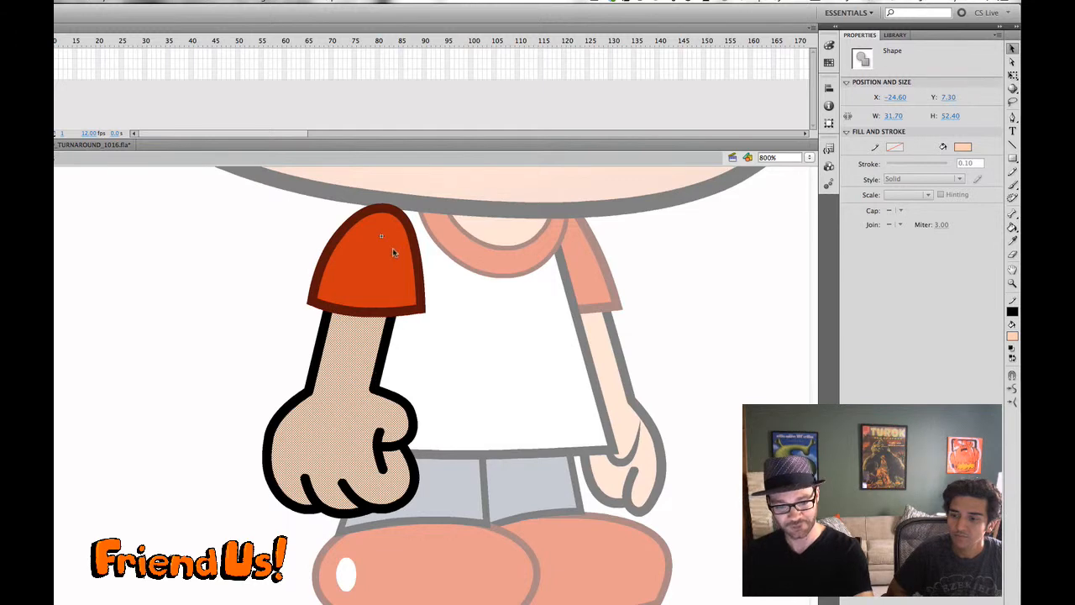
{"action": "left_click", "coordinate": [267, 330]}
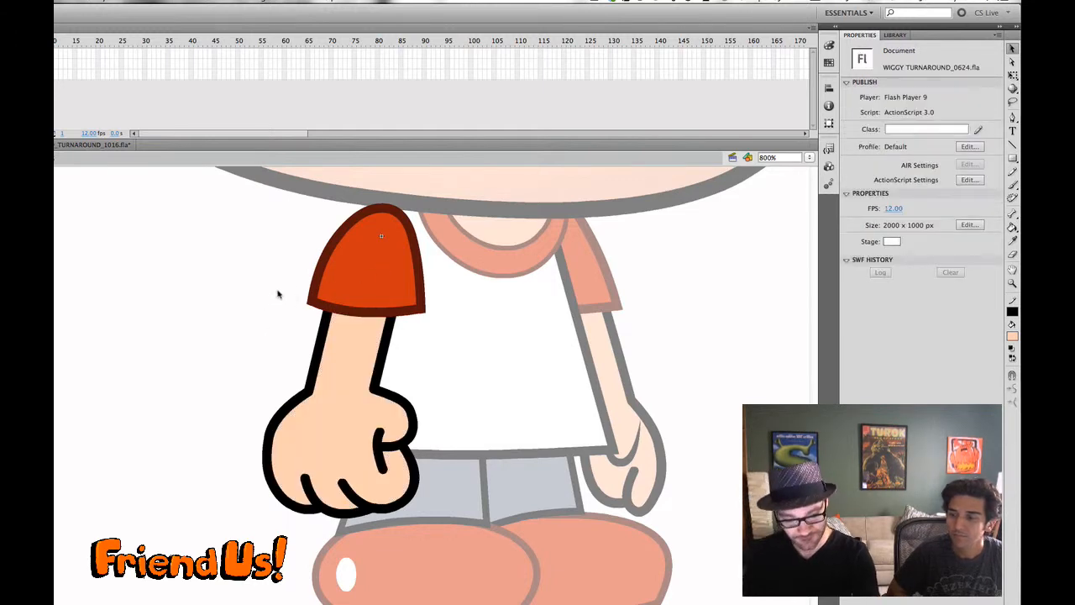
- Lasso the sleeve and forearm with a rounded wrist end, copy them in place onto a new layer, and hide the other arm layers
{"action": "key", "text": "l"}
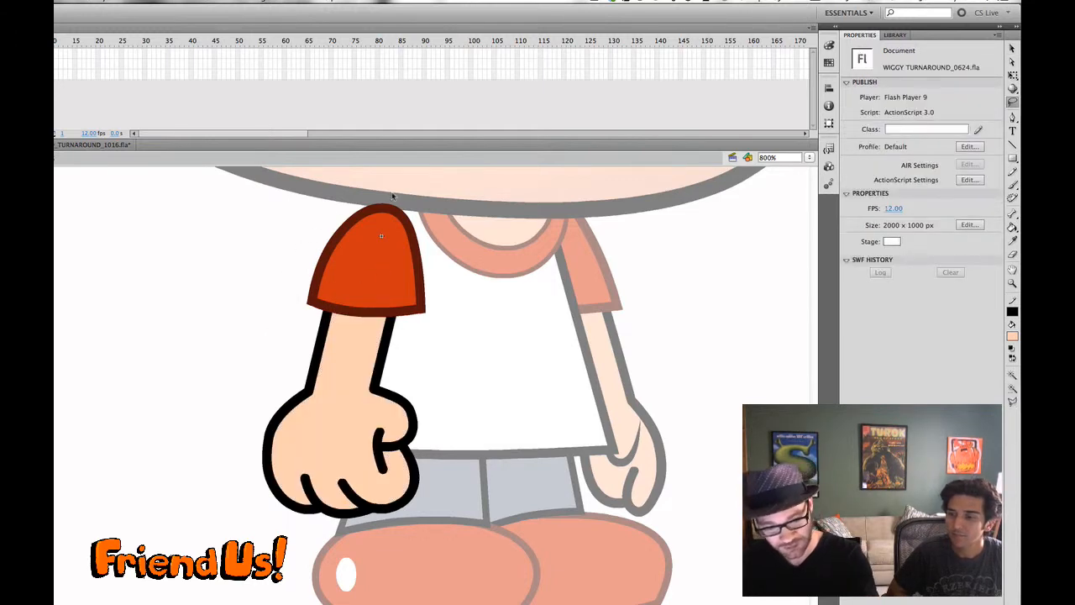
{"action": "mouse_move", "coordinate": [391, 196]}
{"action": "left_mouse_down"}
{"action": "mouse_move", "coordinate": [345, 215]}
{"action": "mouse_move", "coordinate": [296, 265]}
{"action": "mouse_move", "coordinate": [297, 382]}
{"action": "mouse_move", "coordinate": [332, 420]}
{"action": "mouse_move", "coordinate": [371, 405]}
{"action": "mouse_move", "coordinate": [457, 307]}
{"action": "mouse_move", "coordinate": [420, 202]}
{"action": "mouse_move", "coordinate": [354, 187]}
{"action": "left_mouse_up"}
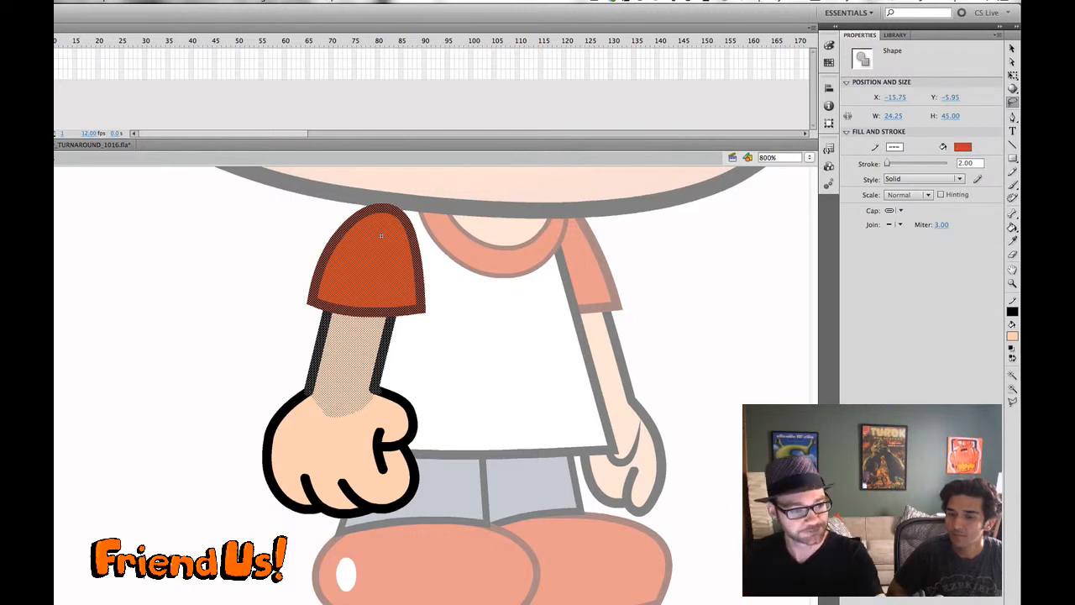
{"action": "left_click", "coordinate": [381, 236]}
{"action": "key", "text": "super+z"}
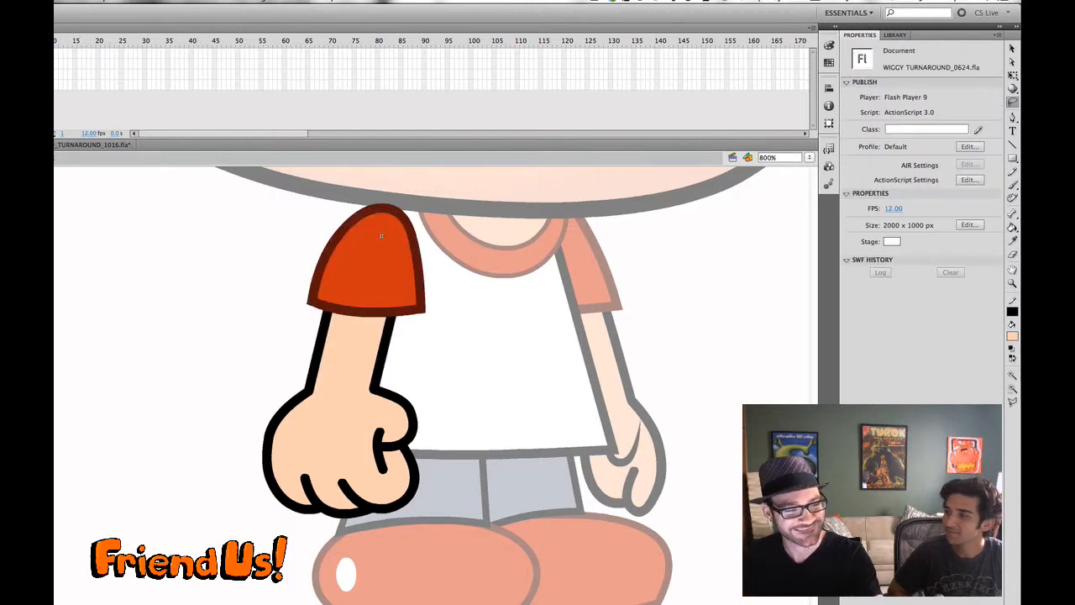
{"action": "key", "text": "super+z"}
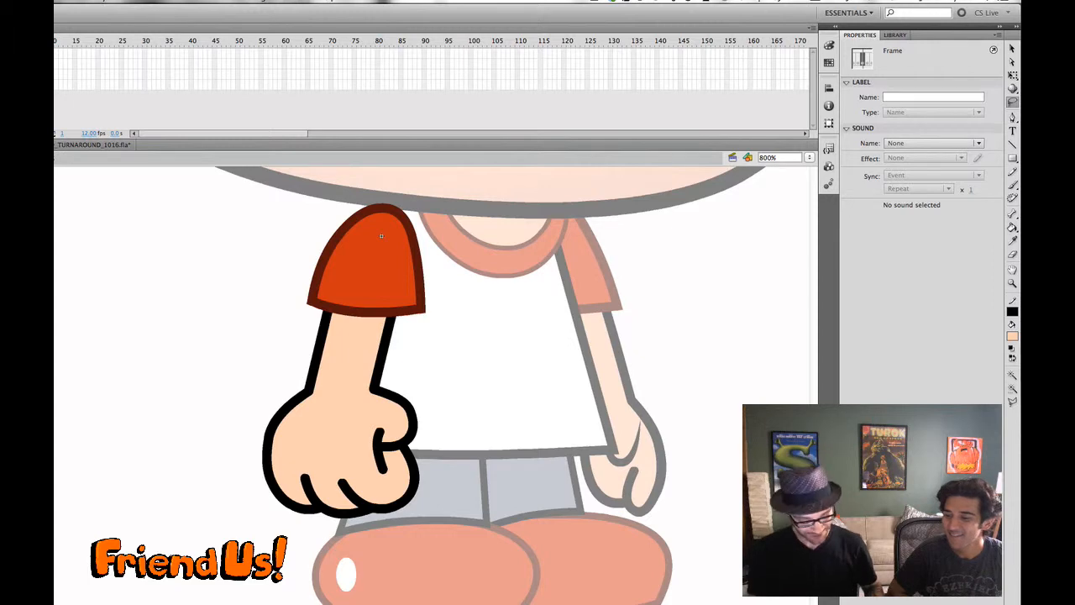
{"action": "key", "text": "super+z"}
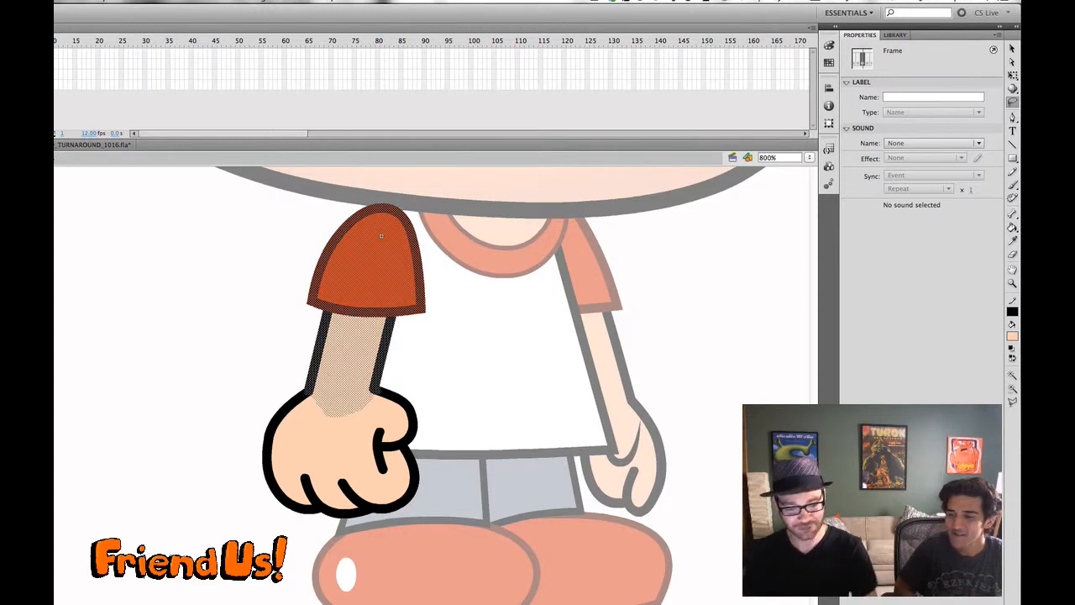
{"action": "key", "text": "super+z"}
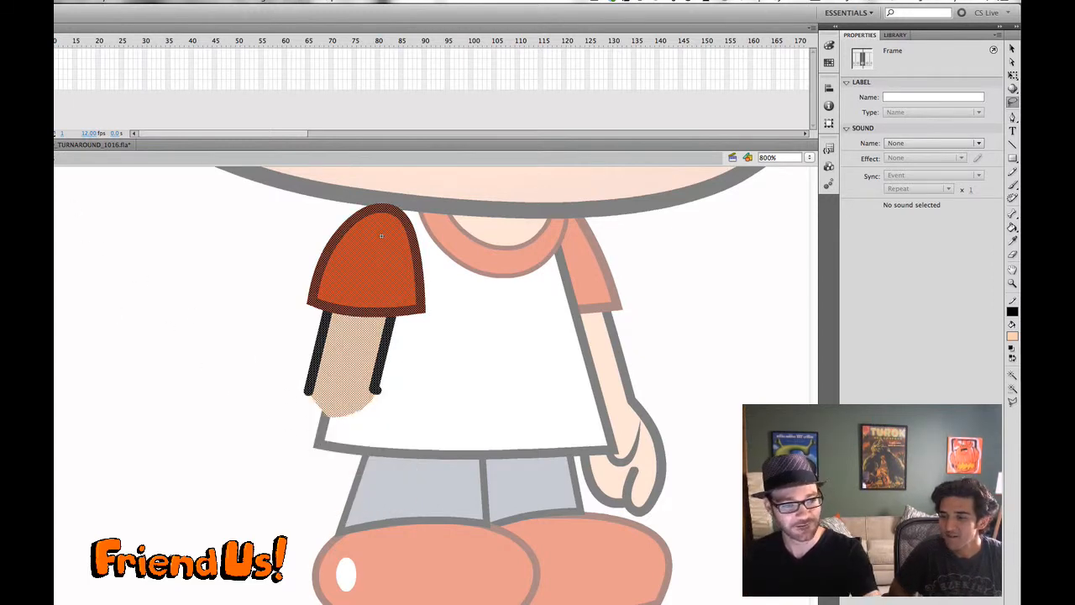
{"action": "left_click", "coordinate": [153, 183]}
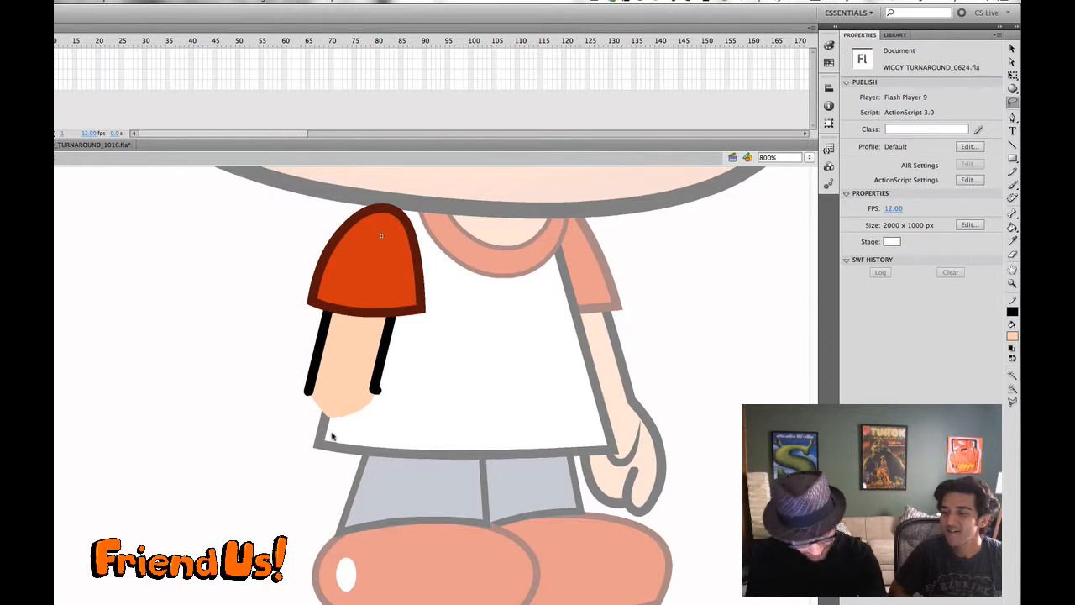
- Delete the leftover outline stub at the forearm's inner wrist end and extend both forearm outlines slightly downward
{"action": "key", "text": "v"}
{"action": "left_click", "coordinate": [375, 391]}
{"action": "key", "text": "super+="}
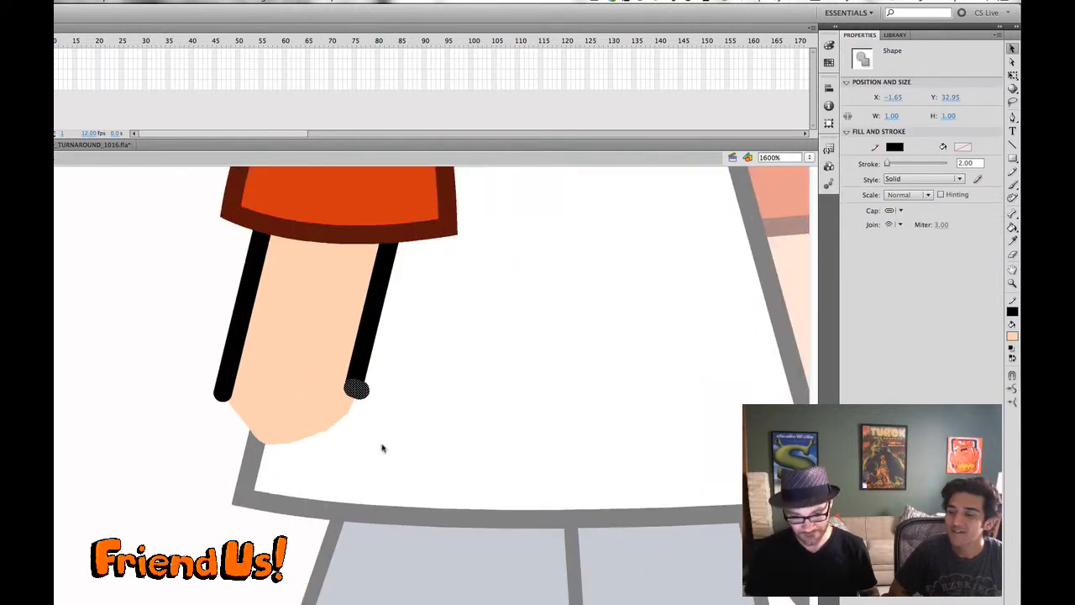
{"action": "left_click", "coordinate": [292, 481]}
{"action": "left_click_drag", "start_coordinate": [352, 393], "coordinate": [346, 425]}
{"action": "left_click_drag", "start_coordinate": [223, 396], "coordinate": [218, 415]}
- Reshape the rounded lower edge of the forearm fill so it meets the inner outline's end
{"action": "left_click", "coordinate": [252, 433]}
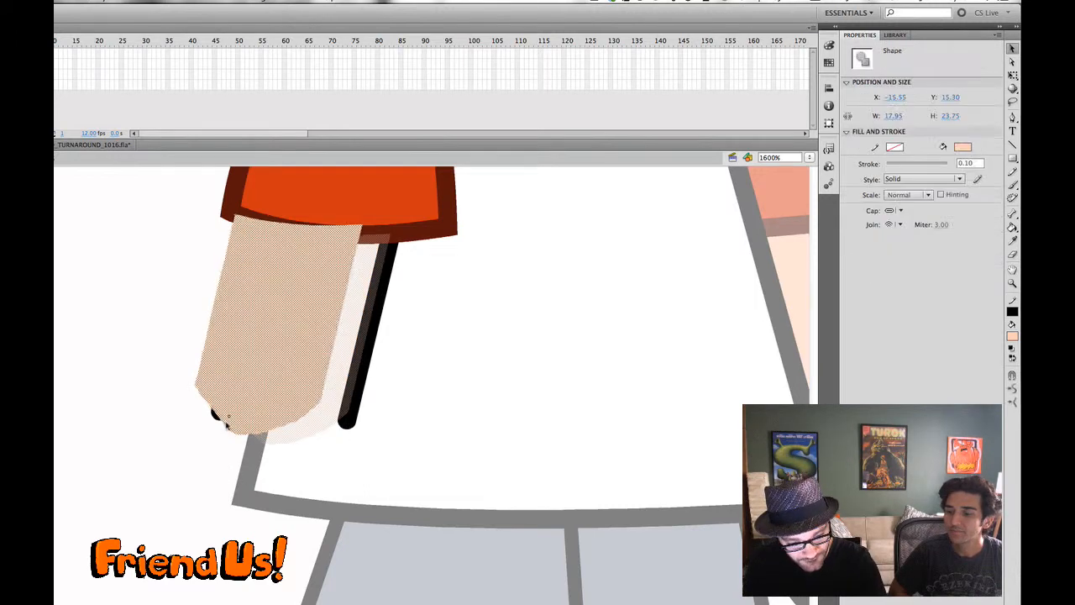
{"action": "left_click", "coordinate": [244, 426]}
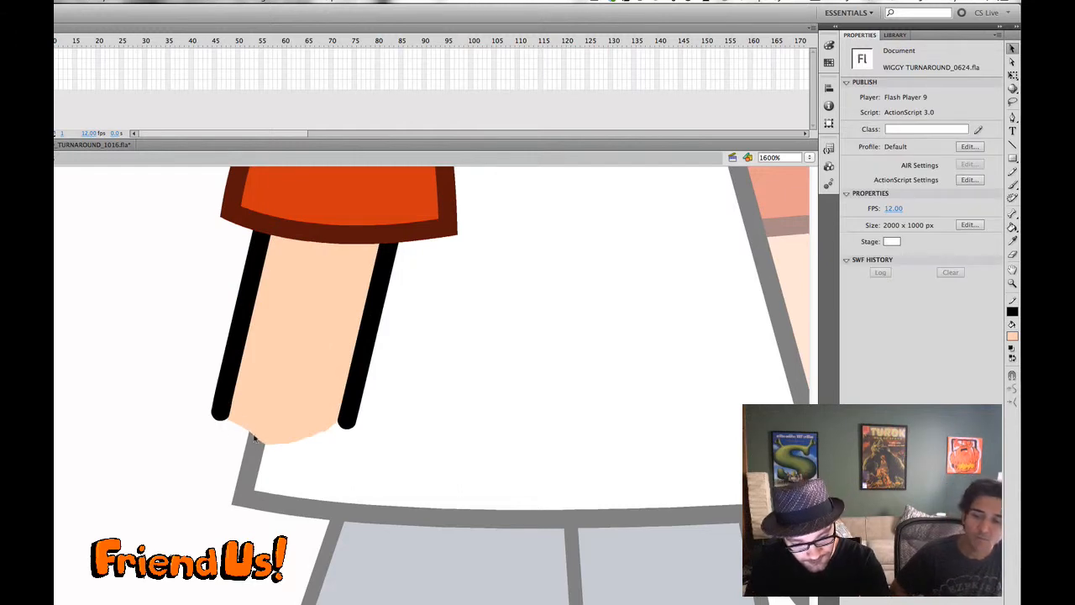
{"action": "mouse_move", "coordinate": [281, 441]}
{"action": "left_mouse_down"}
{"action": "mouse_move", "coordinate": [345, 426]}
{"action": "mouse_move", "coordinate": [335, 426]}
{"action": "left_mouse_up"}
{"action": "left_click_drag", "start_coordinate": [311, 440], "coordinate": [347, 427]}
- Delete the extra outline segment at the inner wrist end and extend the remaining inner outline down past the wrist
{"action": "left_click", "coordinate": [346, 424]}
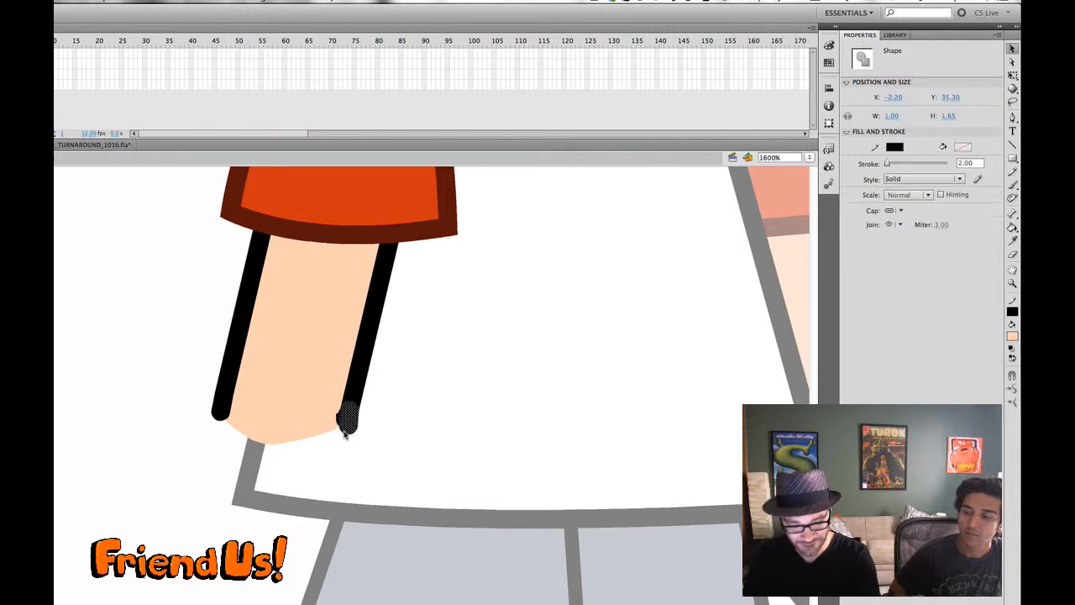
{"action": "key", "text": "Delete"}
{"action": "left_click", "coordinate": [348, 426]}
{"action": "key", "text": "Delete"}
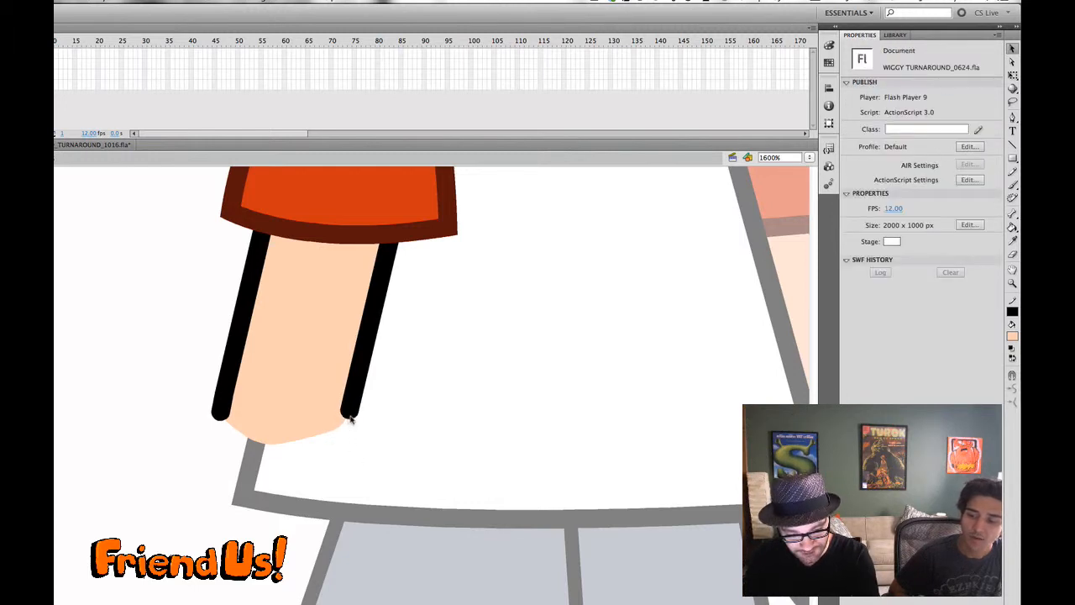
{"action": "left_click_drag", "start_coordinate": [349, 414], "coordinate": [343, 431]}
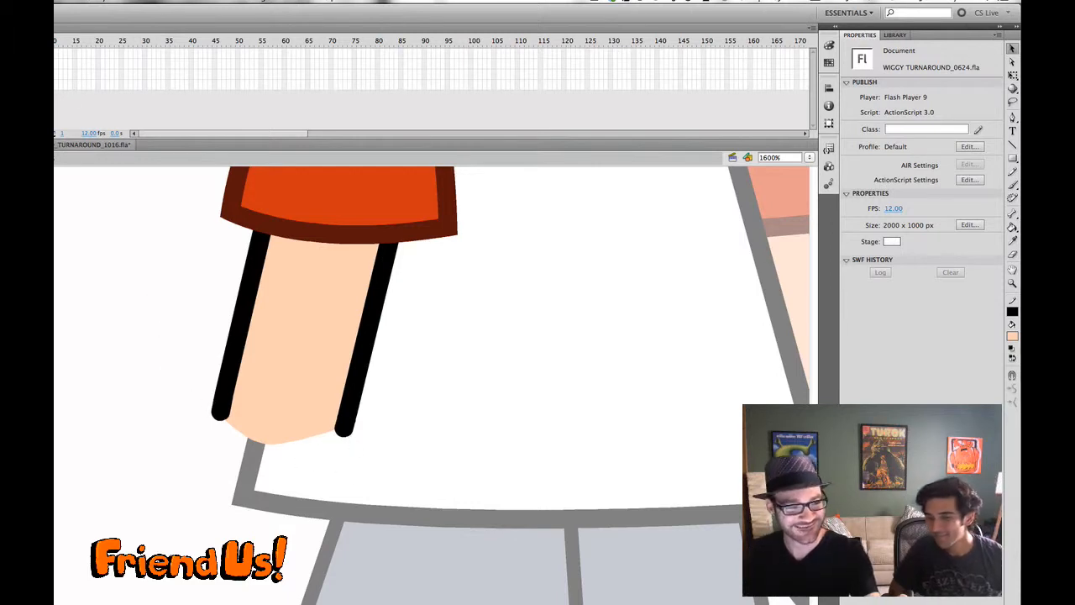
- Unhide the separate hand layer and the original arm and sleeve layers
{"action": "left_click", "coordinate": [11, 63]}
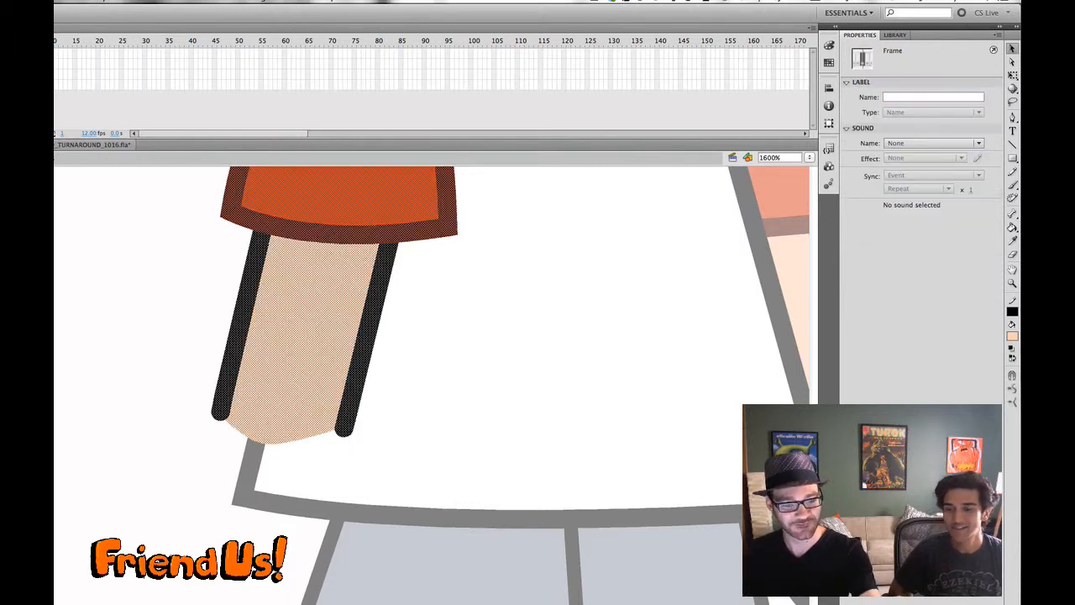
{"action": "left_click", "coordinate": [124, 239]}
{"action": "left_click", "coordinate": [3, 69]}
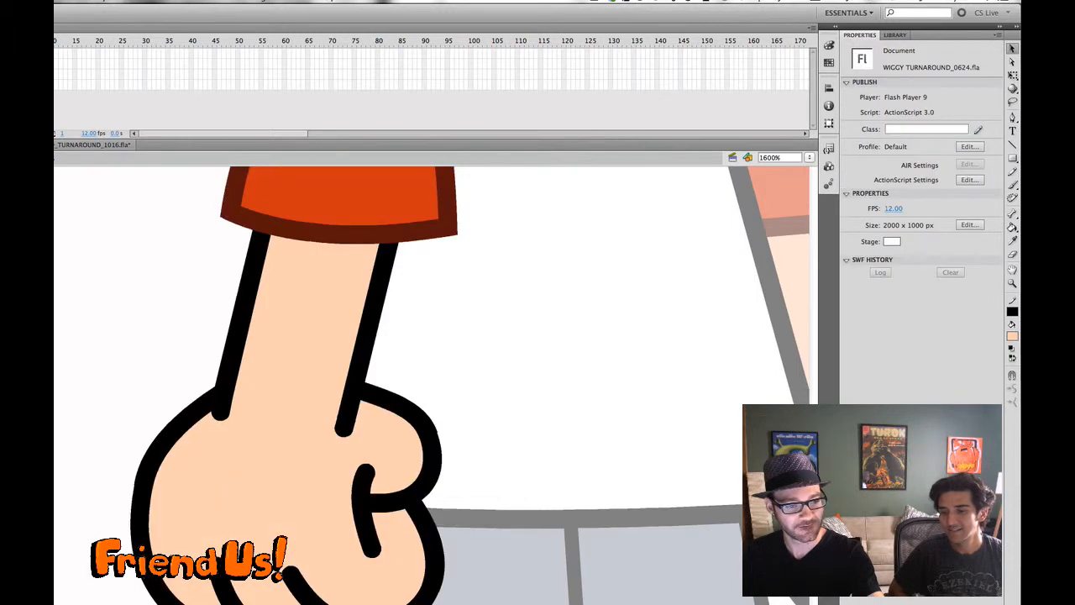
{"action": "left_click", "coordinate": [2, 63]}
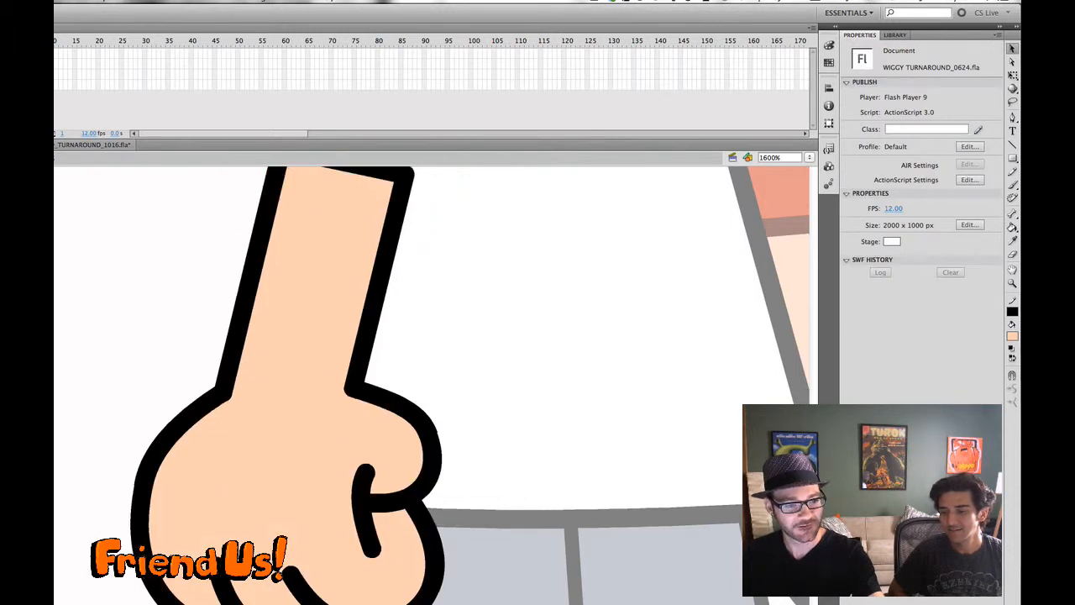
{"action": "left_click", "coordinate": [2, 63]}
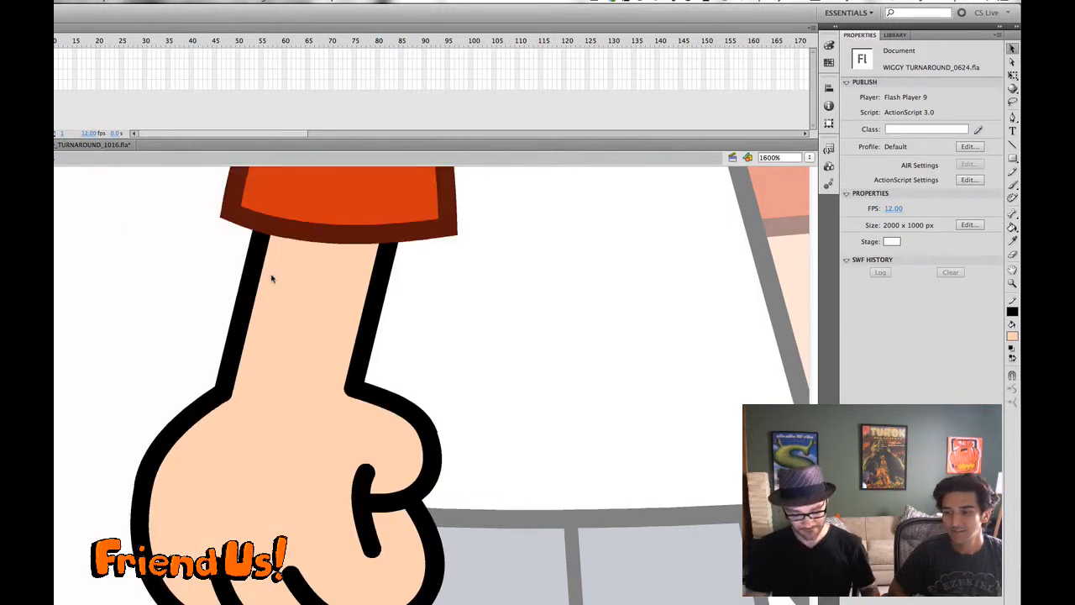
{"action": "key", "text": "super+minus"}
{"action": "key", "text": "super+minus"}
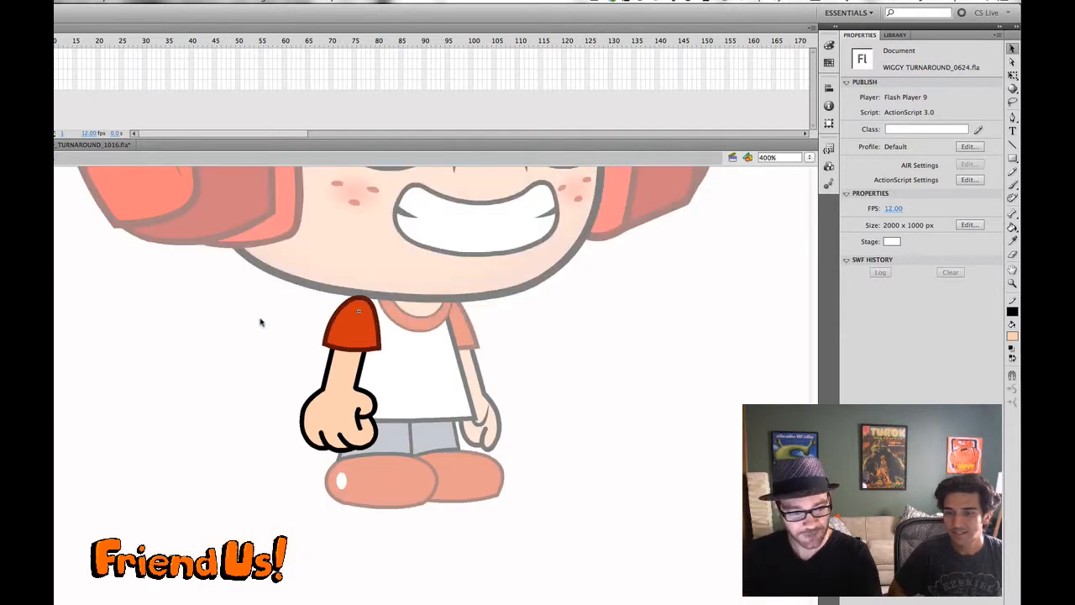
- Delete the original sleeve layer and the original arm layer that still includes the fist
{"action": "left_click", "coordinate": [358, 311]}
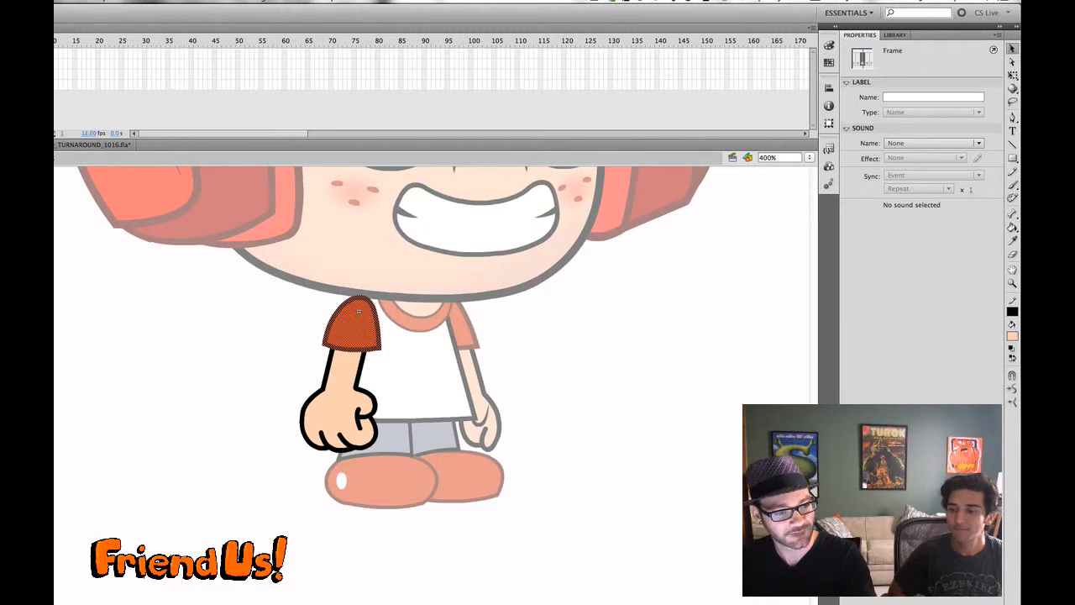
{"action": "key", "text": "Delete"}
{"action": "left_click", "coordinate": [343, 377]}
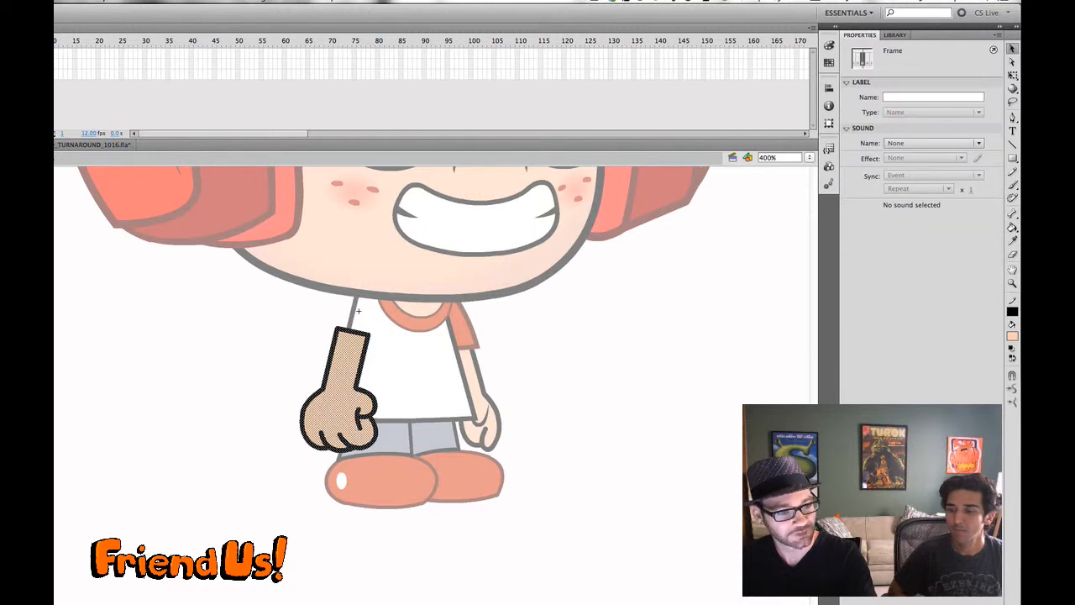
{"action": "key", "text": "Delete"}
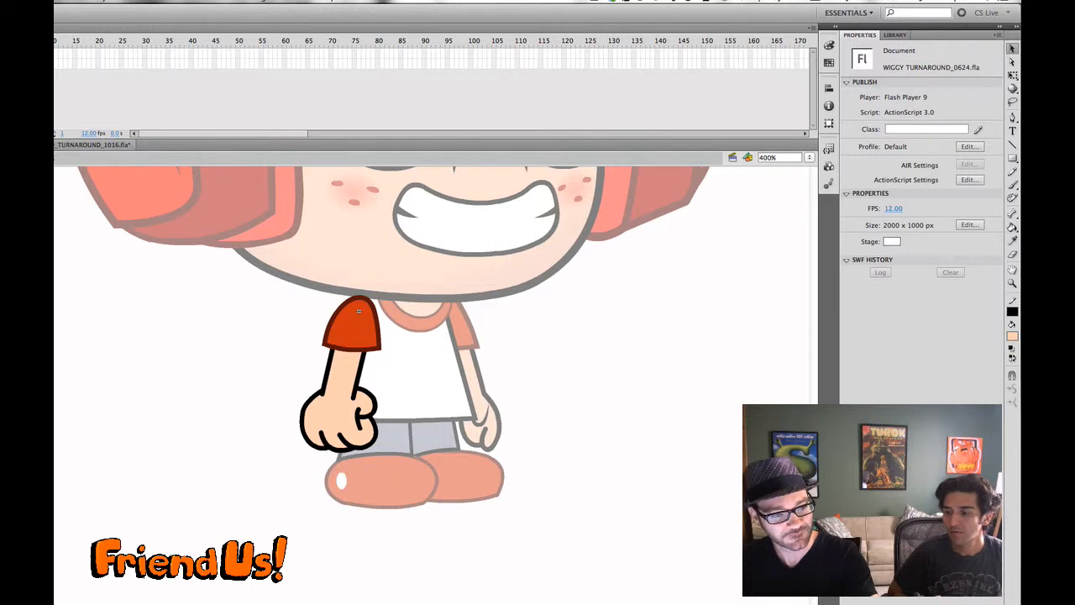
- Reorder the two remaining layers so the sleeve and forearm artwork sits beneath the fist
{"action": "left_click", "coordinate": [56, 52]}
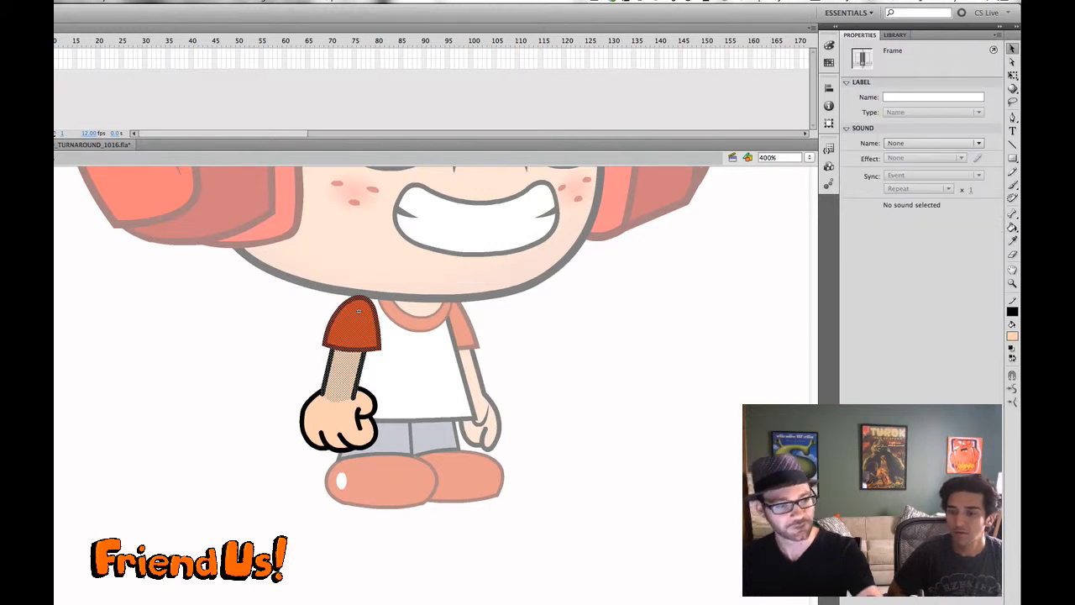
{"action": "left_click", "coordinate": [81, 212]}
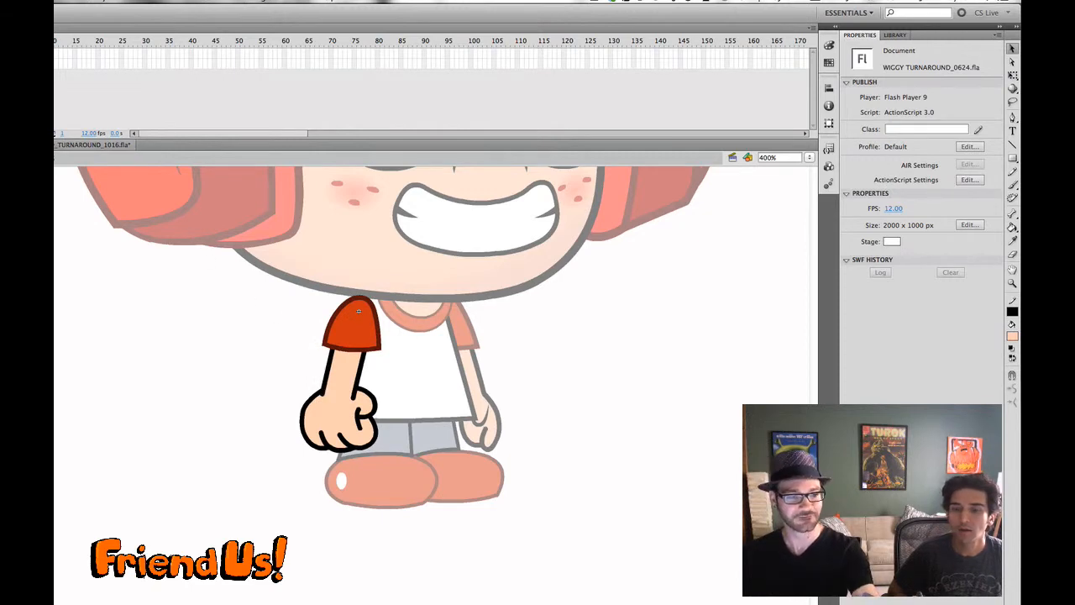
{"action": "left_click", "coordinate": [12, 53]}
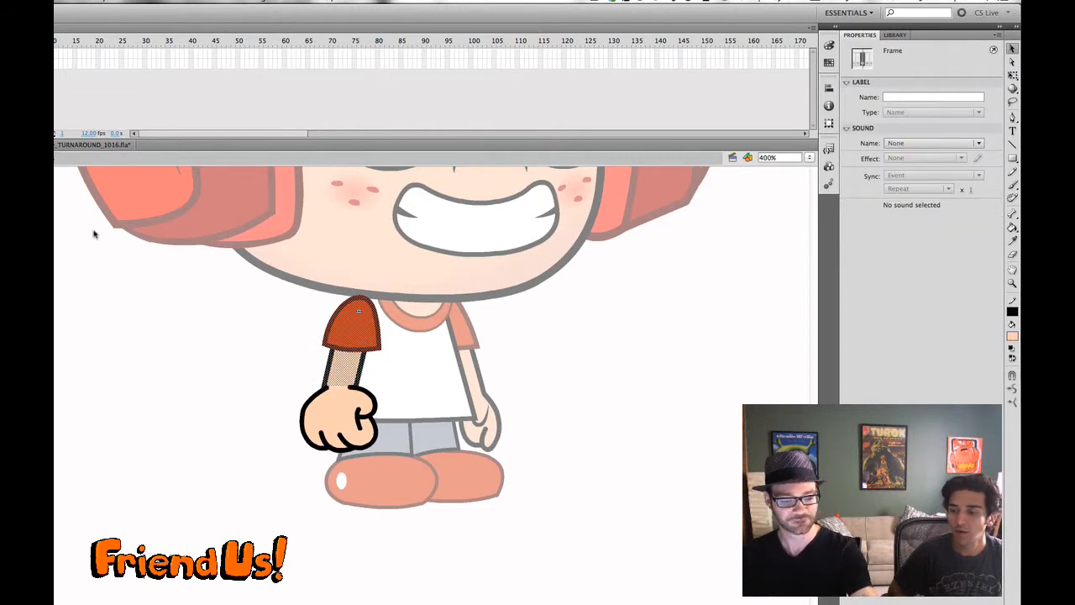
{"action": "left_click", "coordinate": [223, 395]}
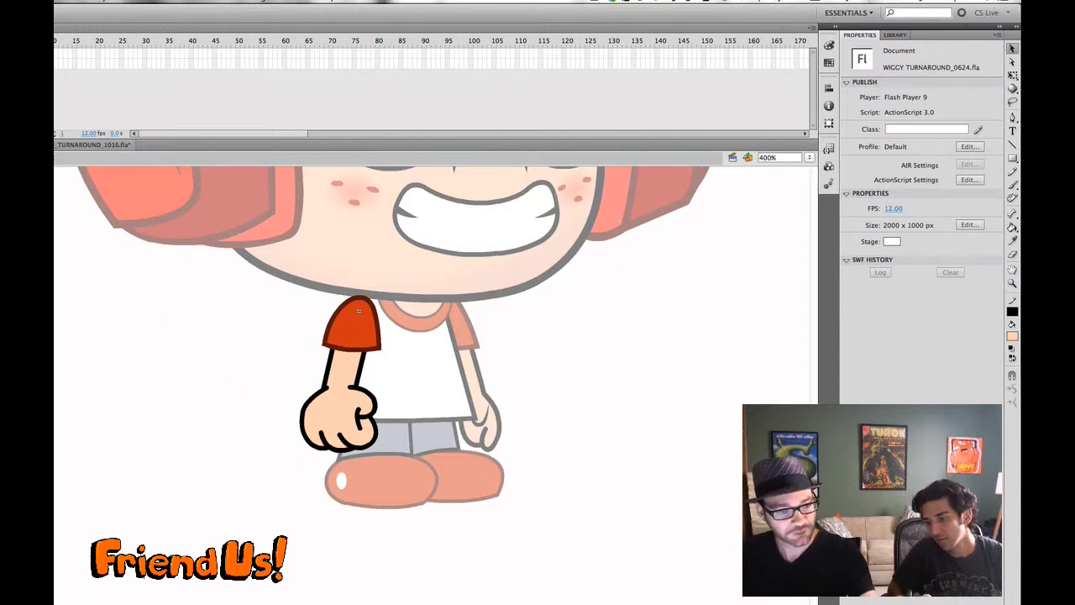
- Convert the fist artwork to a graphic symbol named "Wiggy hand 1_3-4"
{"action": "left_click", "coordinate": [11, 63]}
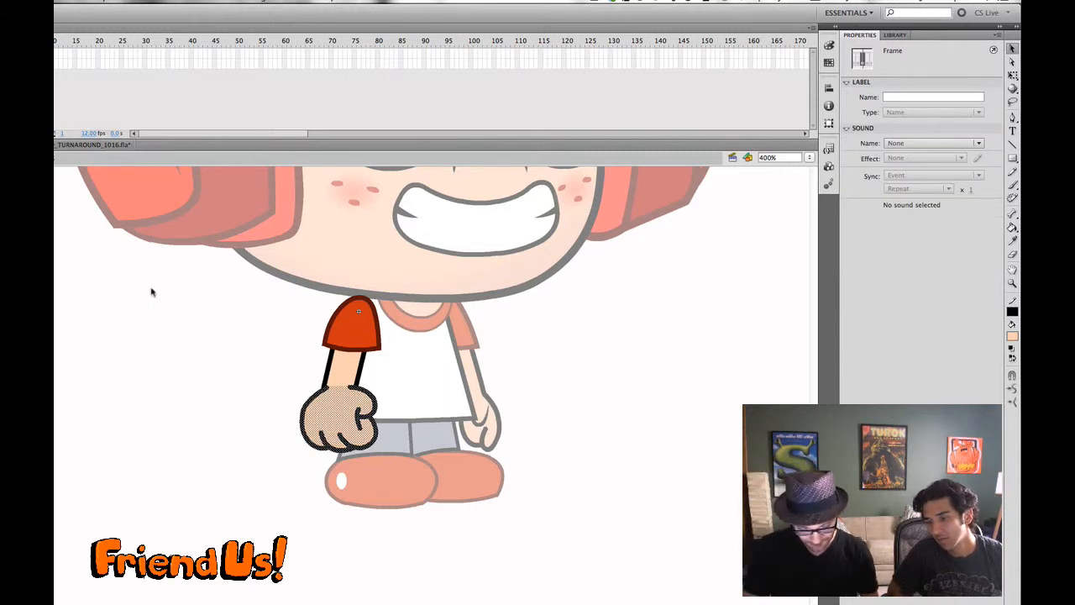
{"action": "key", "text": "F8"}
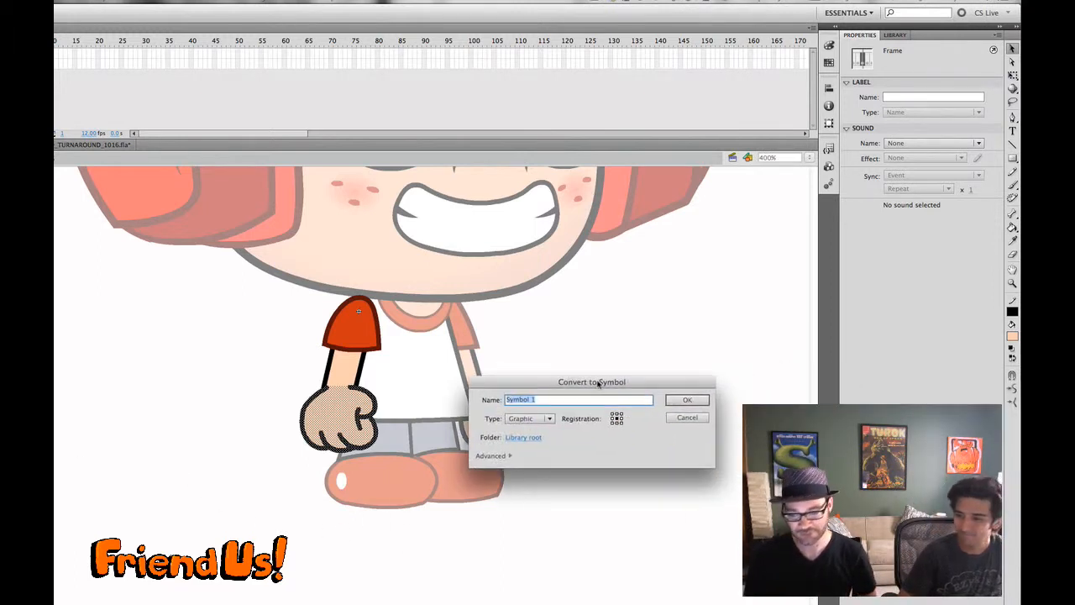
{"action": "type", "text": "Wiggy hand 1_3-4"}
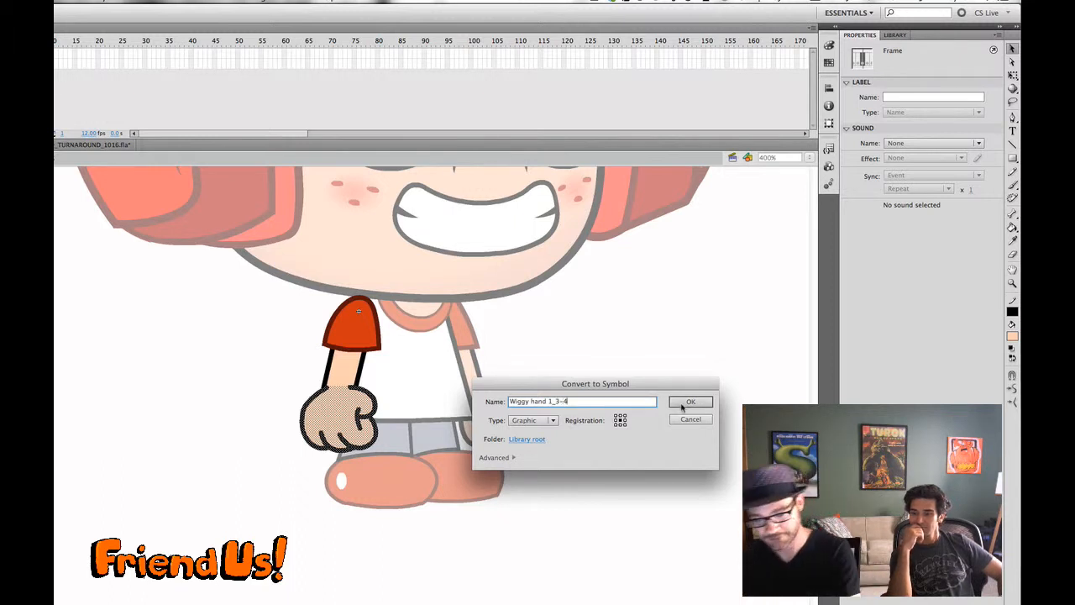
{"action": "left_click", "coordinate": [682, 403]}
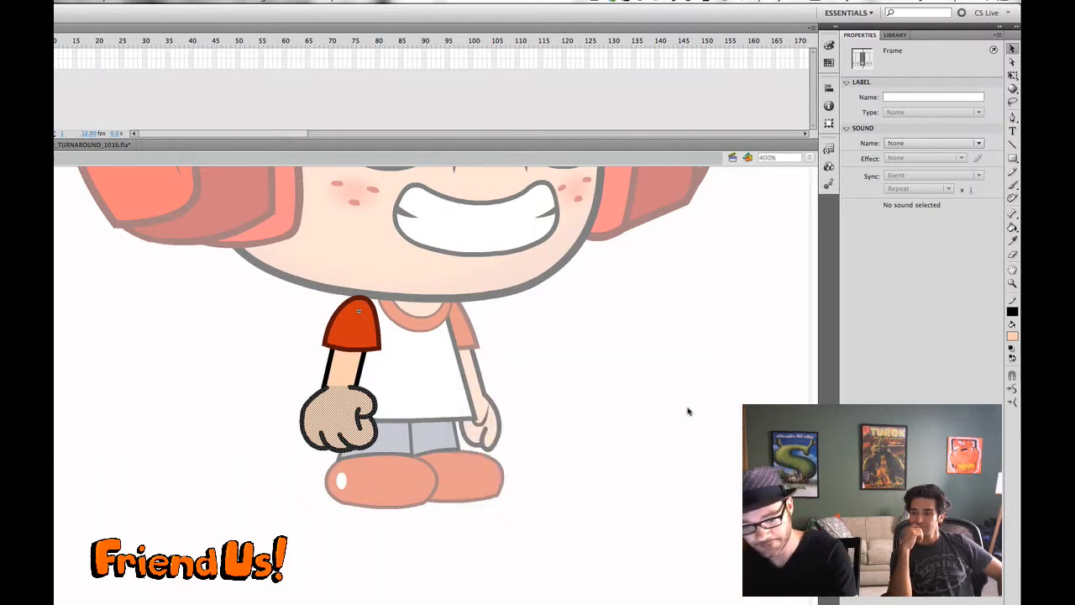
- Move the hand symbol's transformation point to the wrist and set its looping option to Single Frame
{"action": "key", "text": "q"}
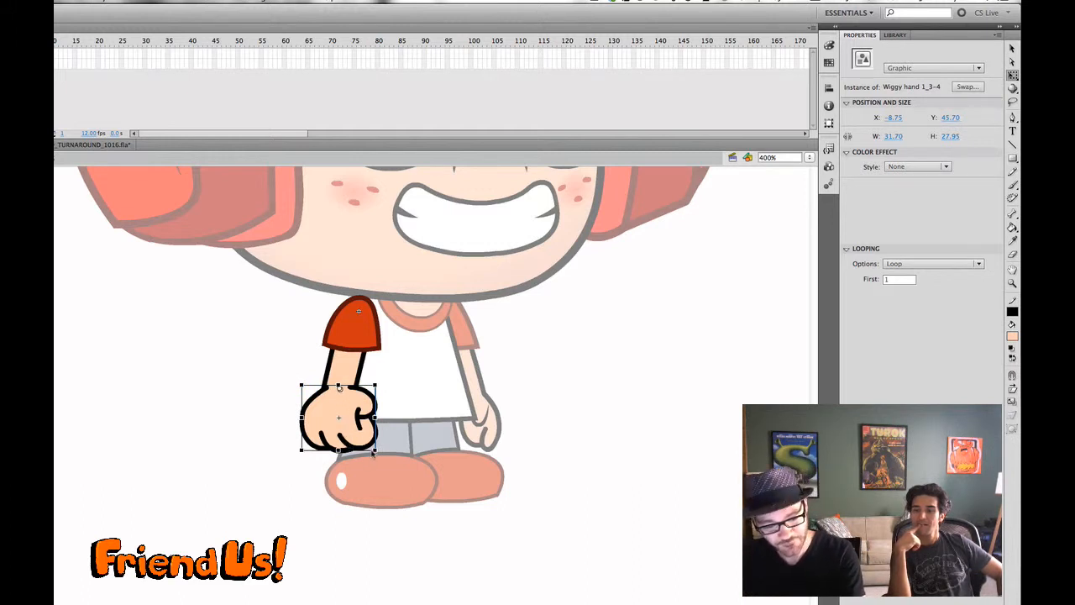
{"action": "left_click", "coordinate": [978, 265]}
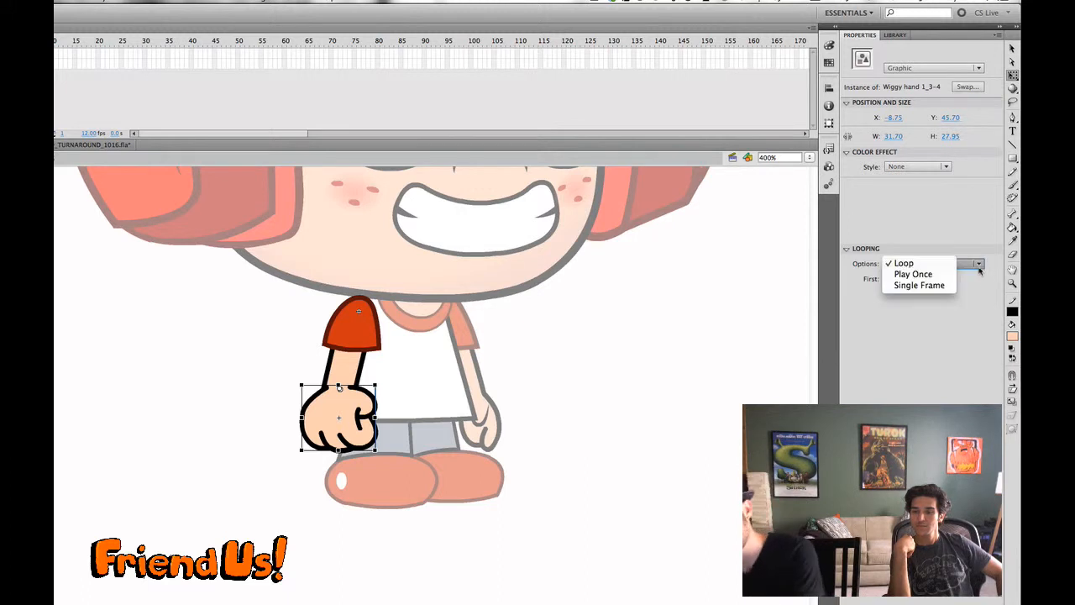
{"action": "left_click", "coordinate": [914, 286]}
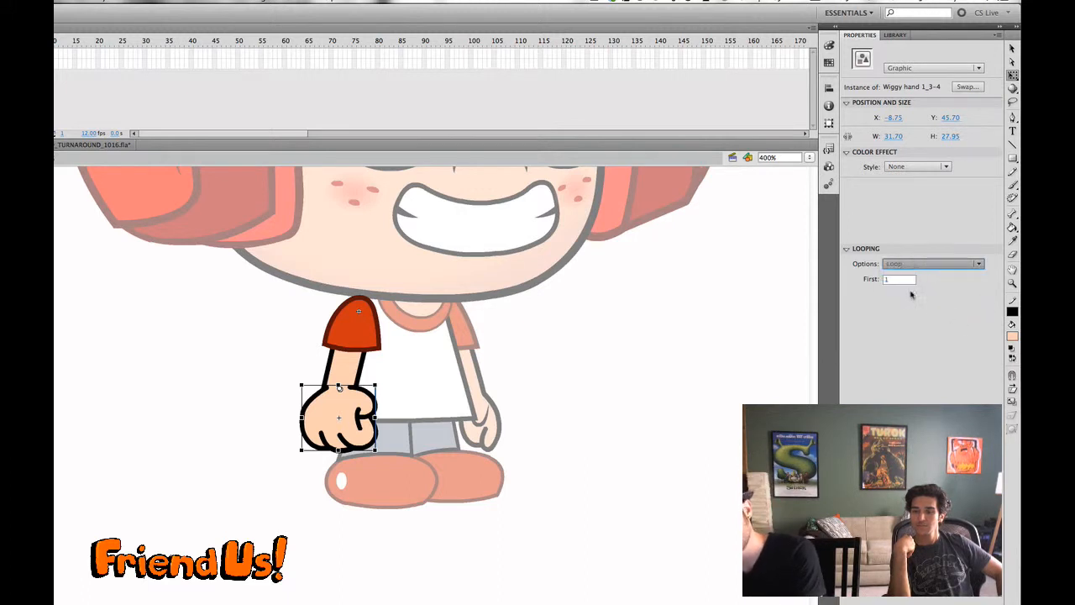
{"action": "left_click", "coordinate": [218, 305]}
- Convert the sleeve and forearm artwork to a graphic symbol named "Wiggy arm 1_3-4"
{"action": "left_click", "coordinate": [54, 63]}
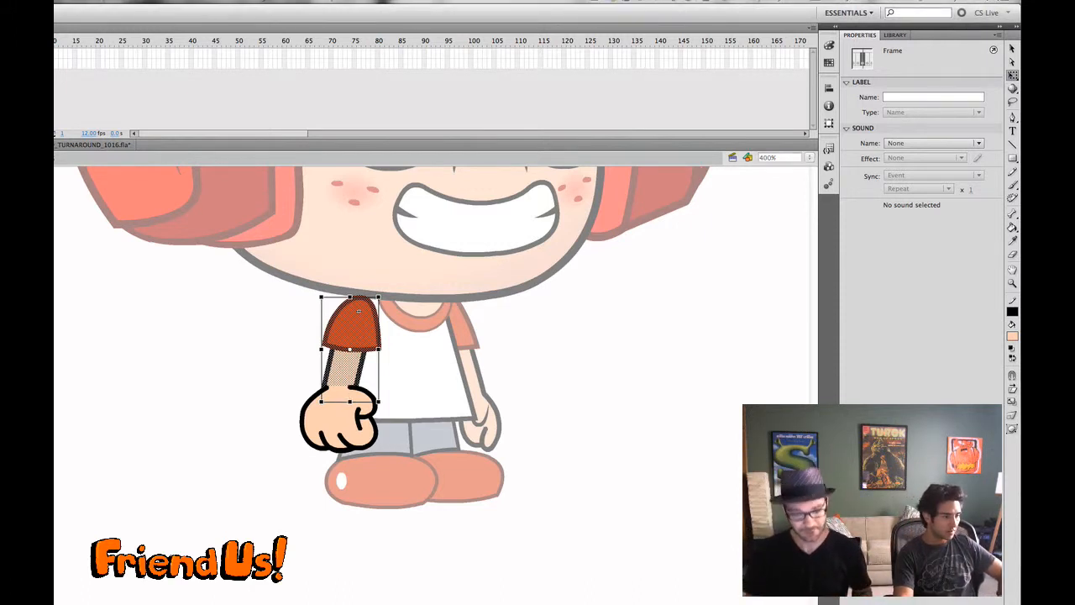
{"action": "key", "text": "F8"}
{"action": "left_click_drag", "start_coordinate": [348, 396], "coordinate": [784, 342]}
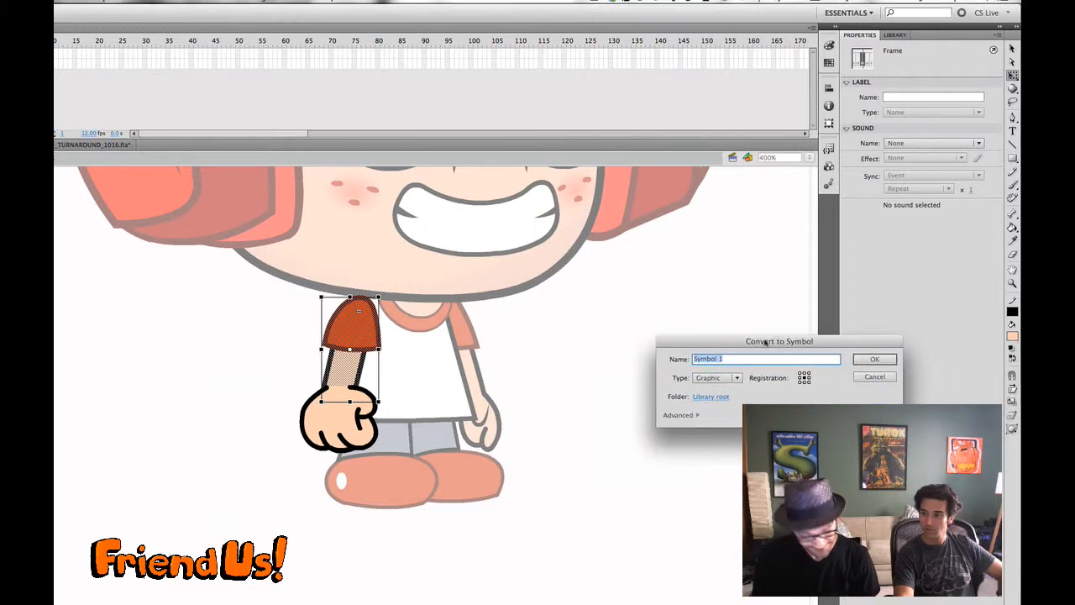
{"action": "type", "text": "Wiggy ar"}
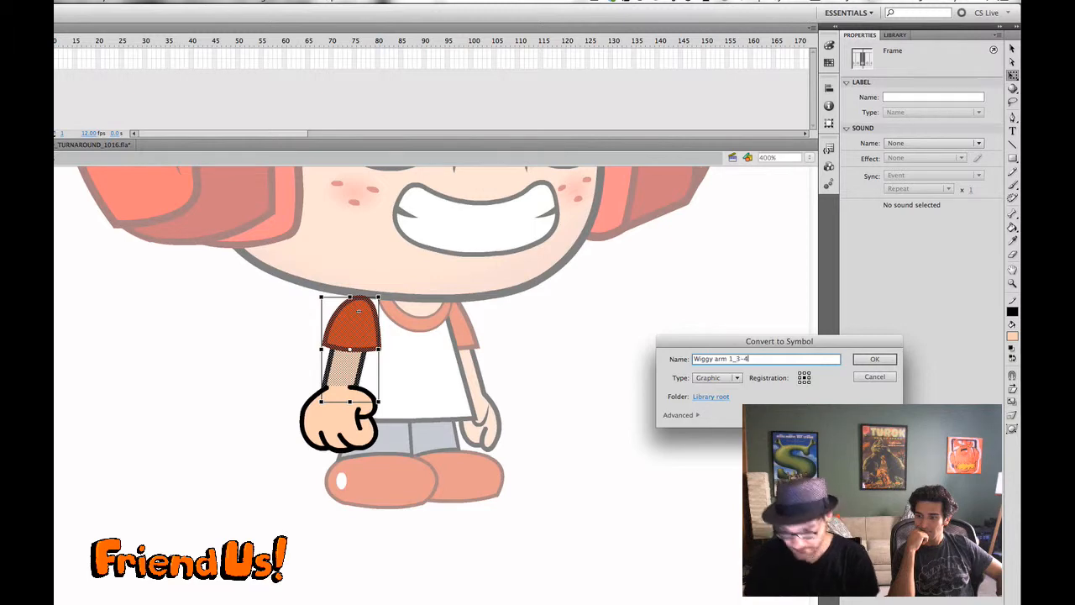
{"action": "left_click", "coordinate": [874, 359]}
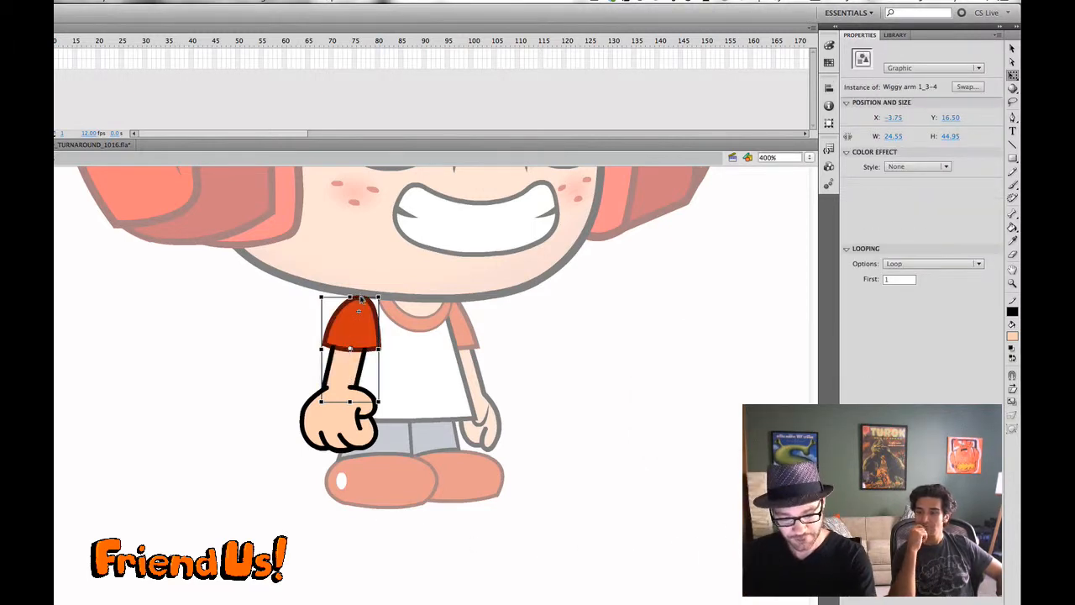
- Move the arm symbol's transformation point to the shoulder and set its looping option to Single Frame
{"action": "left_click", "coordinate": [903, 265]}
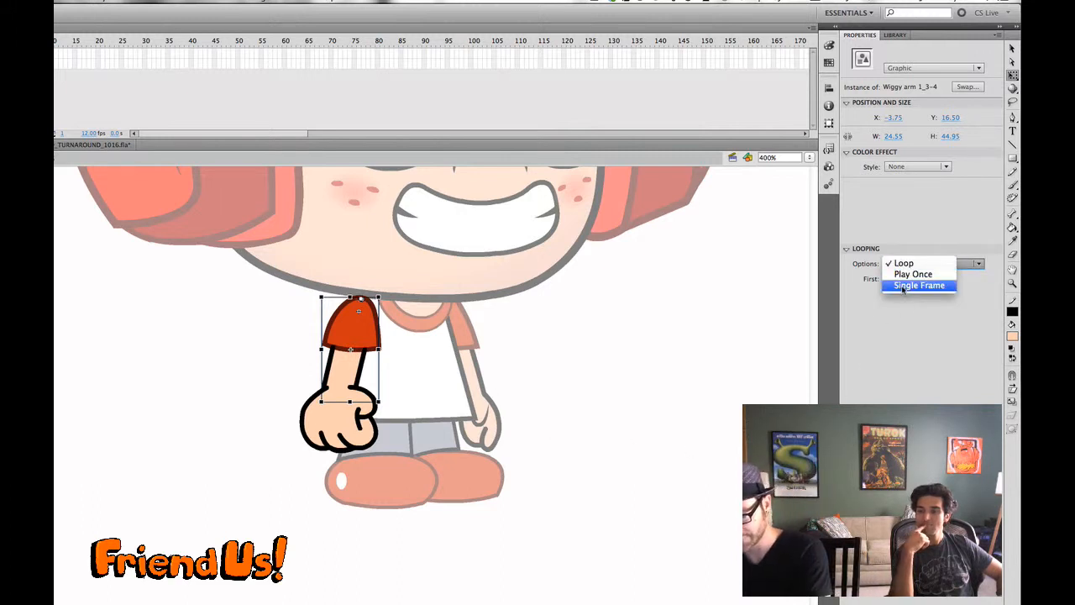
{"action": "left_click", "coordinate": [903, 286]}
{"action": "left_click", "coordinate": [233, 362]}
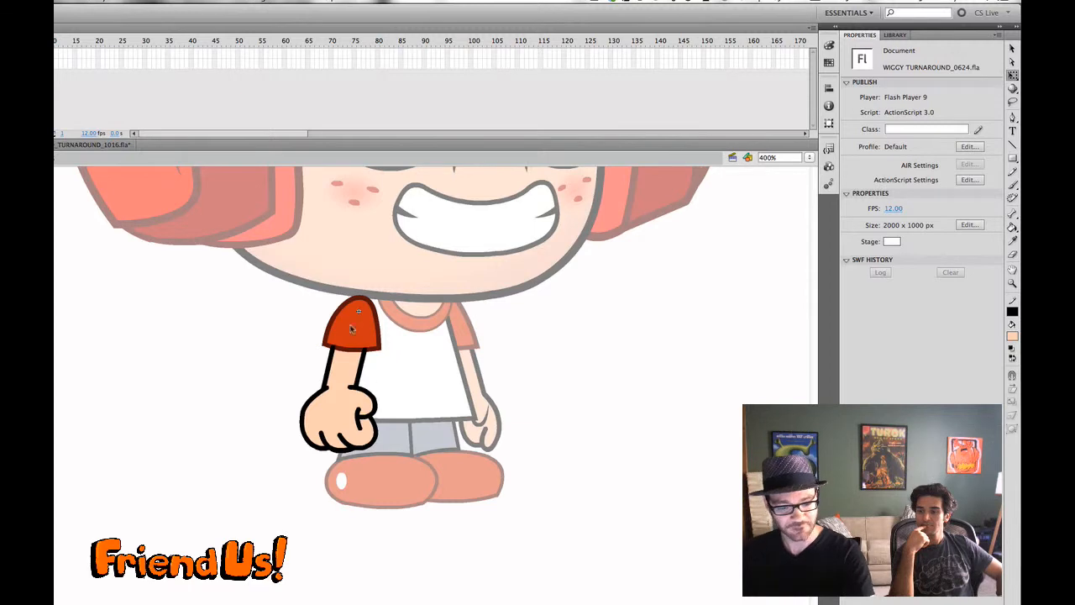
{"action": "left_click_drag", "start_coordinate": [273, 300], "coordinate": [318, 345]}
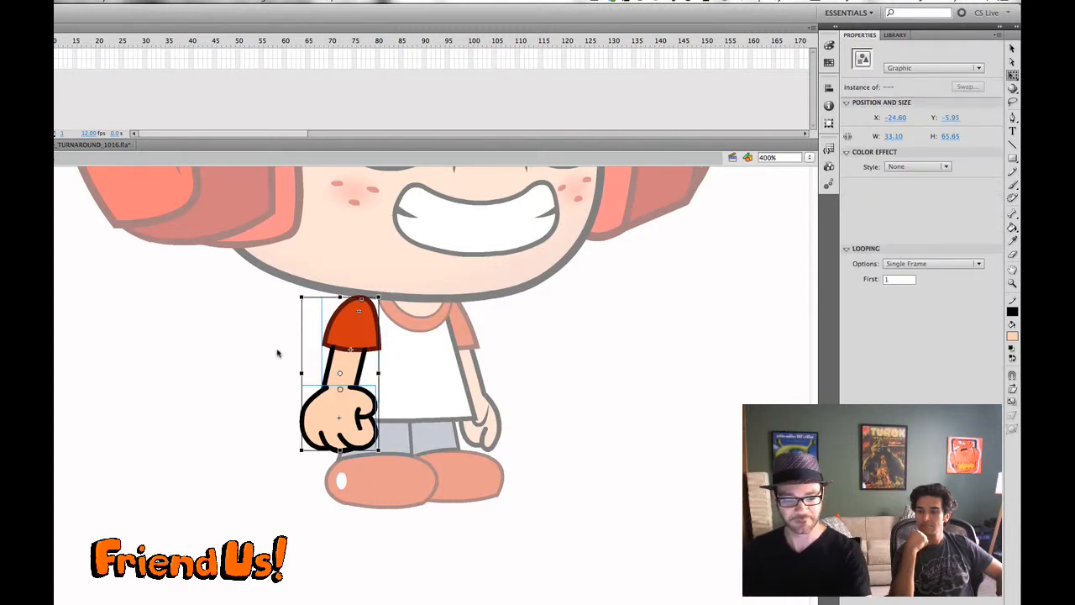
- Return to the full character, break apart the ARM 1 3-4 WIG symbol, and distribute its hand and arm symbols to separate layers
{"action": "left_click", "coordinate": [99, 225]}
{"action": "left_click", "coordinate": [56, 158]}
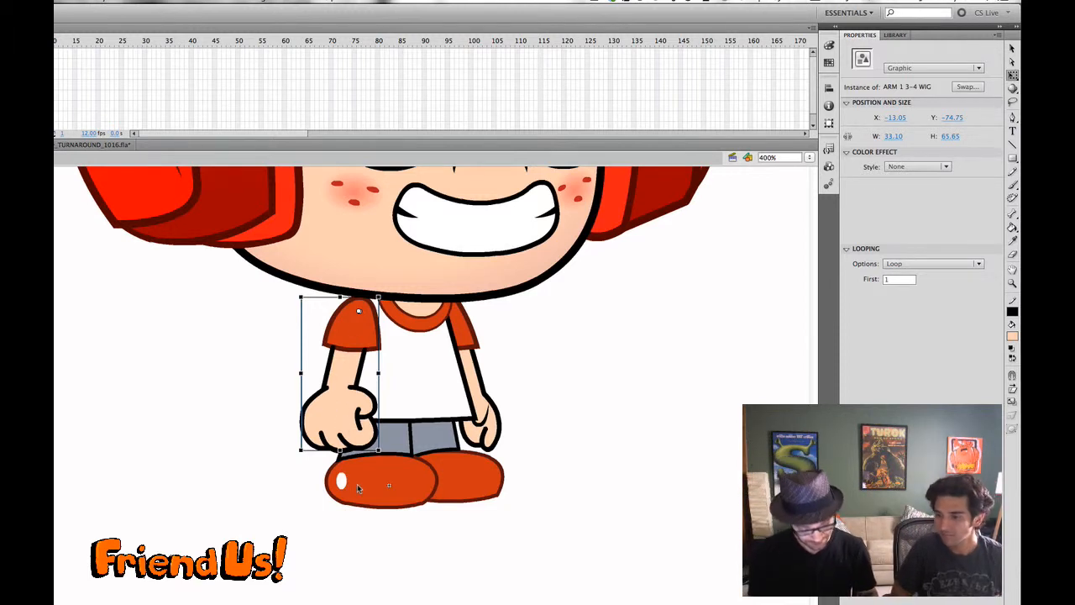
{"action": "key", "text": "super+b"}
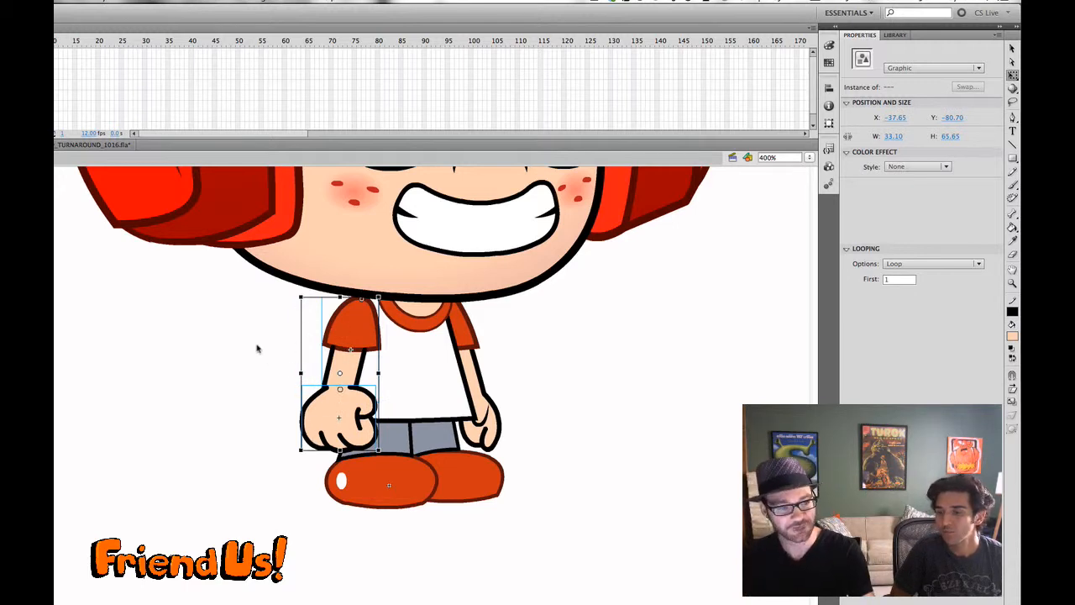
{"action": "right_click", "coordinate": [345, 333]}
{"action": "left_click", "coordinate": [379, 528]}
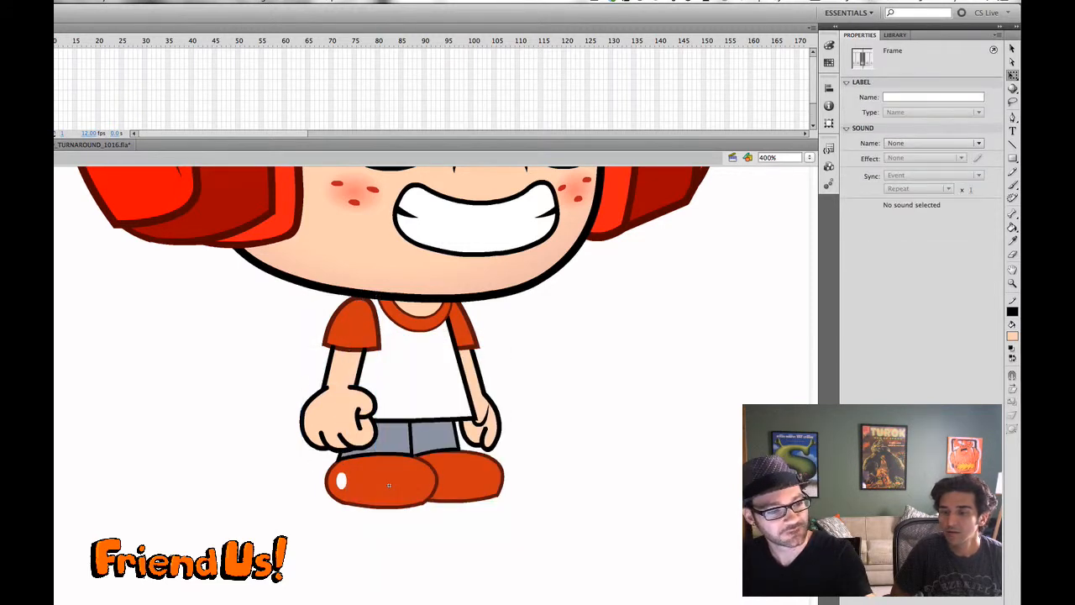
- Examine how the separated hand and arm symbols select alongside the torso, head and other arm
{"action": "left_click", "coordinate": [211, 297]}
{"action": "left_click_drag", "start_coordinate": [250, 329], "coordinate": [356, 430]}
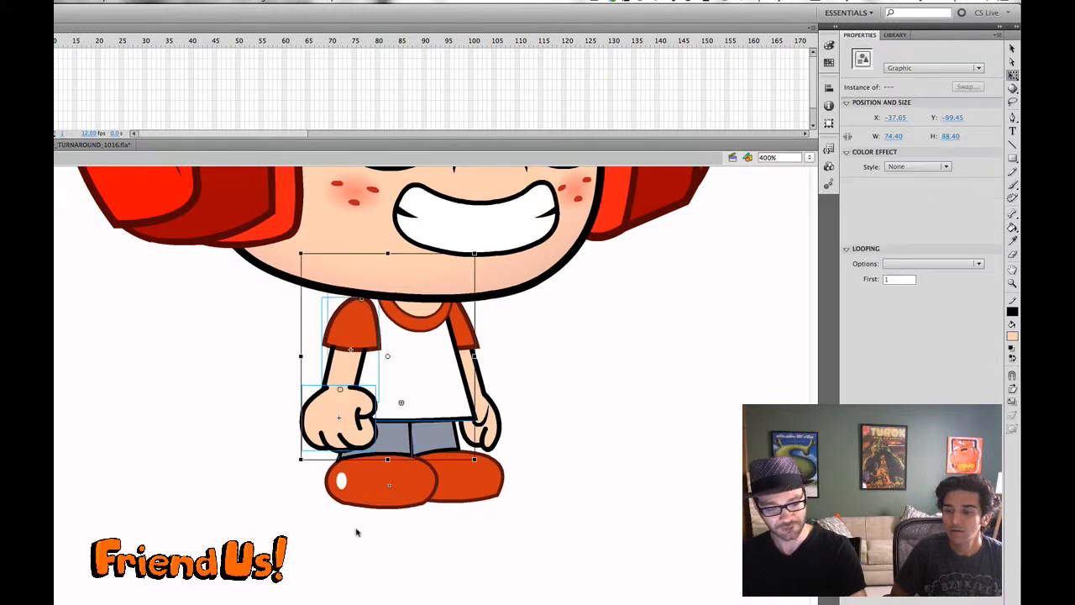
{"action": "left_click", "coordinate": [296, 334]}
{"action": "left_click", "coordinate": [341, 362]}
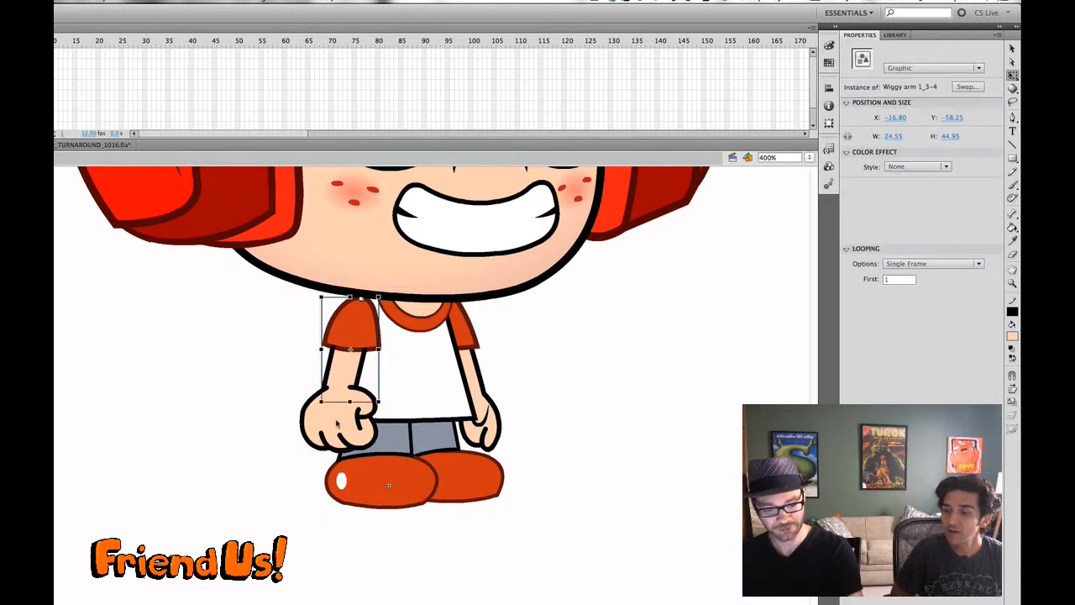
{"action": "left_click", "coordinate": [339, 389]}
{"action": "left_click", "coordinate": [417, 386]}
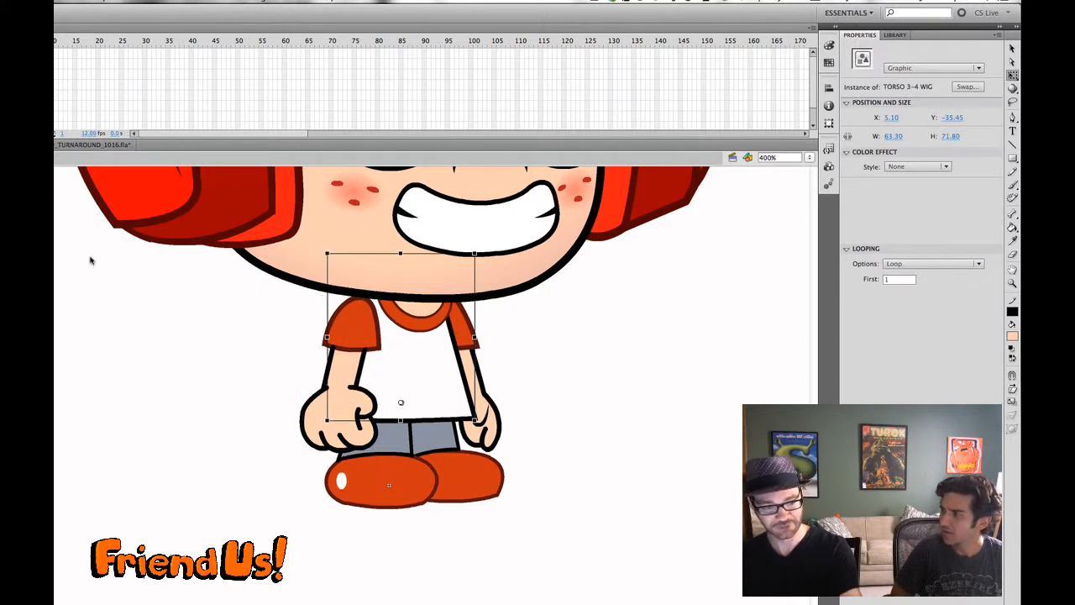
{"action": "left_click_drag", "start_coordinate": [92, 257], "coordinate": [559, 427]}
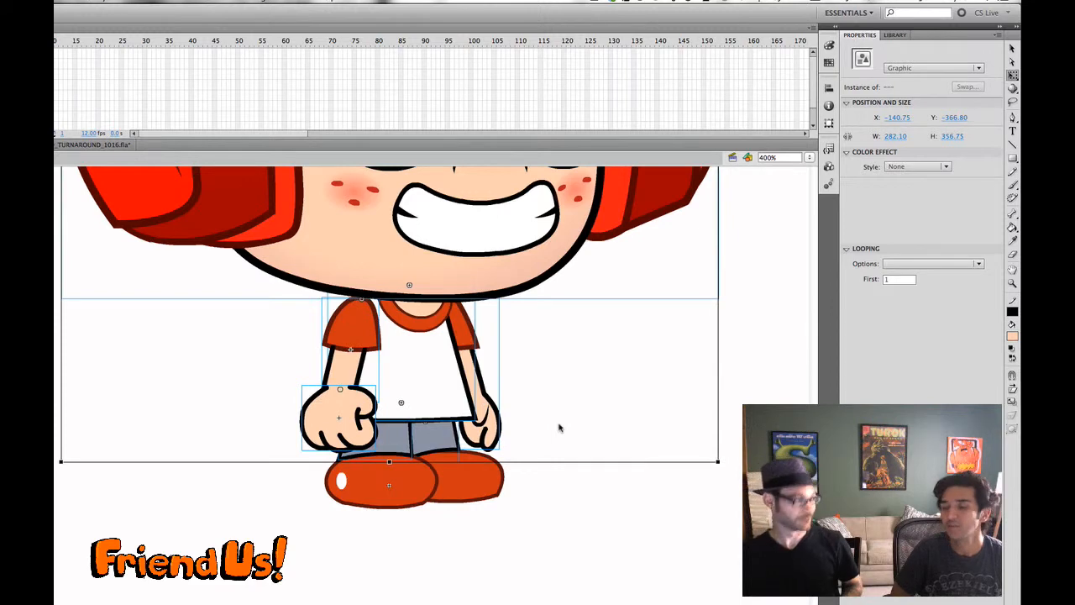
{"action": "left_click", "coordinate": [176, 321]}
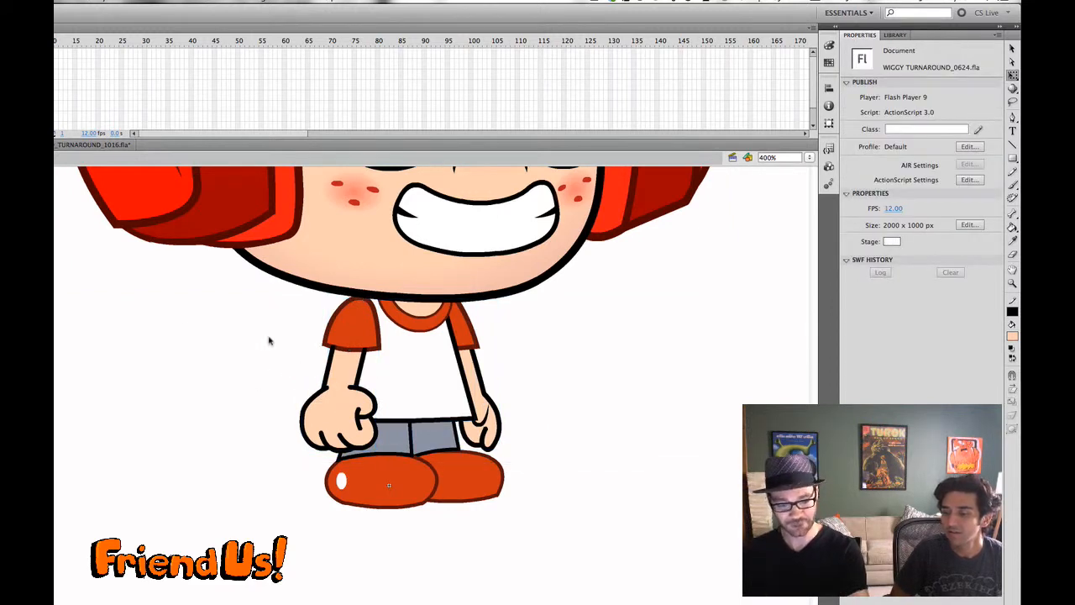
{"action": "left_click", "coordinate": [416, 380]}
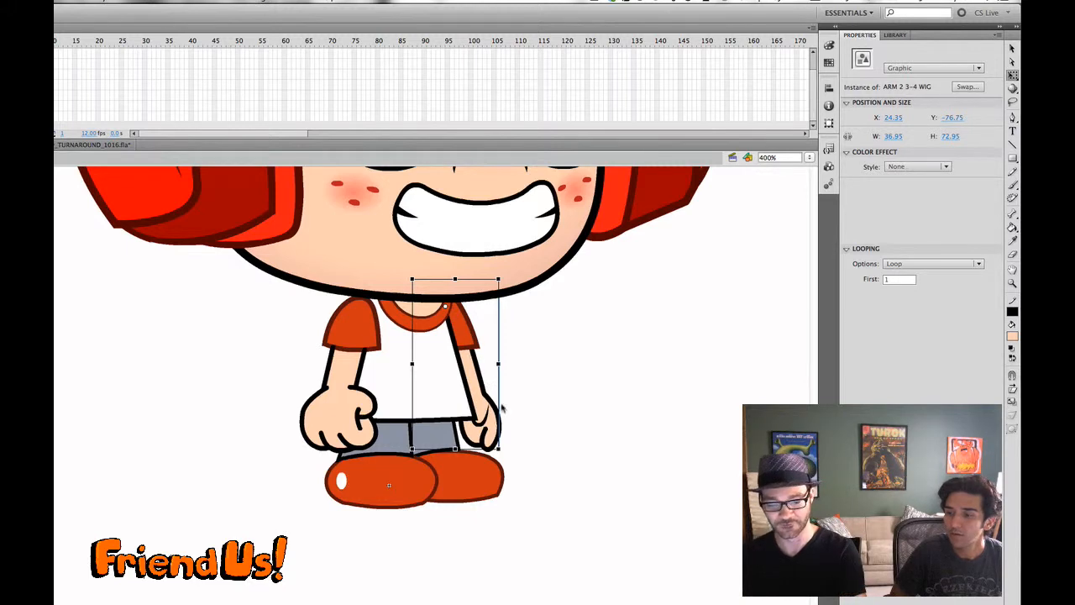
{"action": "left_click_drag", "start_coordinate": [248, 308], "coordinate": [538, 475]}
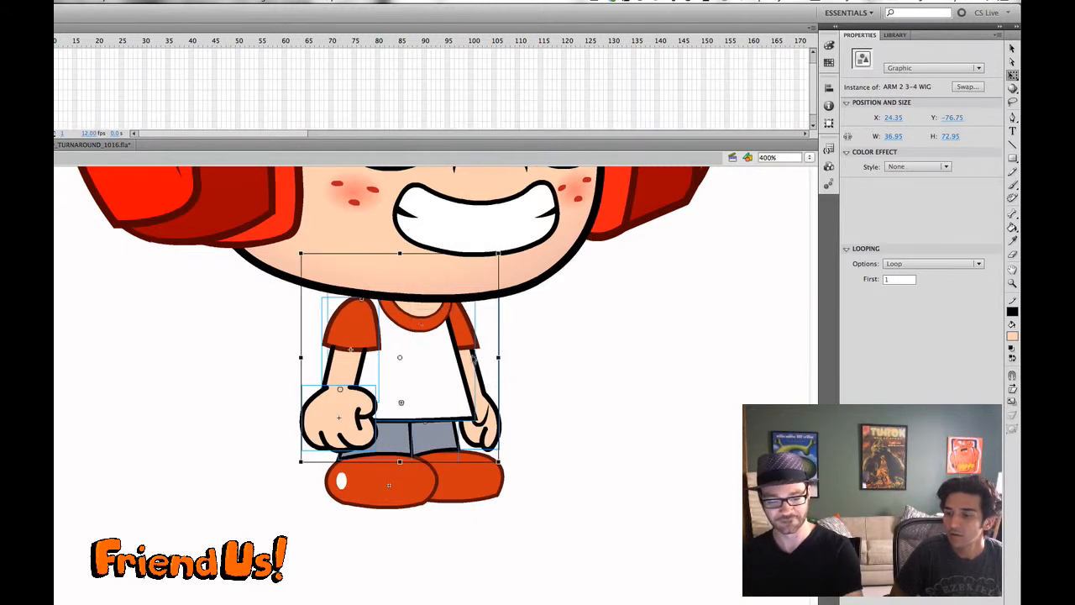
{"action": "left_click_drag", "start_coordinate": [73, 211], "coordinate": [620, 401]}
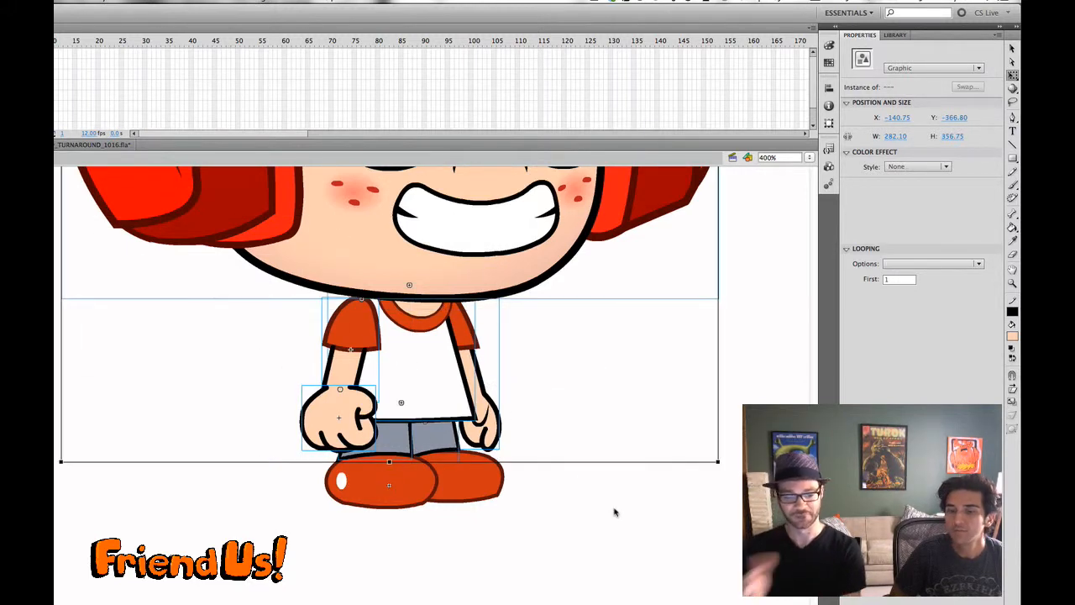
{"action": "left_click", "coordinate": [263, 348]}
- Open the character's other arm symbol, ARM 2 3-4 WIG, for editing and check its sleeve layer
{"action": "left_click", "coordinate": [475, 374]}
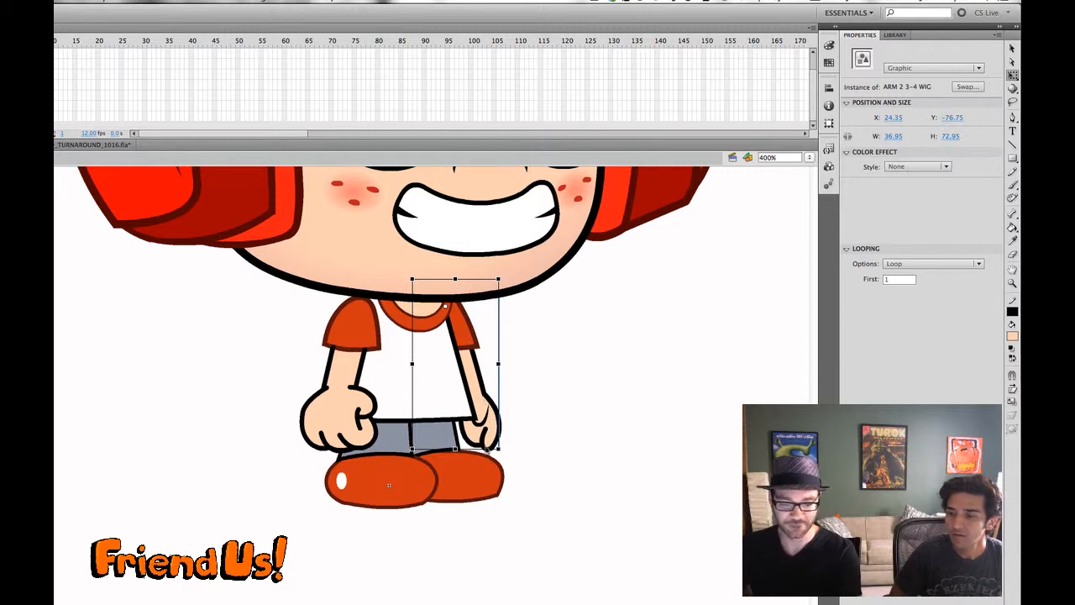
{"action": "double_click", "coordinate": [478, 395]}
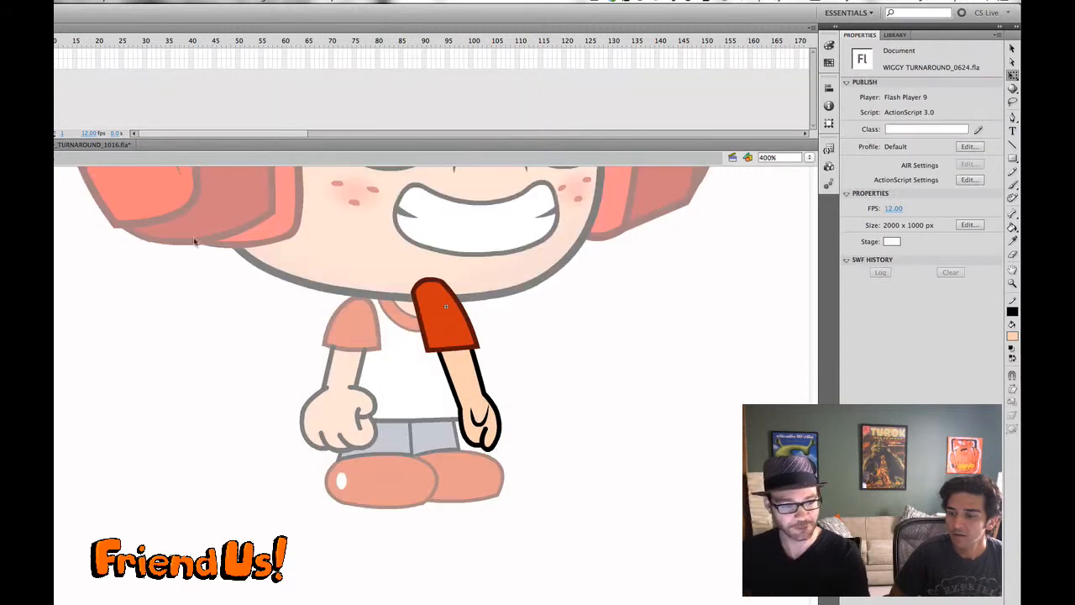
{"action": "left_click", "coordinate": [26, 53]}
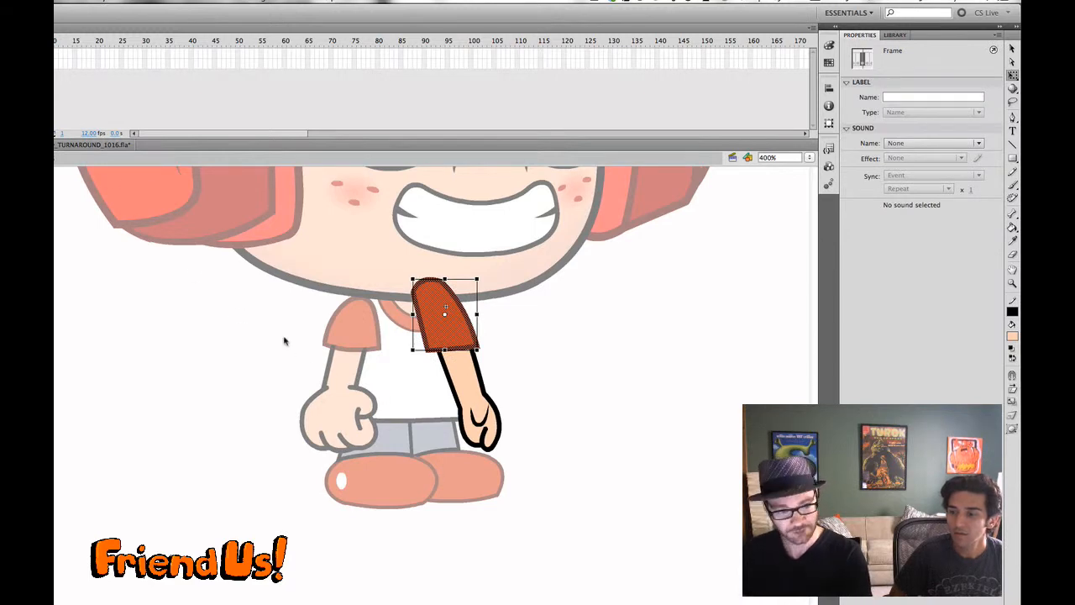
{"action": "left_click", "coordinate": [378, 353]}
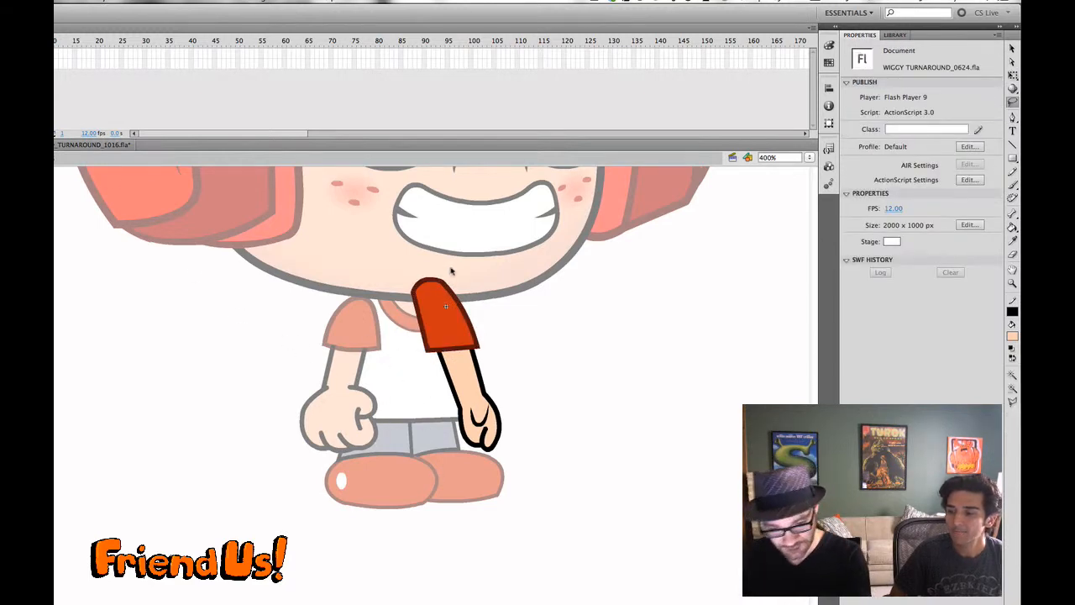
{"action": "mouse_move", "coordinate": [454, 271]}
{"action": "left_mouse_down"}
{"action": "mouse_move", "coordinate": [404, 345]}
{"action": "mouse_move", "coordinate": [433, 395]}
{"action": "mouse_move", "coordinate": [459, 412]}
{"action": "mouse_move", "coordinate": [479, 404]}
{"action": "mouse_move", "coordinate": [490, 354]}
{"action": "mouse_move", "coordinate": [424, 267]}
{"action": "left_mouse_up"}
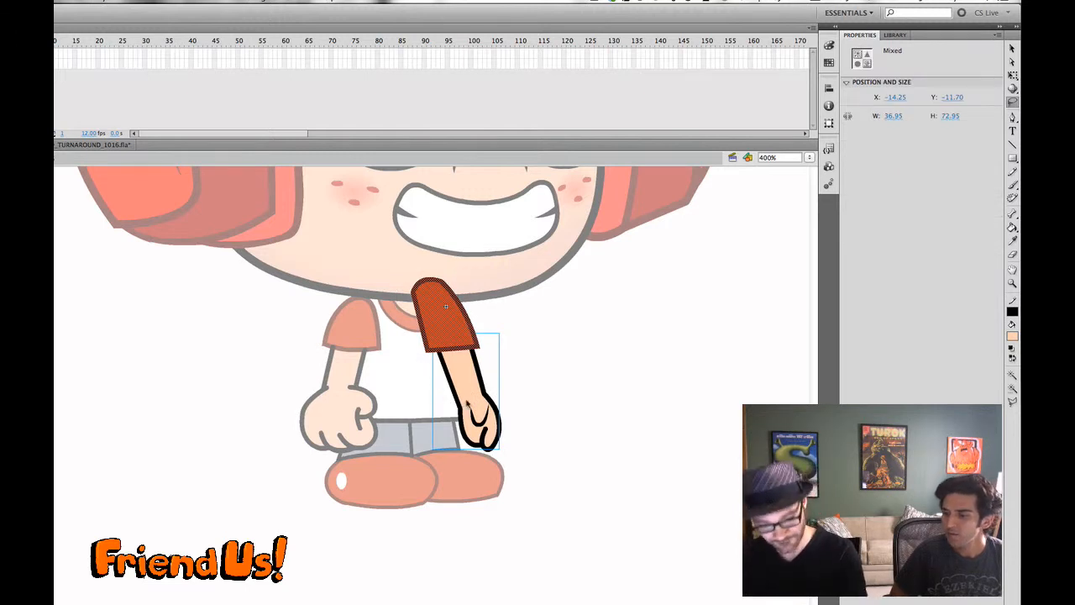
{"action": "key", "text": "v"}
{"action": "left_click", "coordinate": [475, 540]}
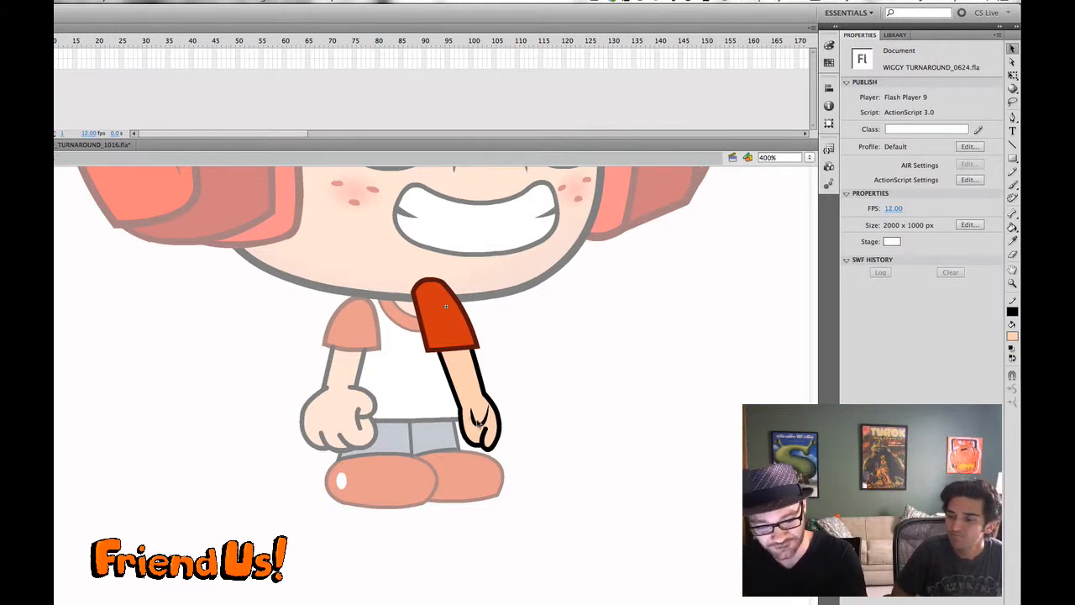
- Break apart the nested FOREARM 2 3-4 WIG symbol into editable artwork
{"action": "left_click", "coordinate": [476, 420]}
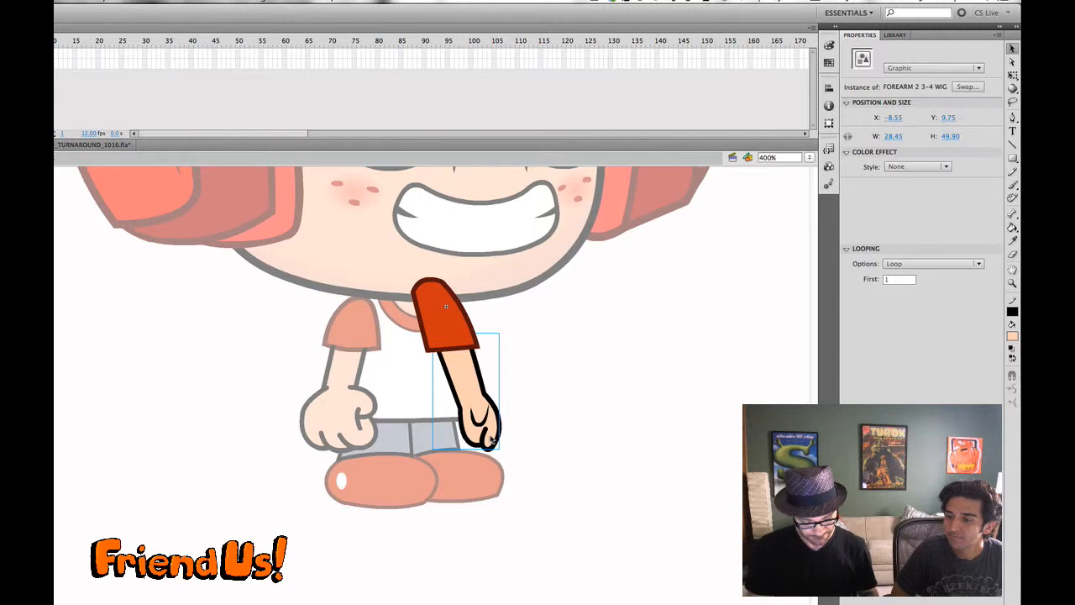
{"action": "key", "text": "ctrl+b"}
{"action": "left_click", "coordinate": [427, 410]}
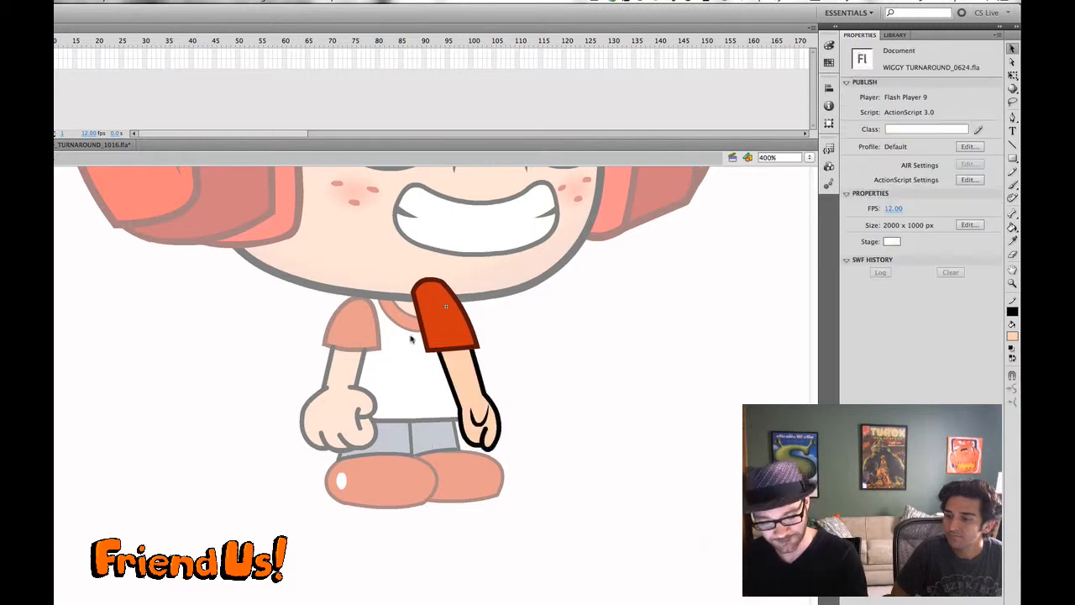
- Lasso the sleeve and forearm down to the wrist and place them on their own layer in the same position
{"action": "key", "text": "l"}
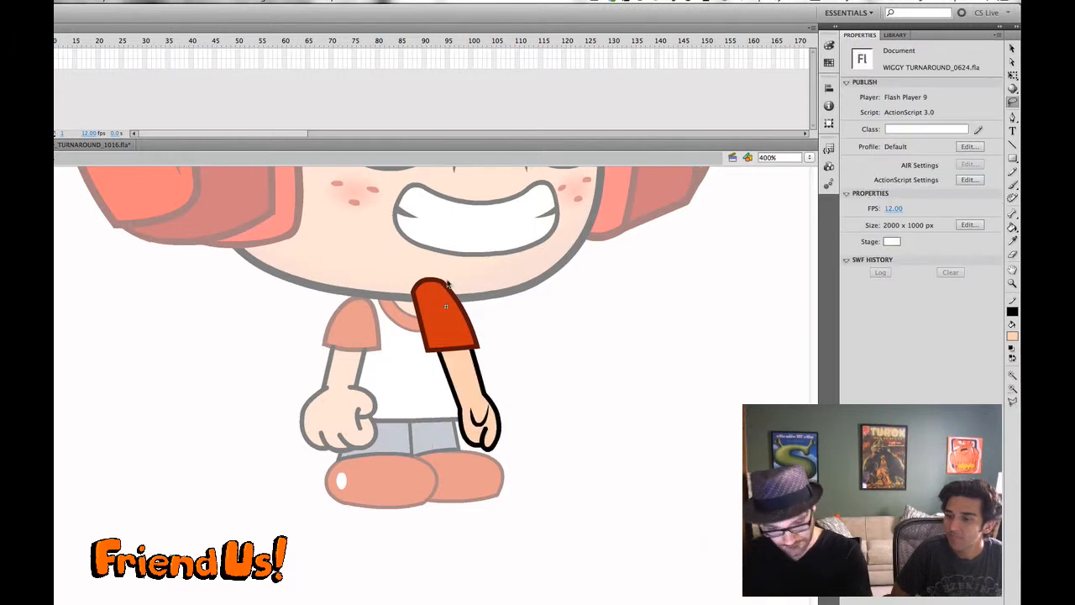
{"action": "mouse_move", "coordinate": [486, 294]}
{"action": "left_mouse_down"}
{"action": "mouse_move", "coordinate": [400, 262]}
{"action": "mouse_move", "coordinate": [432, 399]}
{"action": "mouse_move", "coordinate": [461, 413]}
{"action": "mouse_move", "coordinate": [484, 265]}
{"action": "mouse_move", "coordinate": [400, 260]}
{"action": "left_mouse_up"}
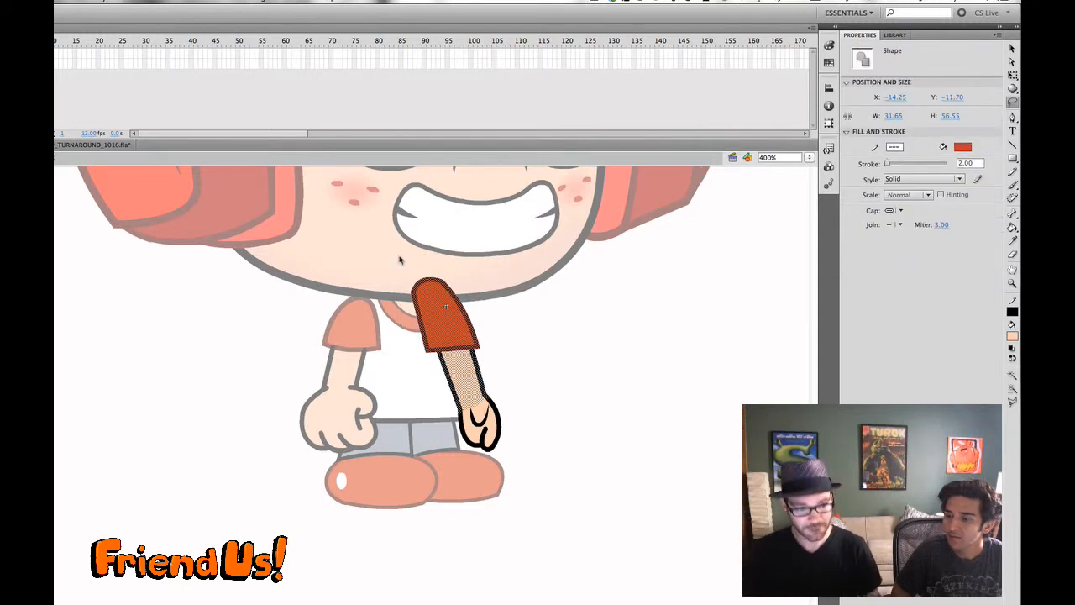
{"action": "key", "text": "super+shift+d"}
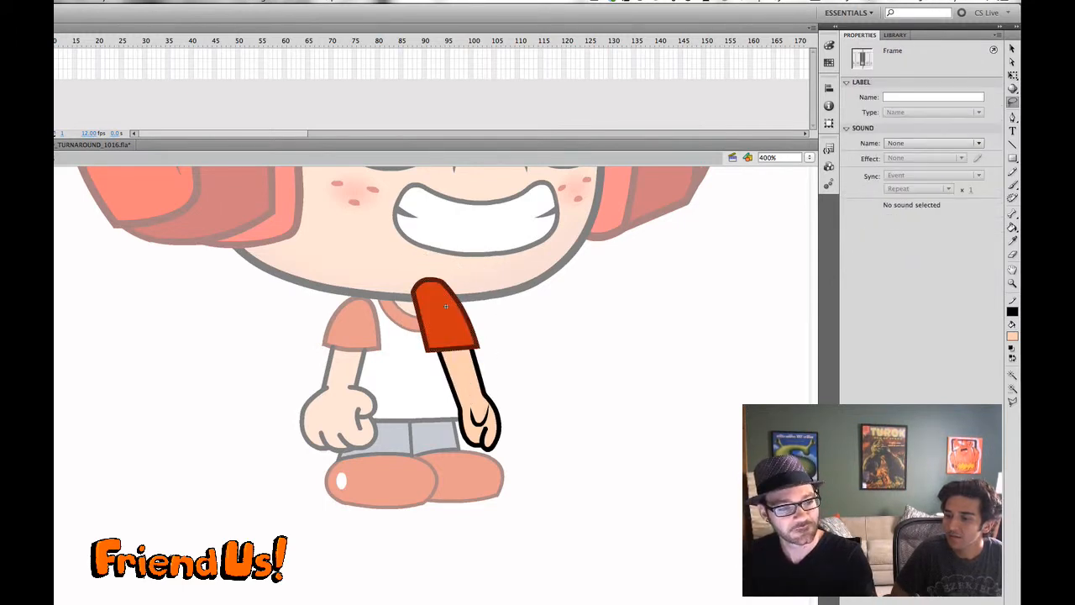
{"action": "key", "text": "super+shift+v"}
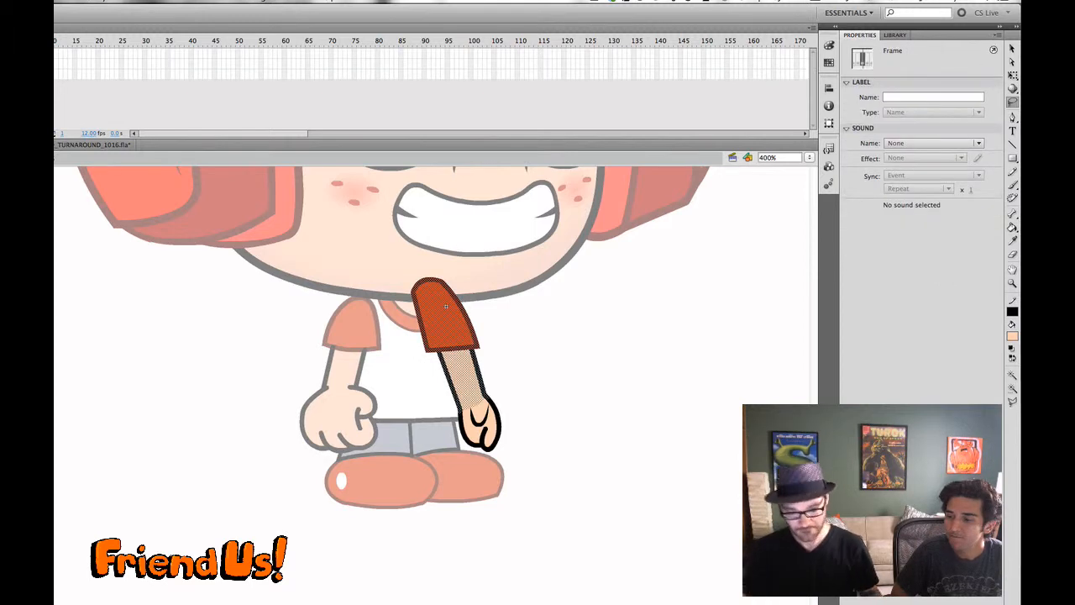
- Isolate the sleeve and forearm from the hand and delete the bent outline tip at the outer side of the wrist
{"action": "left_click", "coordinate": [54, 63]}
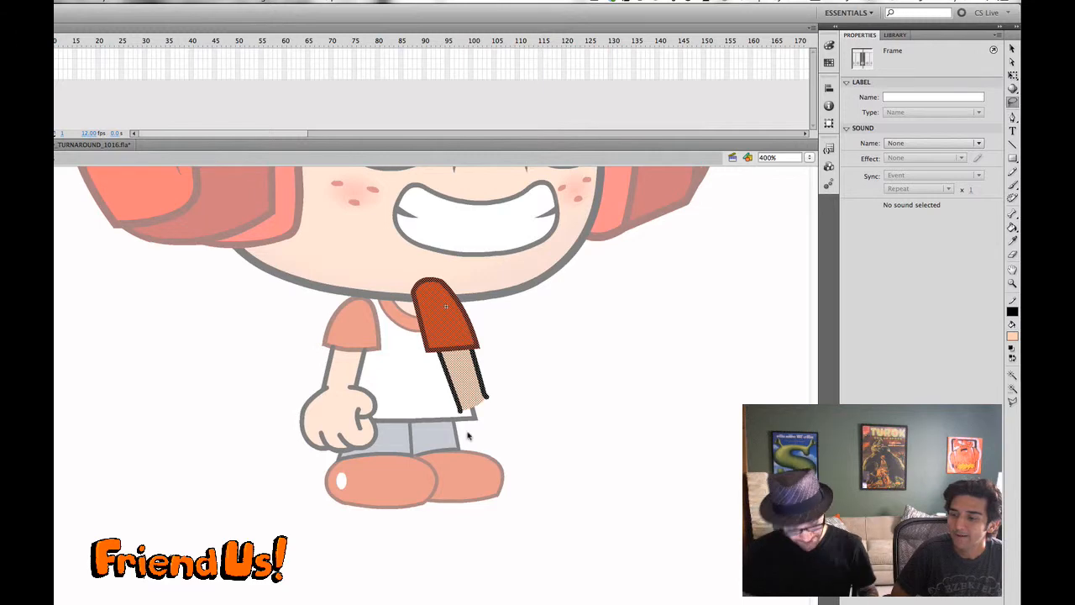
{"action": "key", "text": "super+equal"}
{"action": "left_click", "coordinate": [432, 506]}
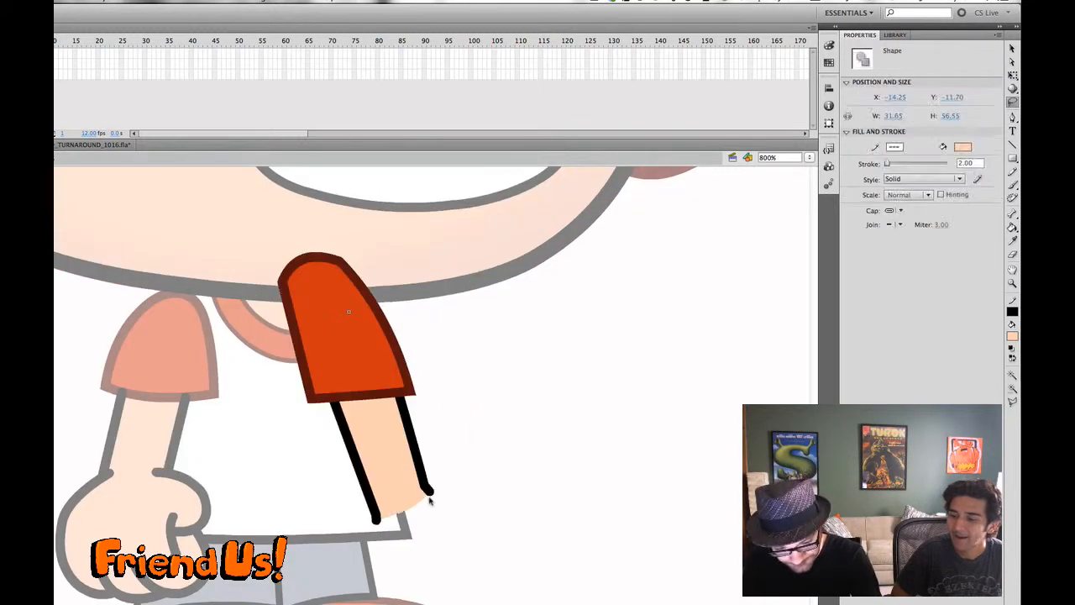
{"action": "key", "text": "v"}
{"action": "left_click", "coordinate": [426, 493]}
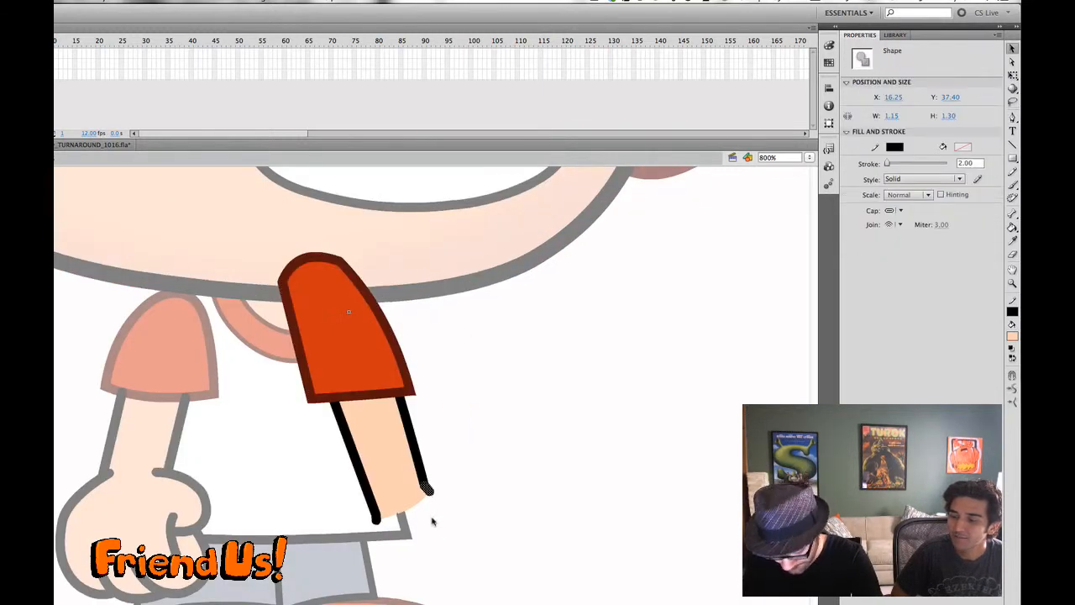
{"action": "key", "text": "Delete"}
- Extend both forearm outlines straight past the wrist, removing the leftover inner tip, and extend the skin fill between them
{"action": "mouse_move", "coordinate": [425, 487]}
{"action": "left_mouse_down"}
{"action": "mouse_move", "coordinate": [431, 509]}
{"action": "mouse_move", "coordinate": [384, 529]}
{"action": "left_mouse_up"}
{"action": "left_click", "coordinate": [376, 519]}
{"action": "key", "text": "Delete"}
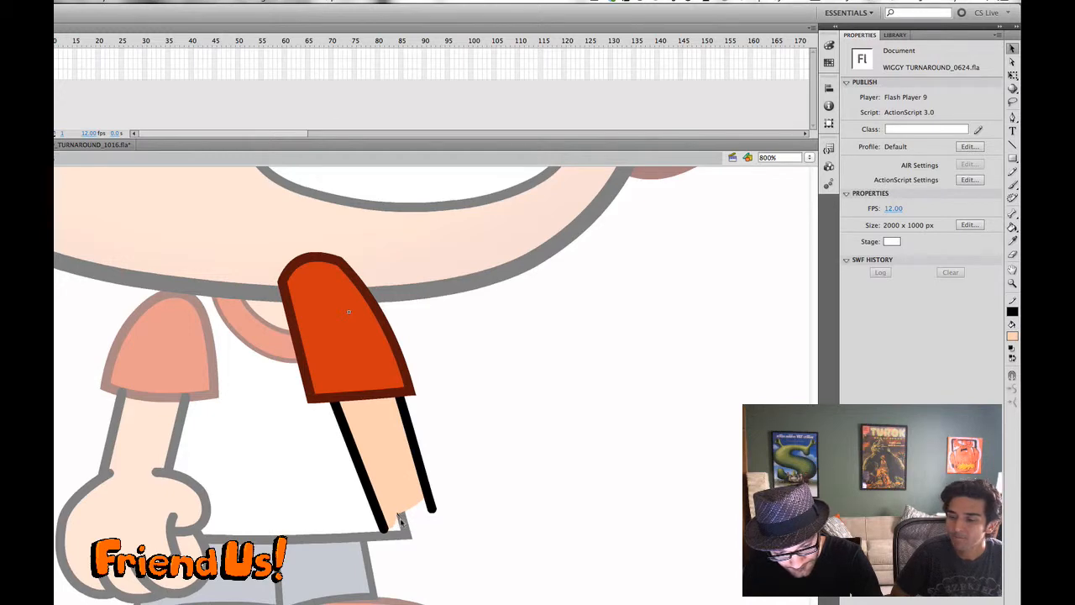
{"action": "left_click", "coordinate": [399, 516]}
{"action": "key", "text": "Delete"}
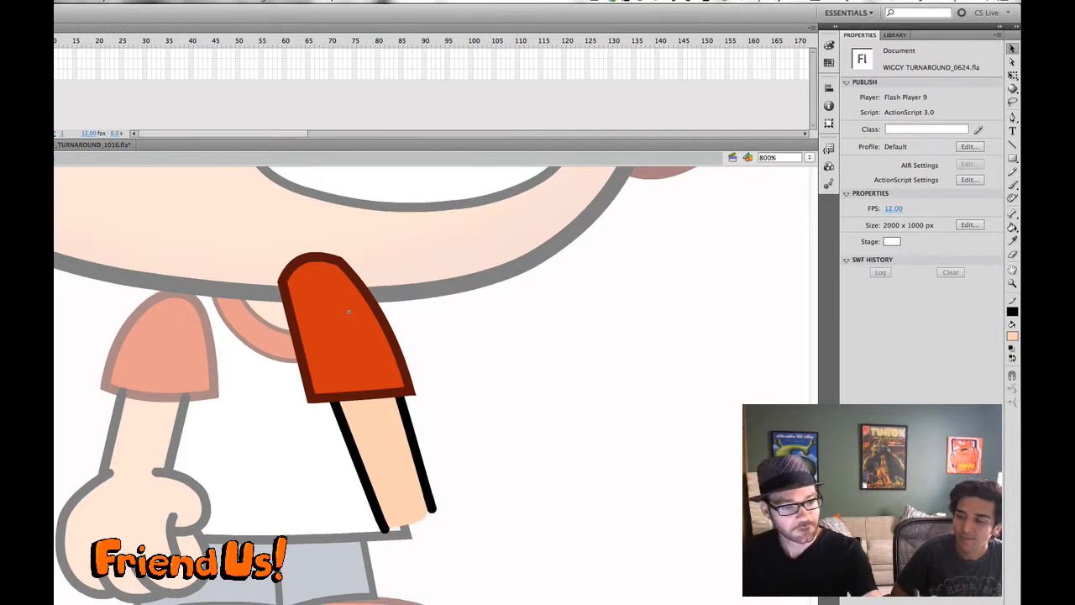
- Lasso the hand of the original full arm up to the wrist and place it on its own layer in the same position
{"action": "key", "text": "super+z"}
{"action": "key", "text": "super+z"}
{"action": "key", "text": "super+z"}
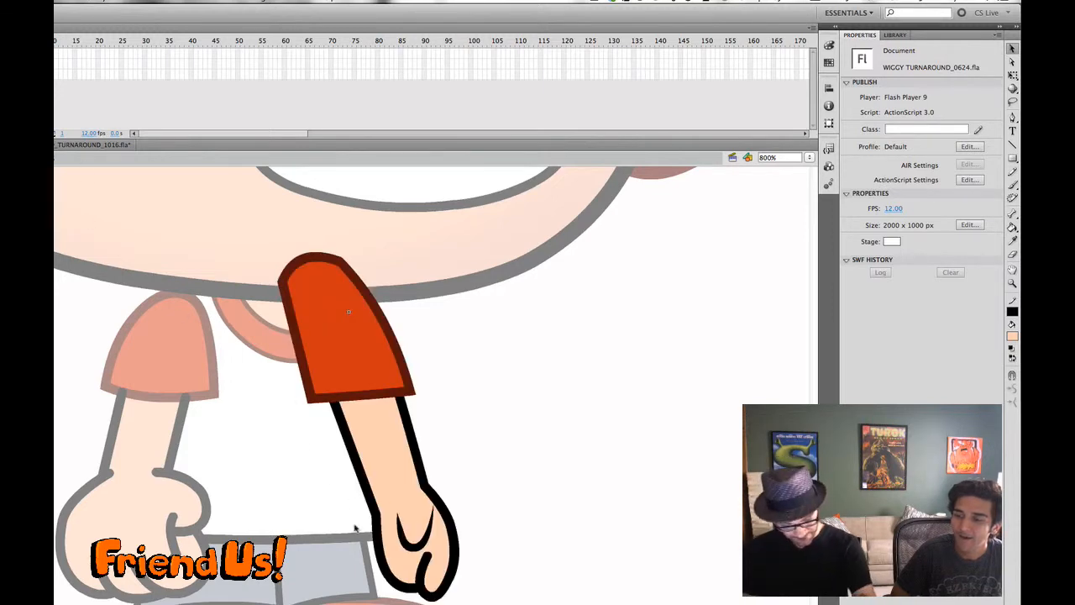
{"action": "key", "text": "l"}
{"action": "left_click_drag", "start_coordinate": [512, 503], "coordinate": [478, 325]}
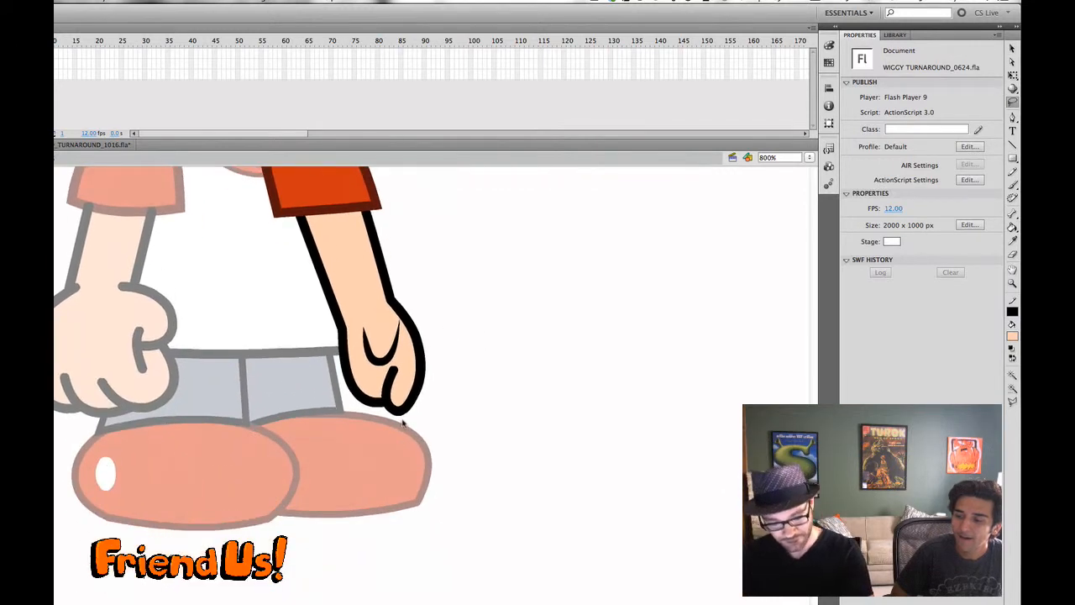
{"action": "mouse_move", "coordinate": [402, 422]}
{"action": "left_mouse_down"}
{"action": "mouse_move", "coordinate": [428, 412]}
{"action": "mouse_move", "coordinate": [438, 367]}
{"action": "mouse_move", "coordinate": [418, 317]}
{"action": "mouse_move", "coordinate": [366, 300]}
{"action": "mouse_move", "coordinate": [336, 316]}
{"action": "mouse_move", "coordinate": [333, 363]}
{"action": "mouse_move", "coordinate": [443, 429]}
{"action": "left_mouse_up"}
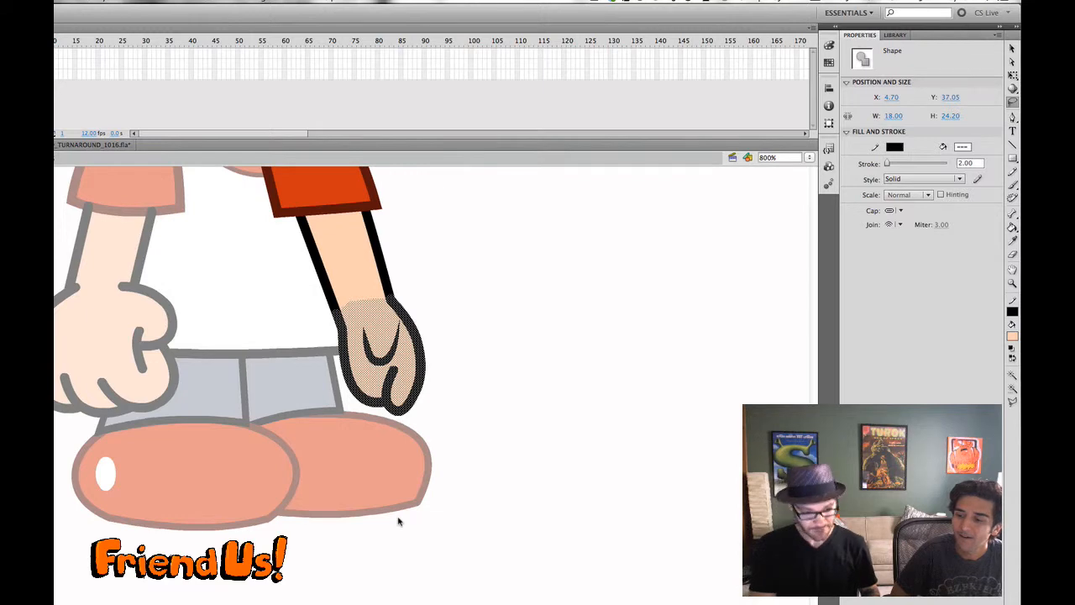
{"action": "left_click", "coordinate": [11, 53]}
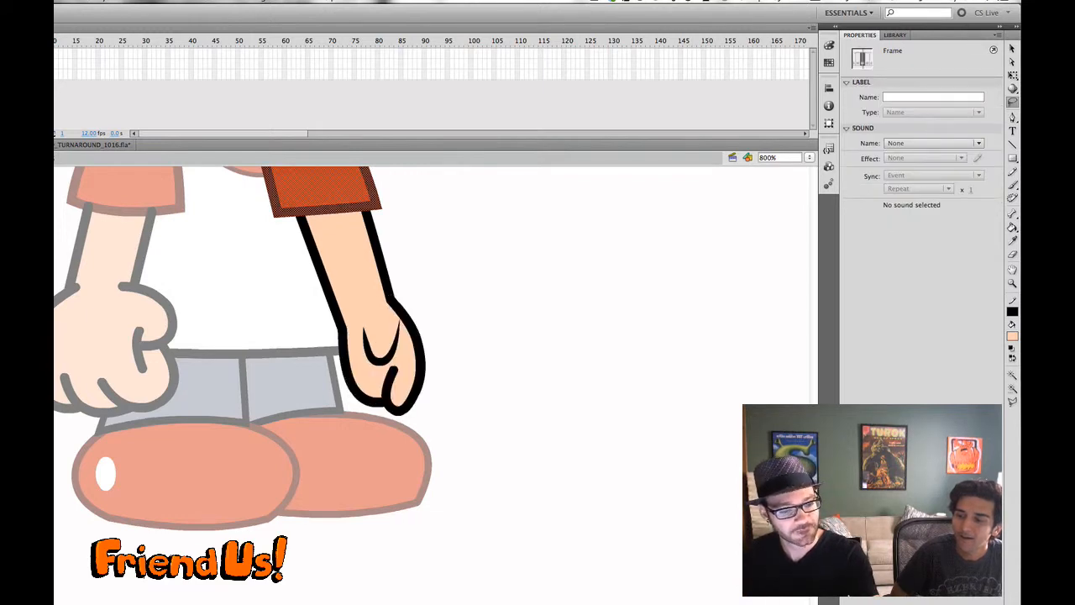
{"action": "left_click", "coordinate": [4, 132]}
{"action": "double_click", "coordinate": [11, 53]}
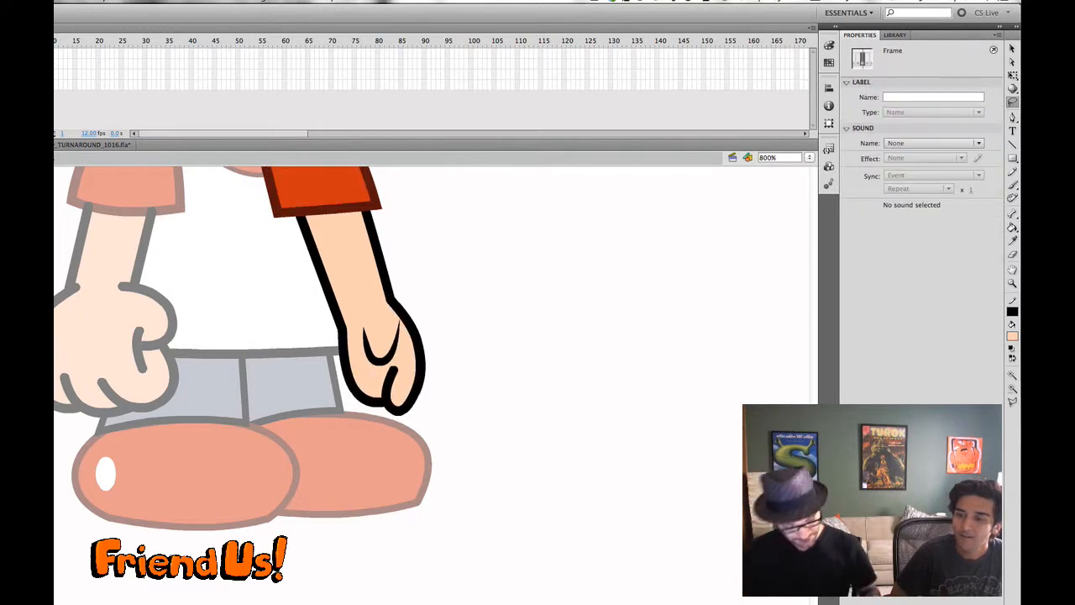
{"action": "key", "text": "super+shift+v"}
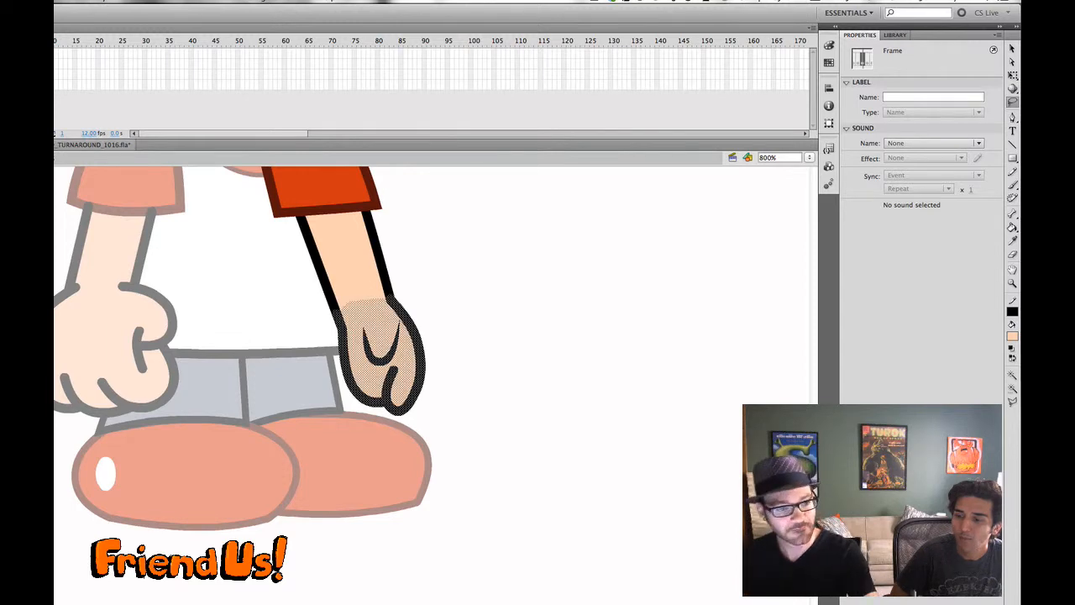
- Isolate the hand from the arm and delete the bent outline tip at the inner side of the wrist
{"action": "left_click", "coordinate": [2, 63]}
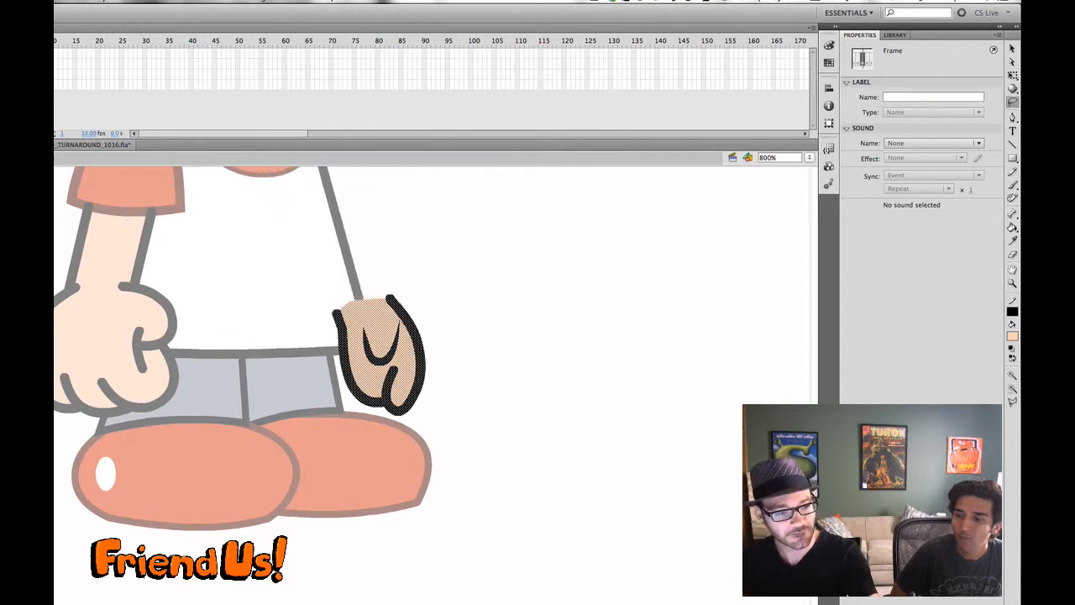
{"action": "key", "text": "v"}
{"action": "left_click", "coordinate": [467, 381]}
{"action": "left_click", "coordinate": [338, 323]}
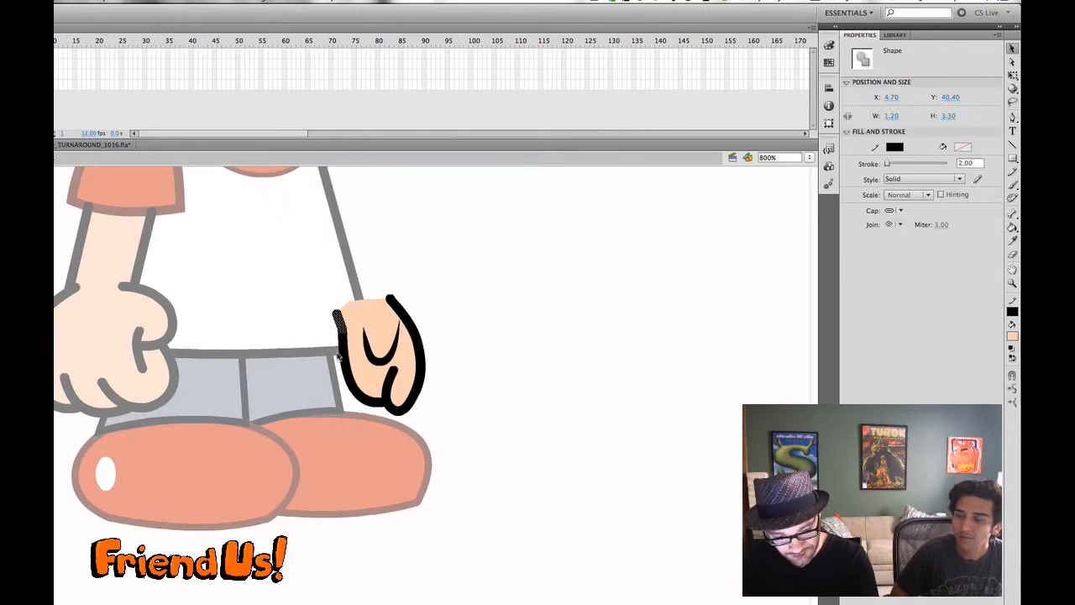
{"action": "key", "text": "Delete"}
- Extend both hand outlines and the skin fill slightly up past the wrist, then delete the surplus skin along the upper edge
{"action": "mouse_move", "coordinate": [341, 332]}
{"action": "left_mouse_down"}
{"action": "mouse_move", "coordinate": [345, 297]}
{"action": "mouse_move", "coordinate": [387, 299]}
{"action": "left_mouse_up"}
{"action": "left_click", "coordinate": [389, 295]}
{"action": "left_click", "coordinate": [417, 297]}
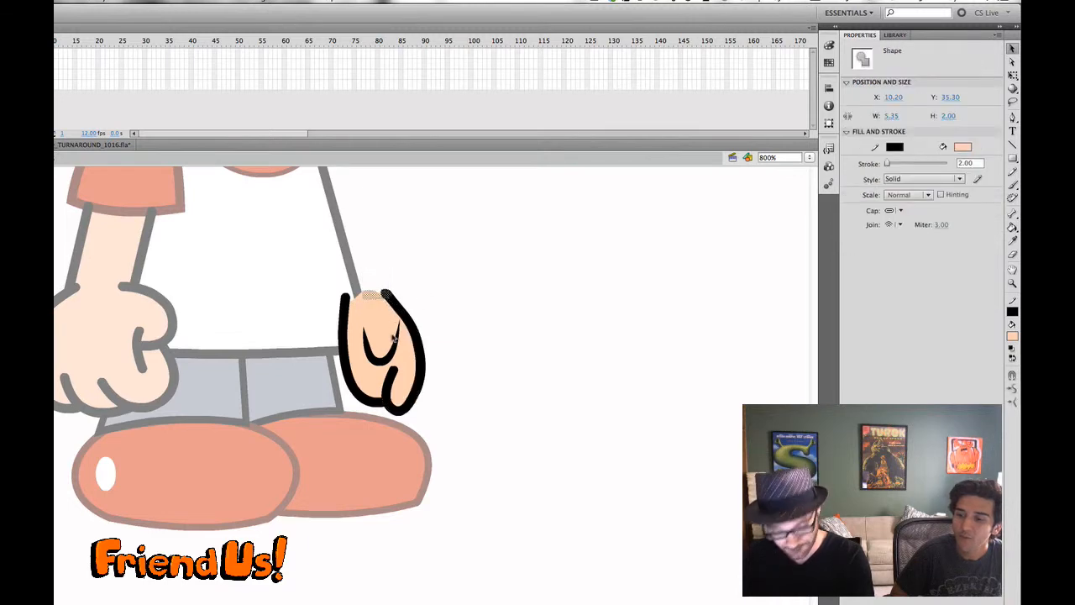
{"action": "key", "text": "Delete"}
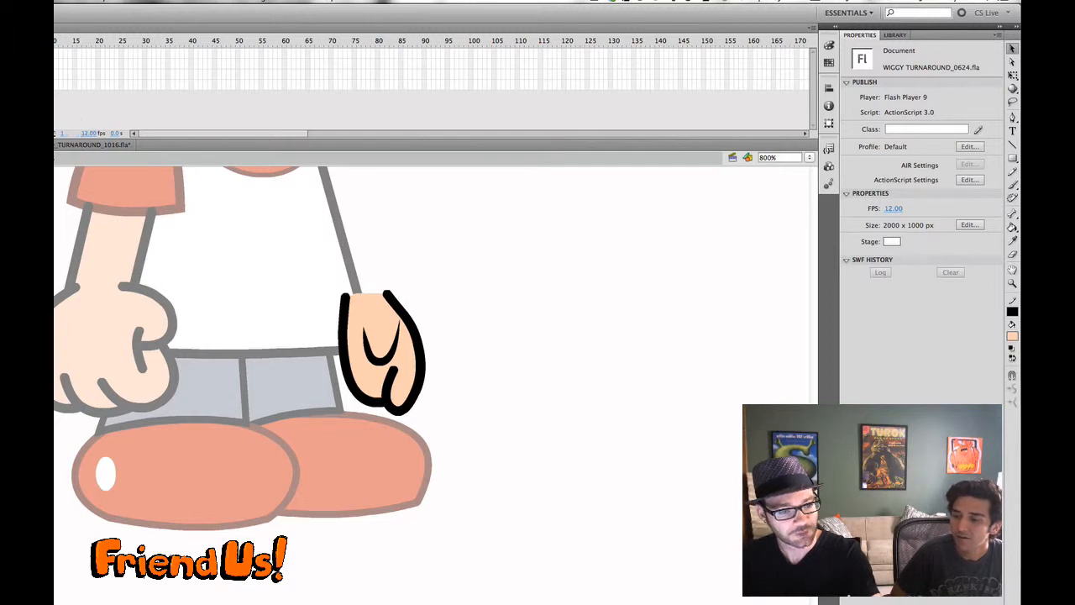
- Delete the leftover original full-arm artwork layer
{"action": "key", "text": "super+z"}
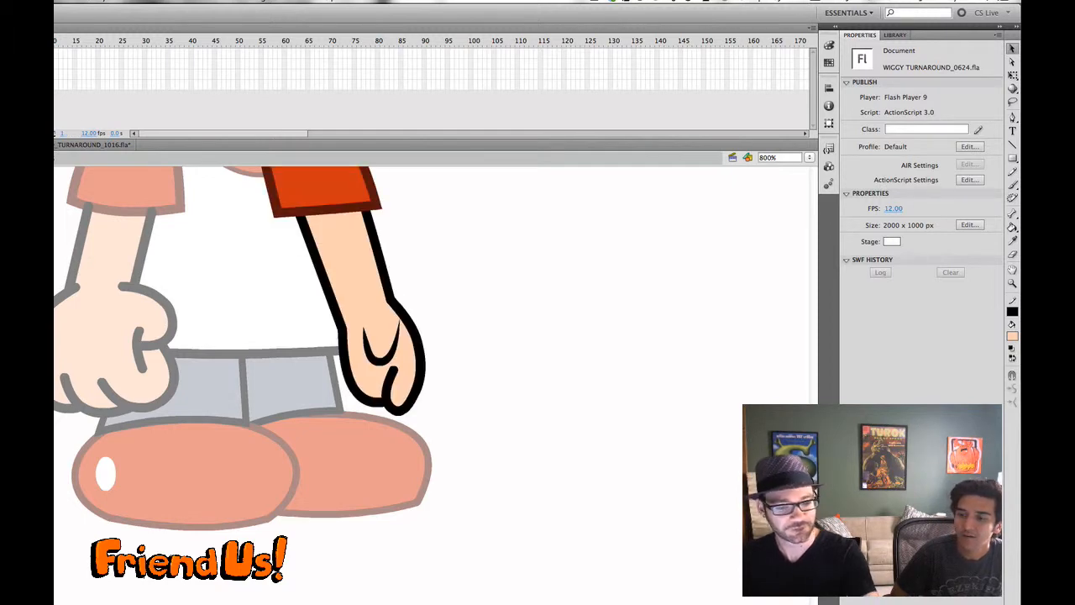
{"action": "left_click", "coordinate": [4, 53]}
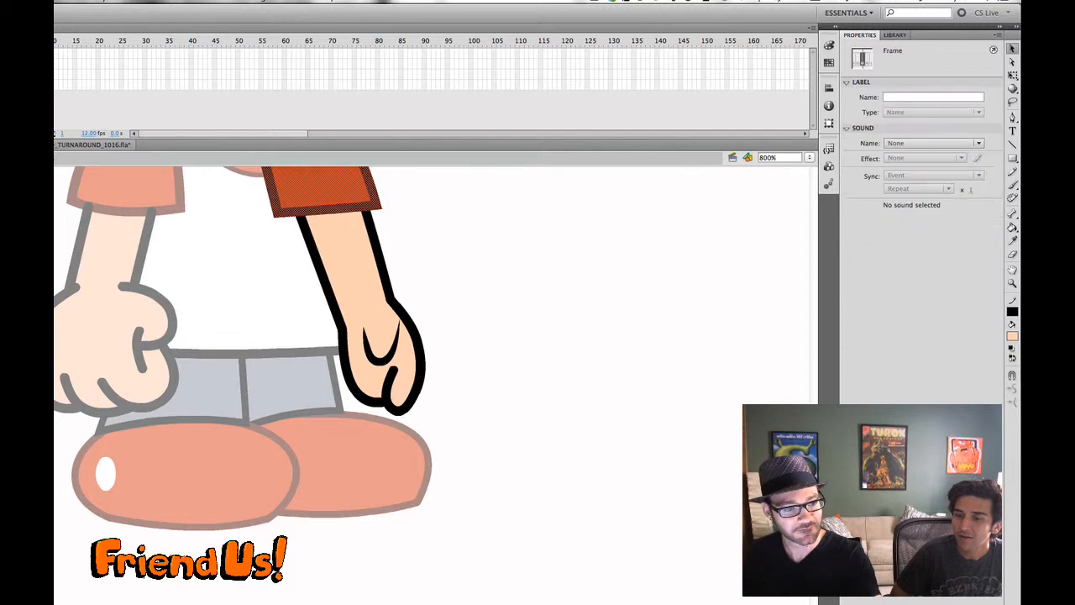
{"action": "left_click", "coordinate": [4, 134]}
{"action": "left_click", "coordinate": [4, 133]}
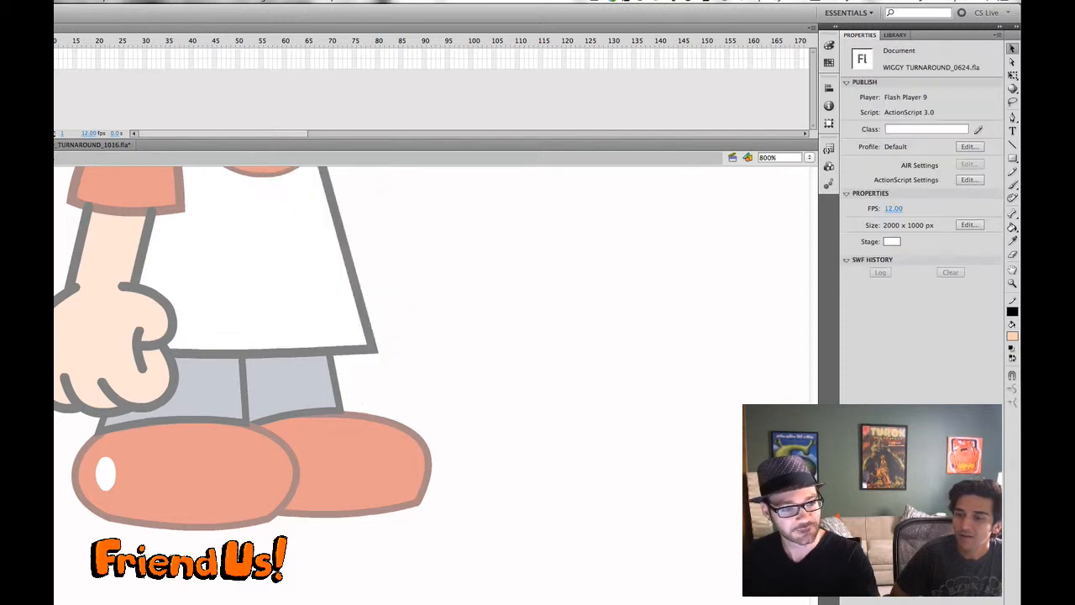
- Show the separated hand and arm together and move the hand layer in front of the arm layer
{"action": "key", "text": "super+z"}
{"action": "key", "text": "super+z"}
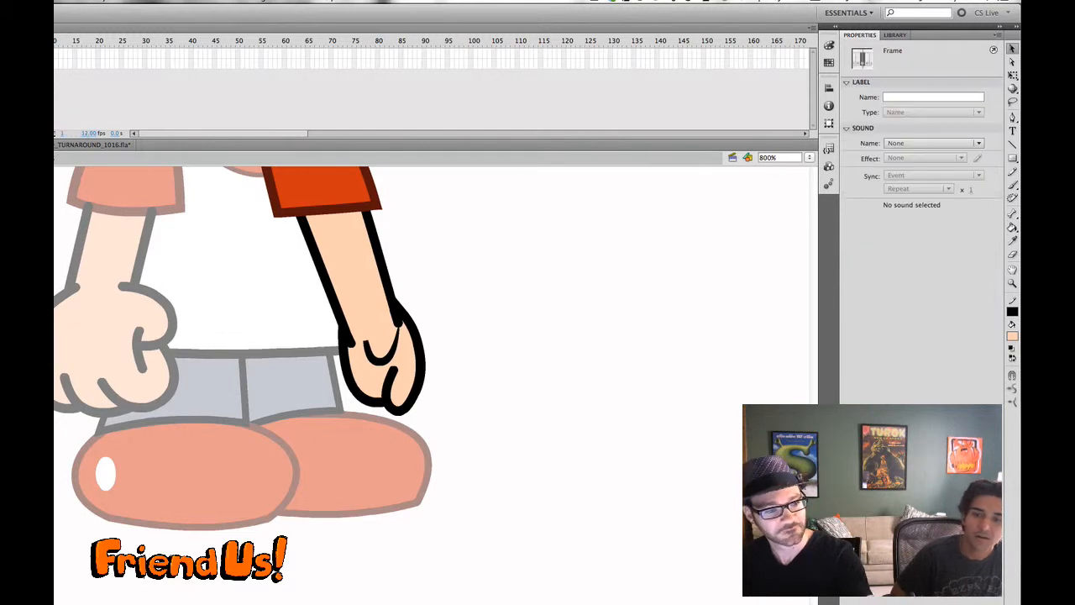
{"action": "left_click", "coordinate": [378, 363]}
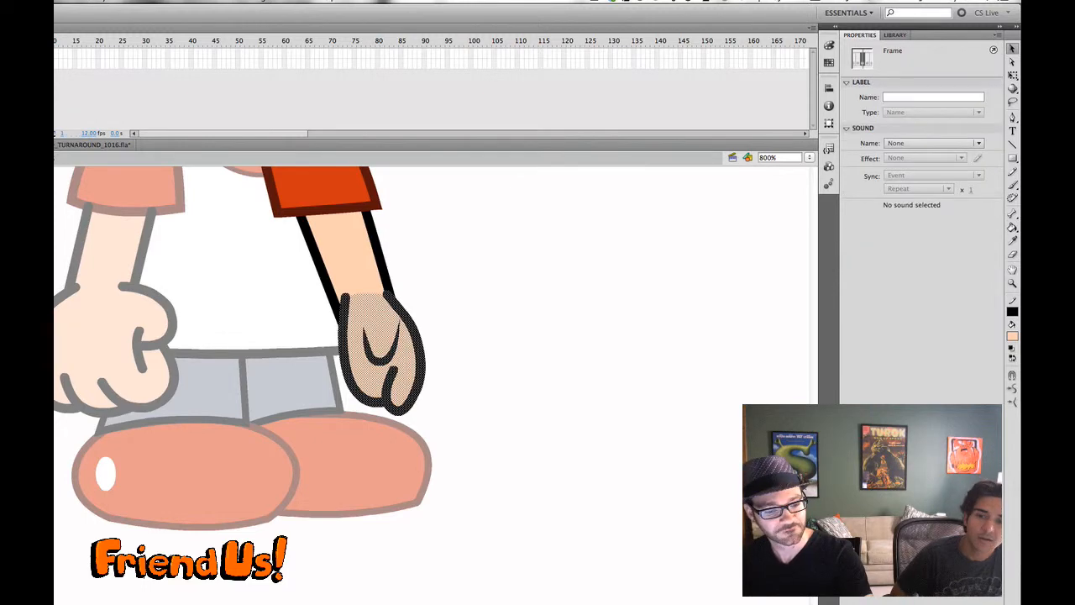
{"action": "left_click", "coordinate": [502, 383]}
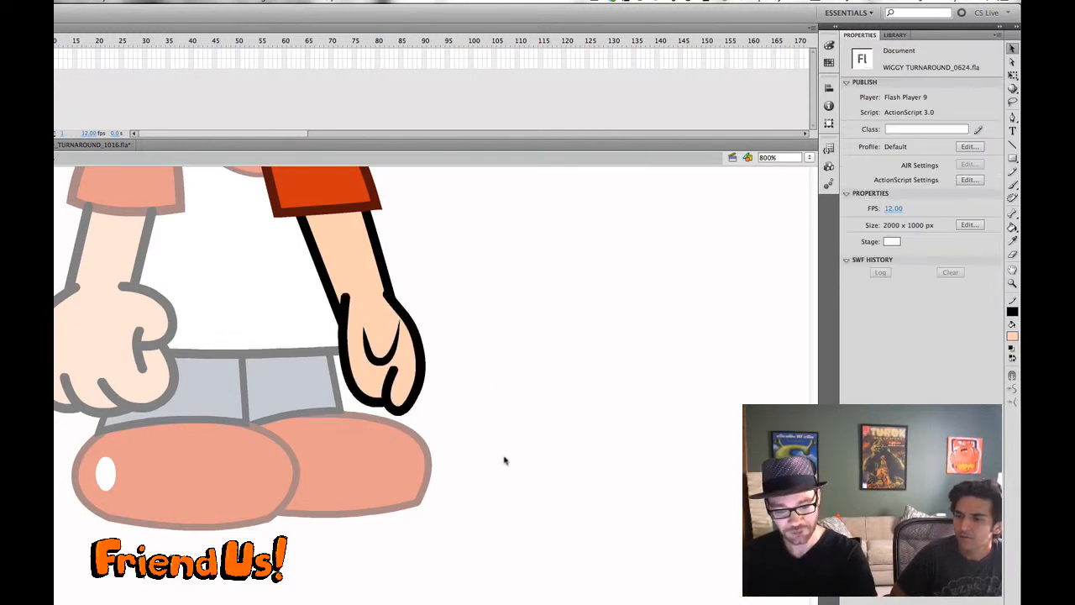
- Convert the hand artwork into a graphic symbol named Wiggy hand 2 3-4
{"action": "left_click", "coordinate": [12, 63]}
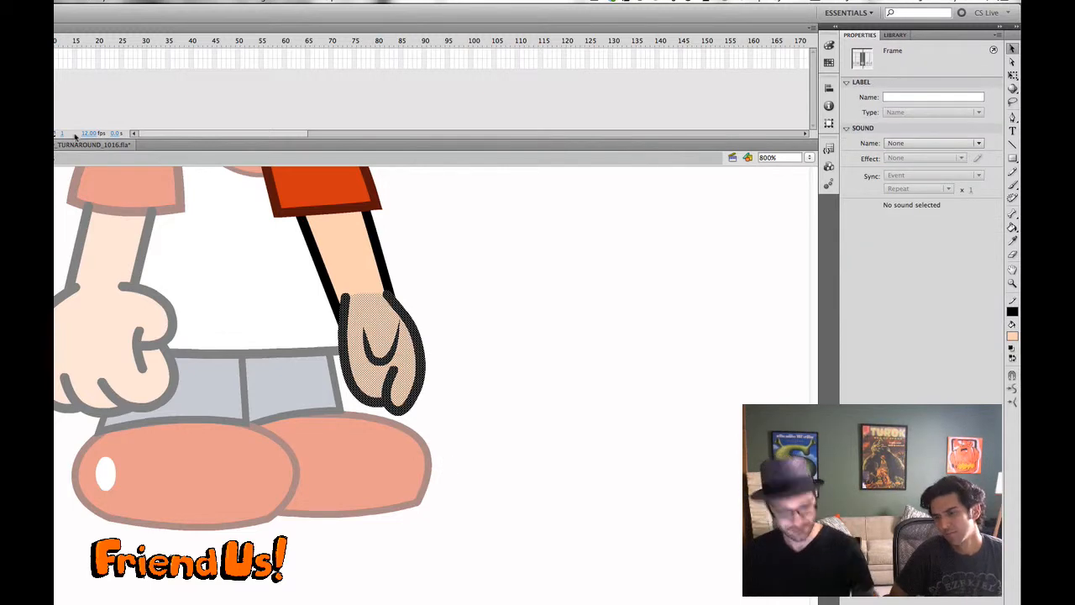
{"action": "key", "text": "super+minus"}
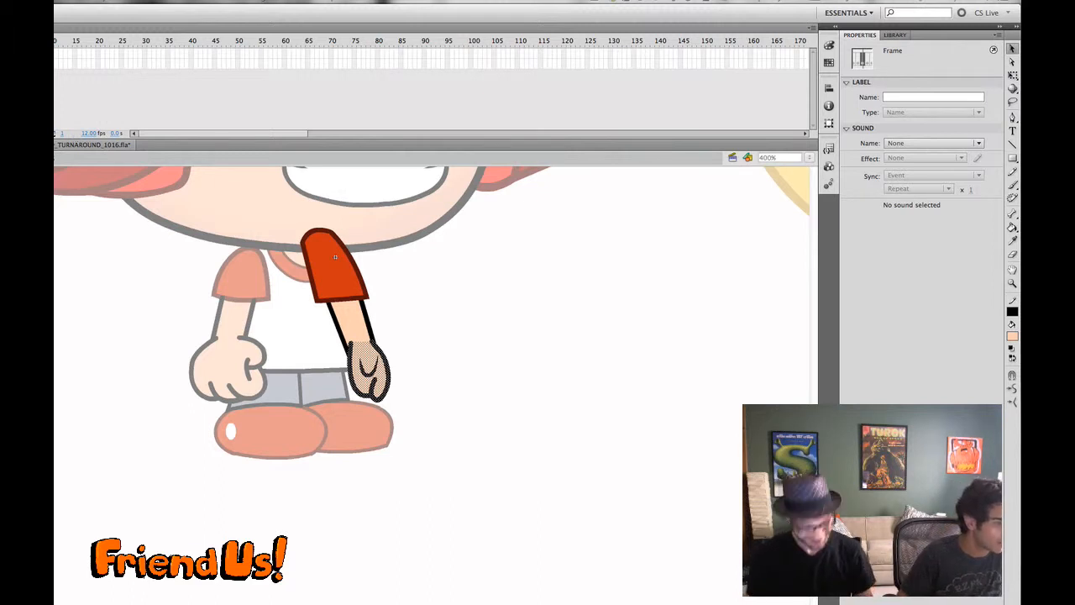
{"action": "key", "text": "F8"}
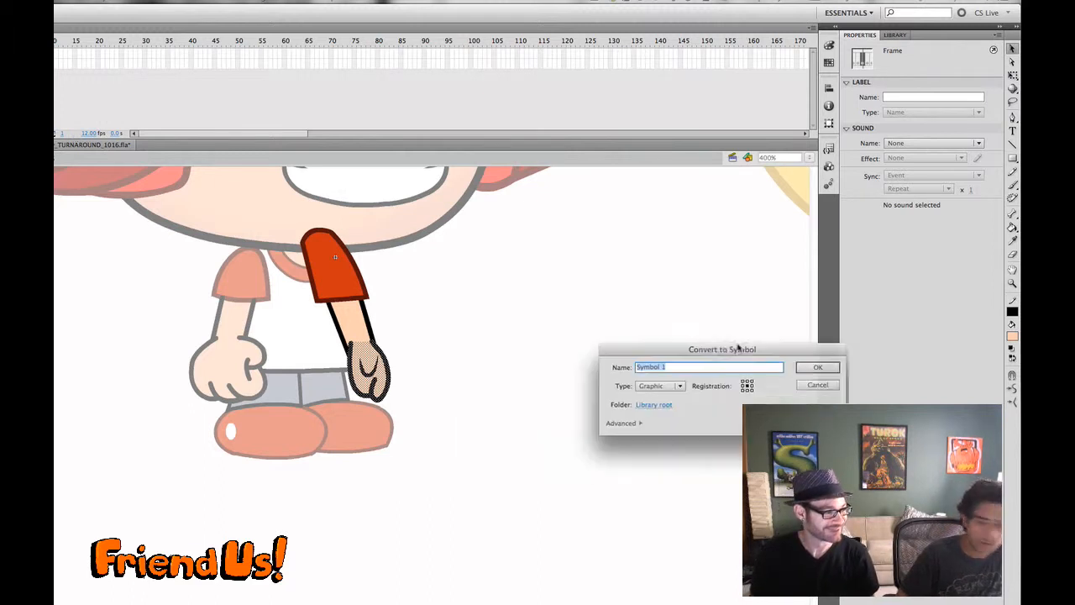
{"action": "left_click_drag", "start_coordinate": [708, 339], "coordinate": [661, 415]}
{"action": "type", "text": "Wiggy hand 2 3-4"}
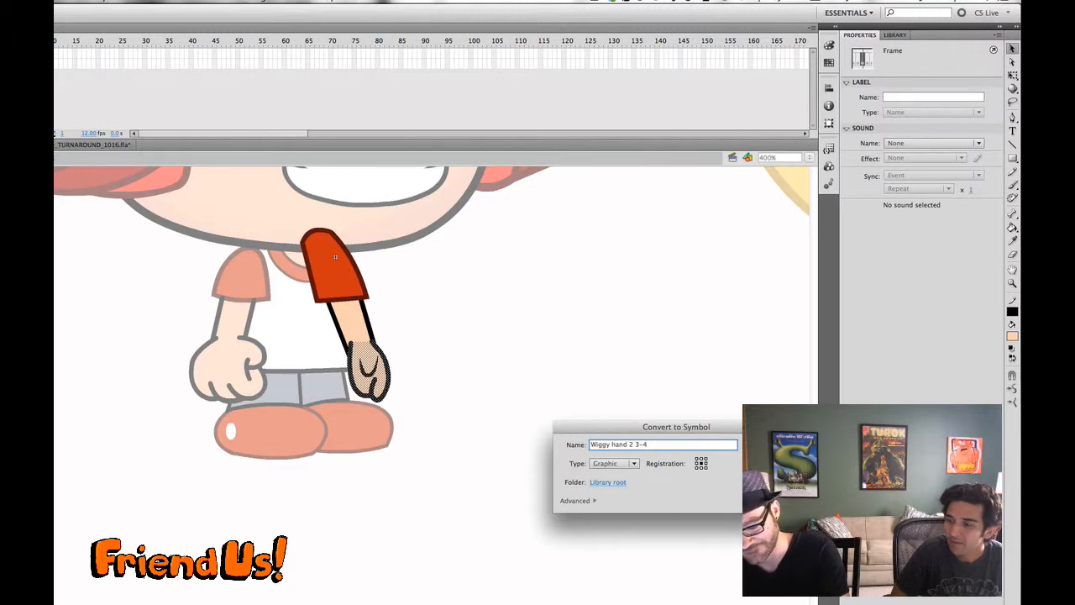
{"action": "key", "text": "Return"}
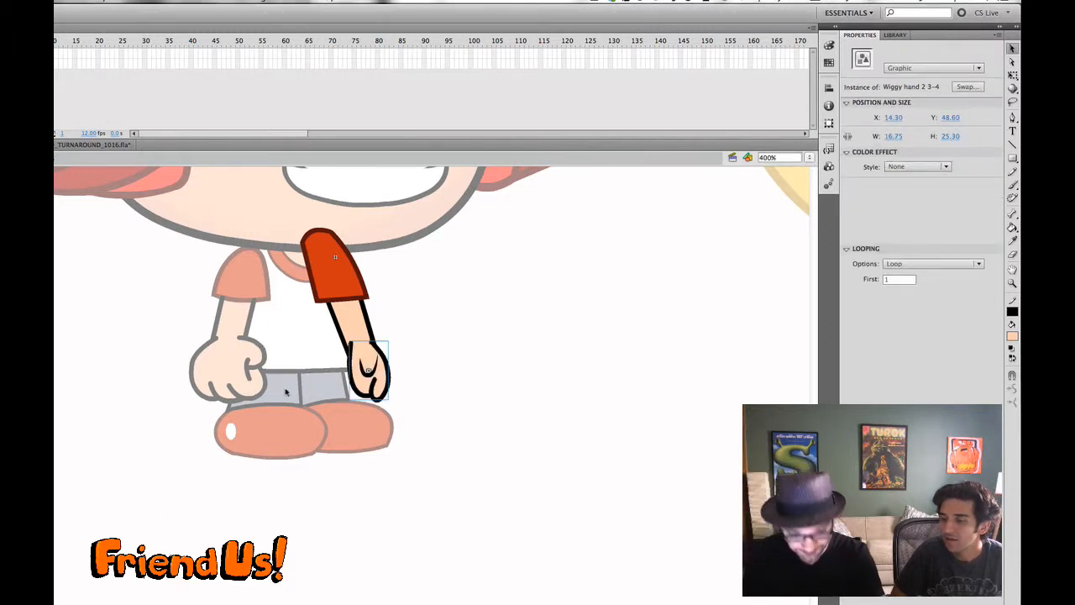
- Place the hand symbol's transformation point at the wrist and set its looping option to Single Frame
{"action": "key", "text": "q"}
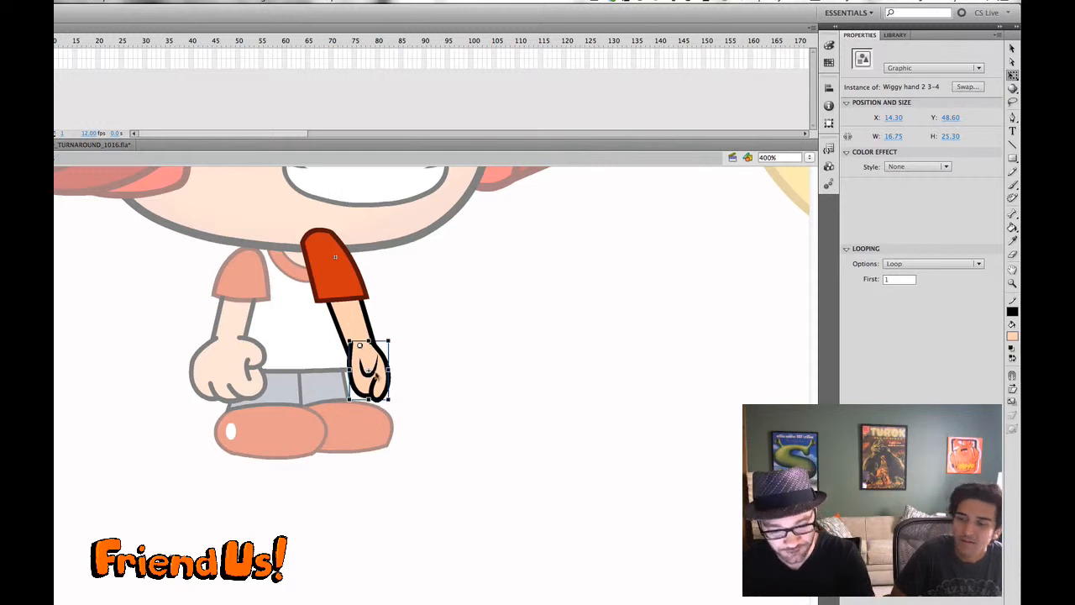
{"action": "left_click", "coordinate": [898, 265]}
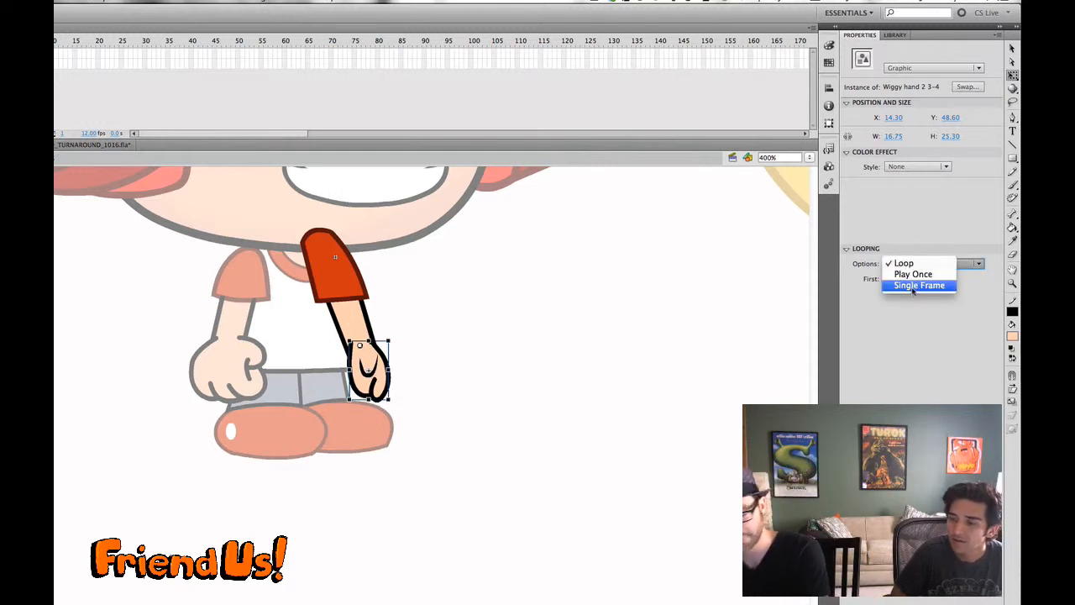
{"action": "left_click", "coordinate": [913, 287]}
{"action": "left_click", "coordinate": [466, 372]}
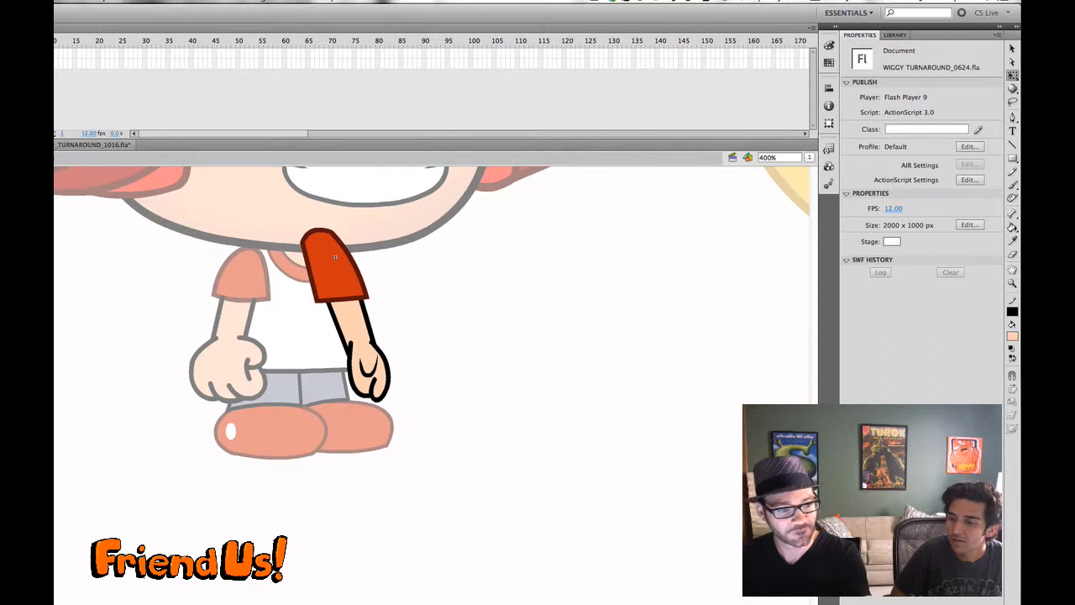
- Convert the sleeve and forearm artwork into a graphic symbol named Wiggy arm 2 3-4
{"action": "left_click", "coordinate": [335, 256]}
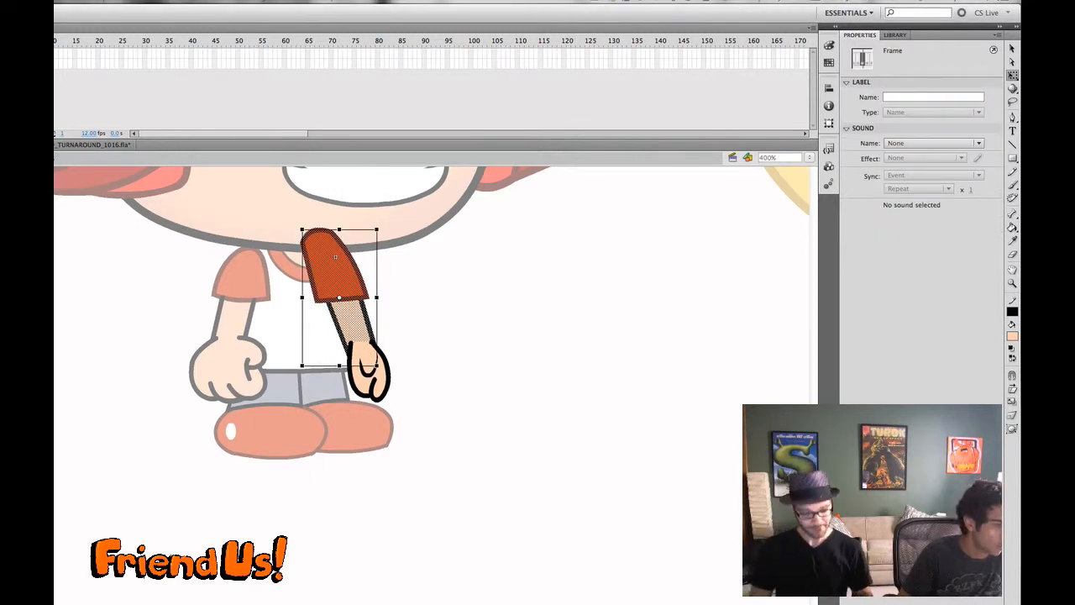
{"action": "key", "text": "F8"}
{"action": "left_click_drag", "start_coordinate": [493, 449], "coordinate": [678, 433]}
{"action": "type", "text": "Wi"}
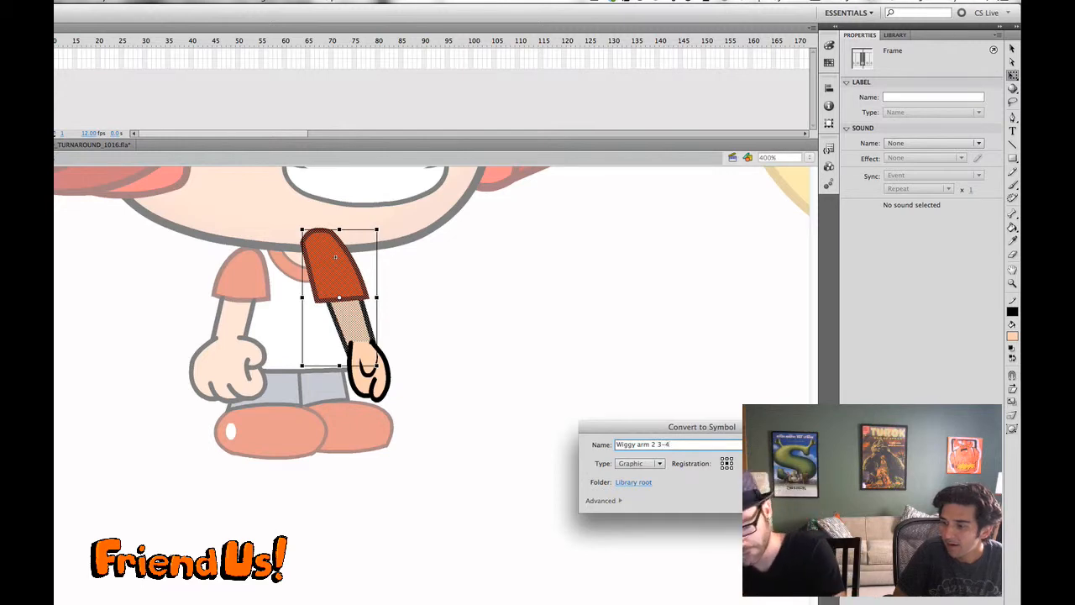
{"action": "type", "text": "ggy arm 2 3-4"}
{"action": "key", "text": "Return"}
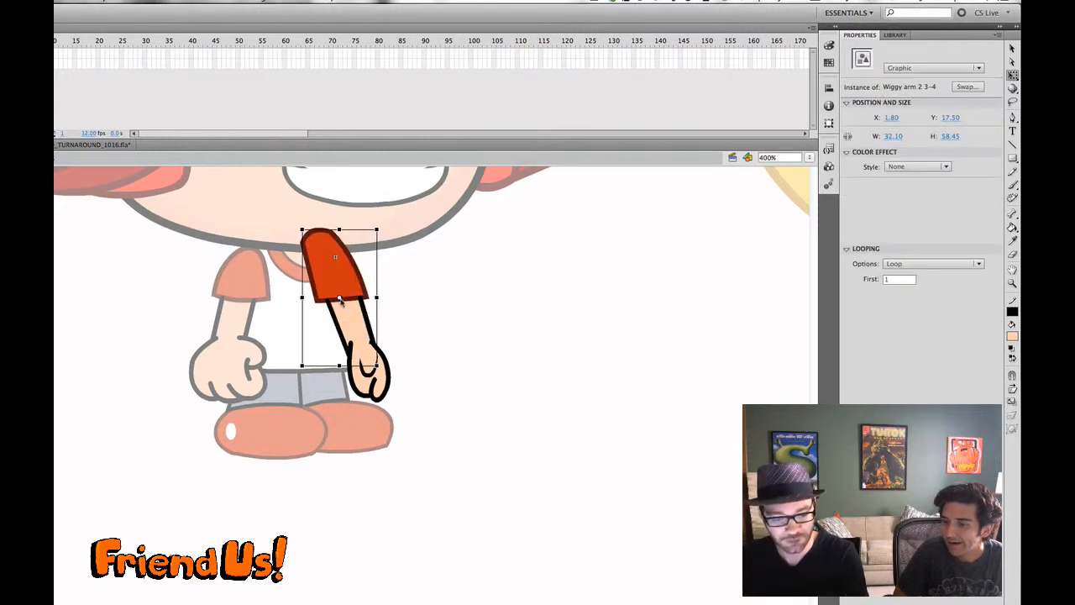
- Move the arm symbol's transformation point to the shoulder and set its looping option to Single Frame
{"action": "left_click_drag", "start_coordinate": [340, 297], "coordinate": [312, 233]}
{"action": "left_click", "coordinate": [930, 263]}
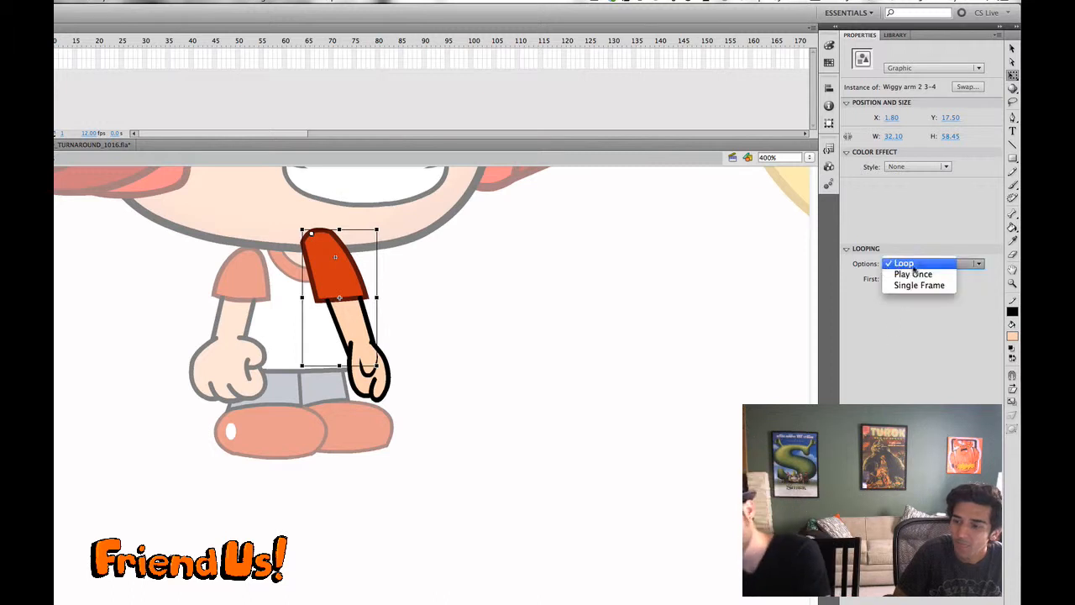
{"action": "left_click", "coordinate": [912, 285]}
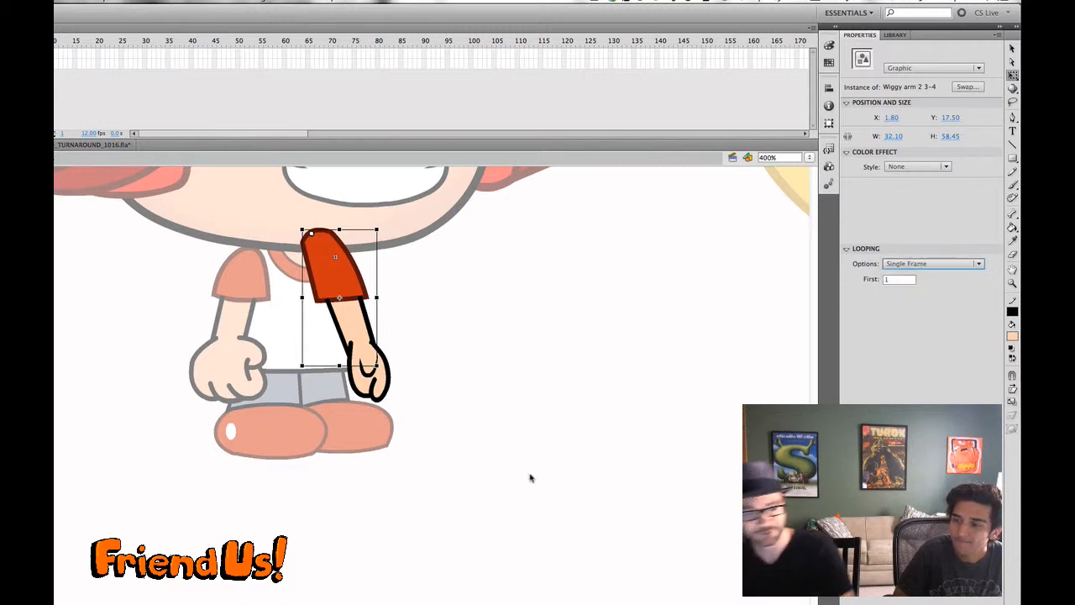
- Return to the character's body, break apart the ARM 2 3-4 WIG instance and distribute its hand and arm symbols to layers
{"action": "left_click", "coordinate": [127, 313]}
{"action": "double_click", "coordinate": [278, 435]}
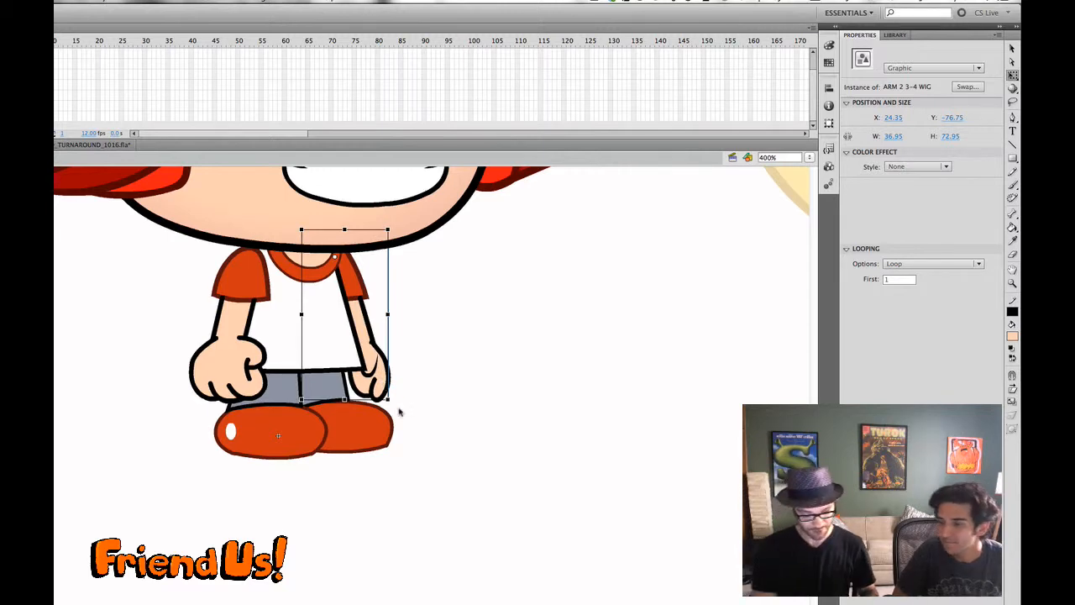
{"action": "key", "text": "super+b"}
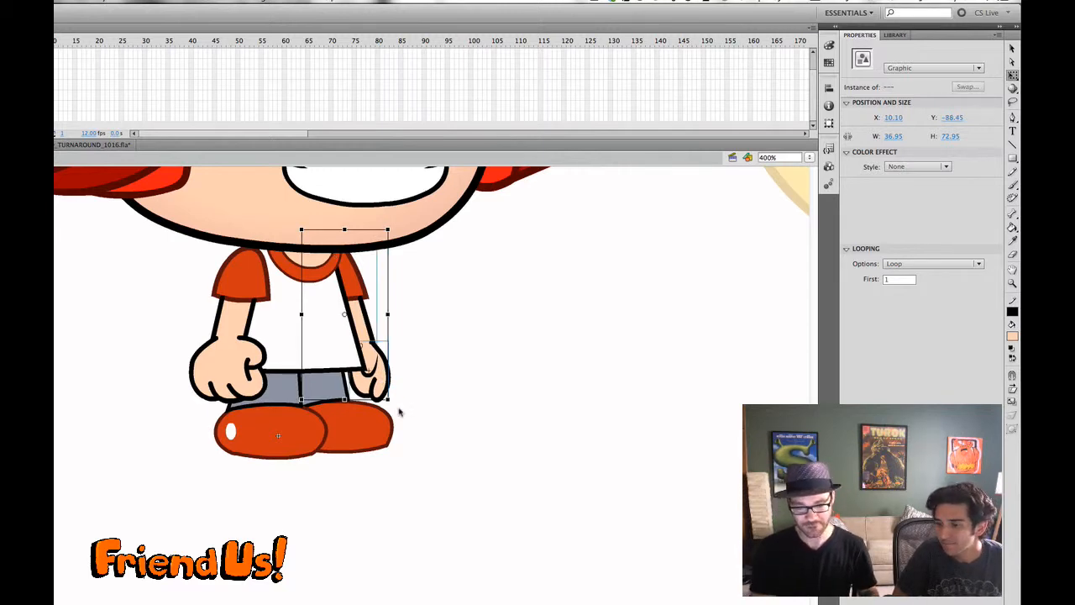
{"action": "right_click", "coordinate": [354, 291]}
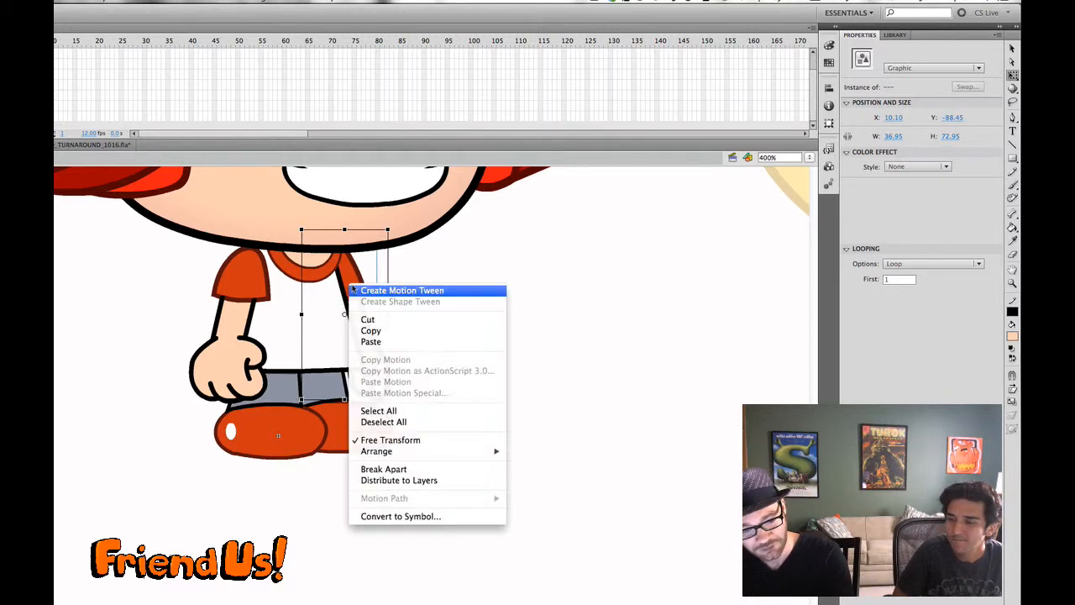
{"action": "left_click", "coordinate": [388, 478]}
{"action": "left_click", "coordinate": [56, 84]}
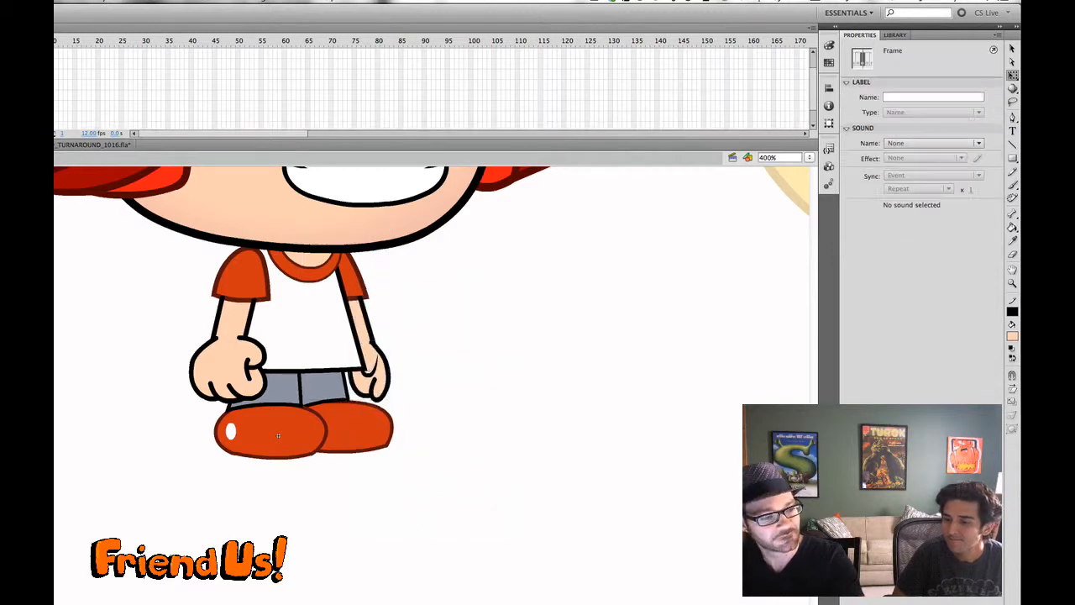
{"action": "left_click", "coordinate": [62, 243]}
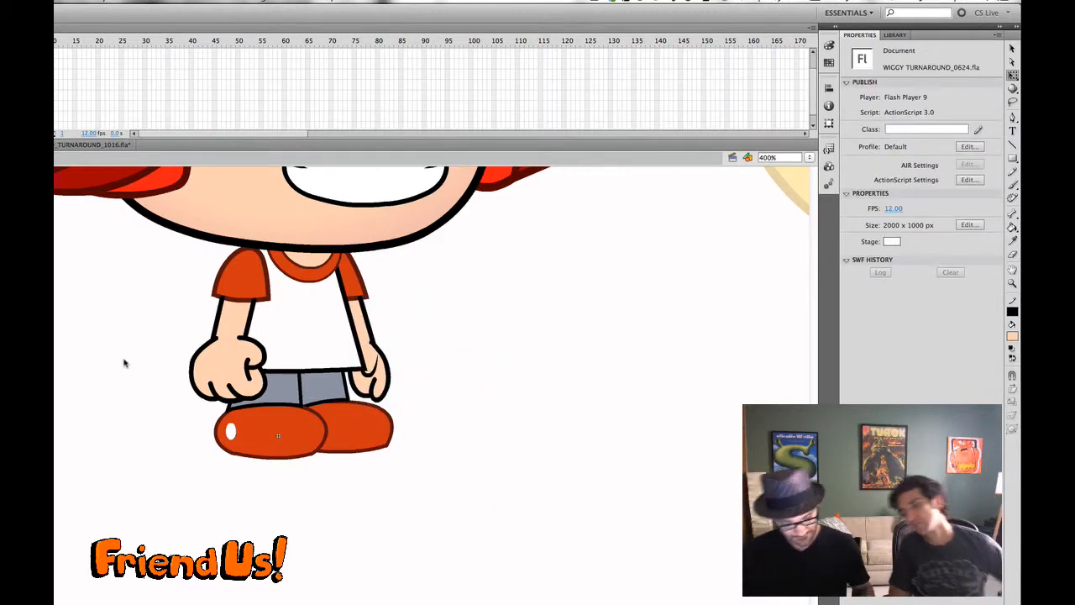
- Select all parts of the three-quarter character to examine how it is divided into symbols
{"action": "key", "text": "ctrl+minus"}
{"action": "key", "text": "ctrl+minus"}
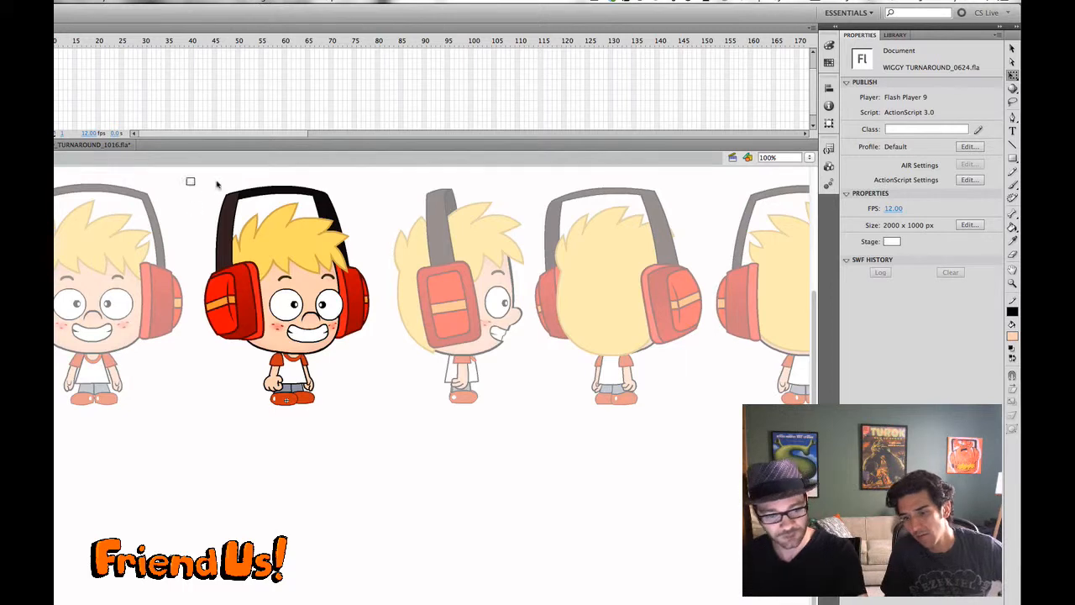
{"action": "left_click_drag", "start_coordinate": [187, 180], "coordinate": [351, 435]}
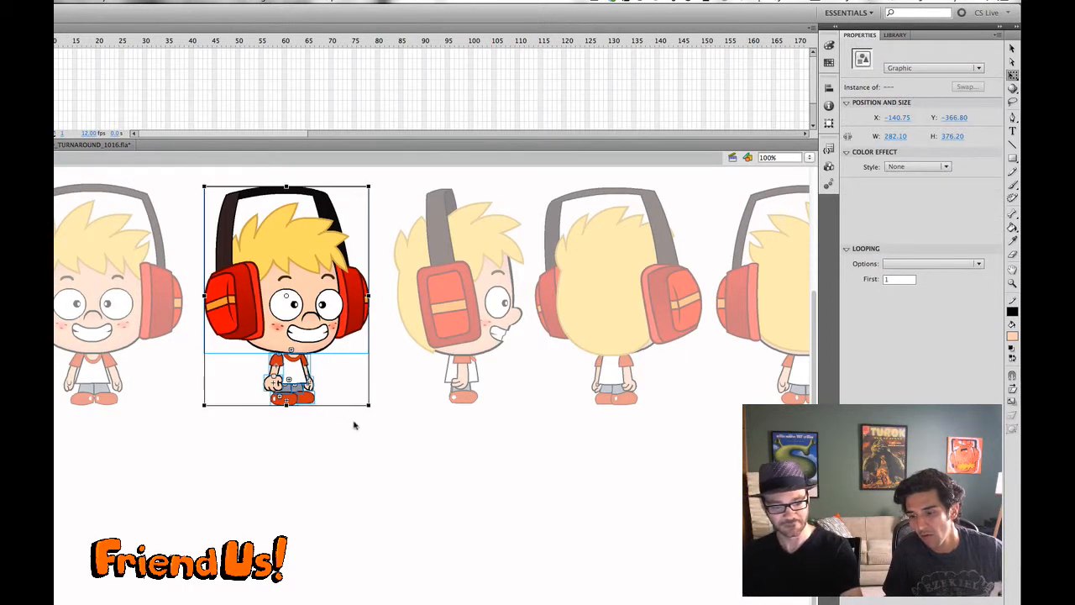
{"action": "left_click", "coordinate": [345, 391]}
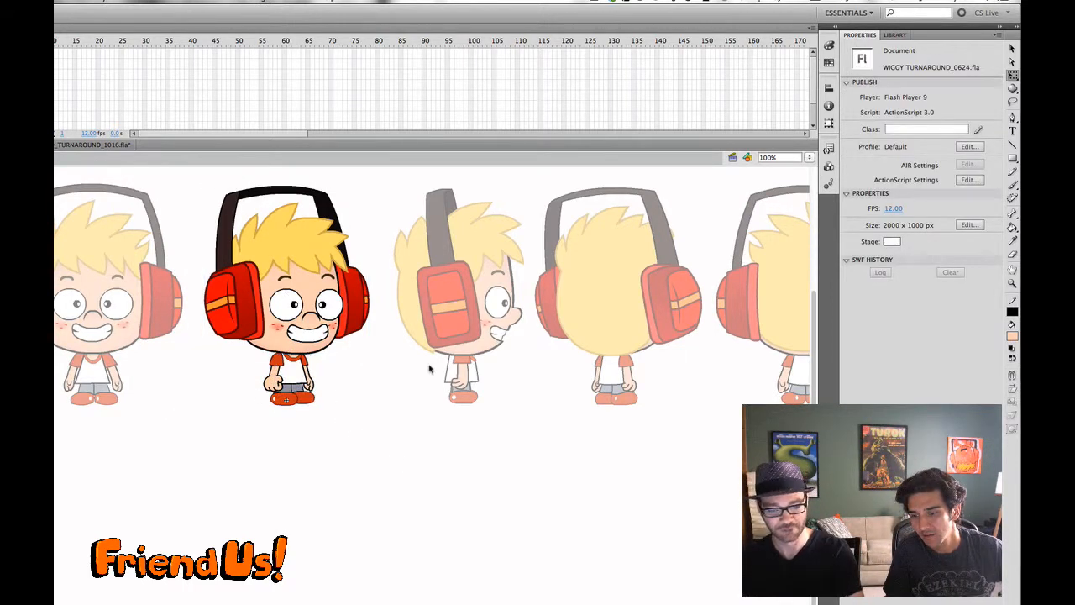